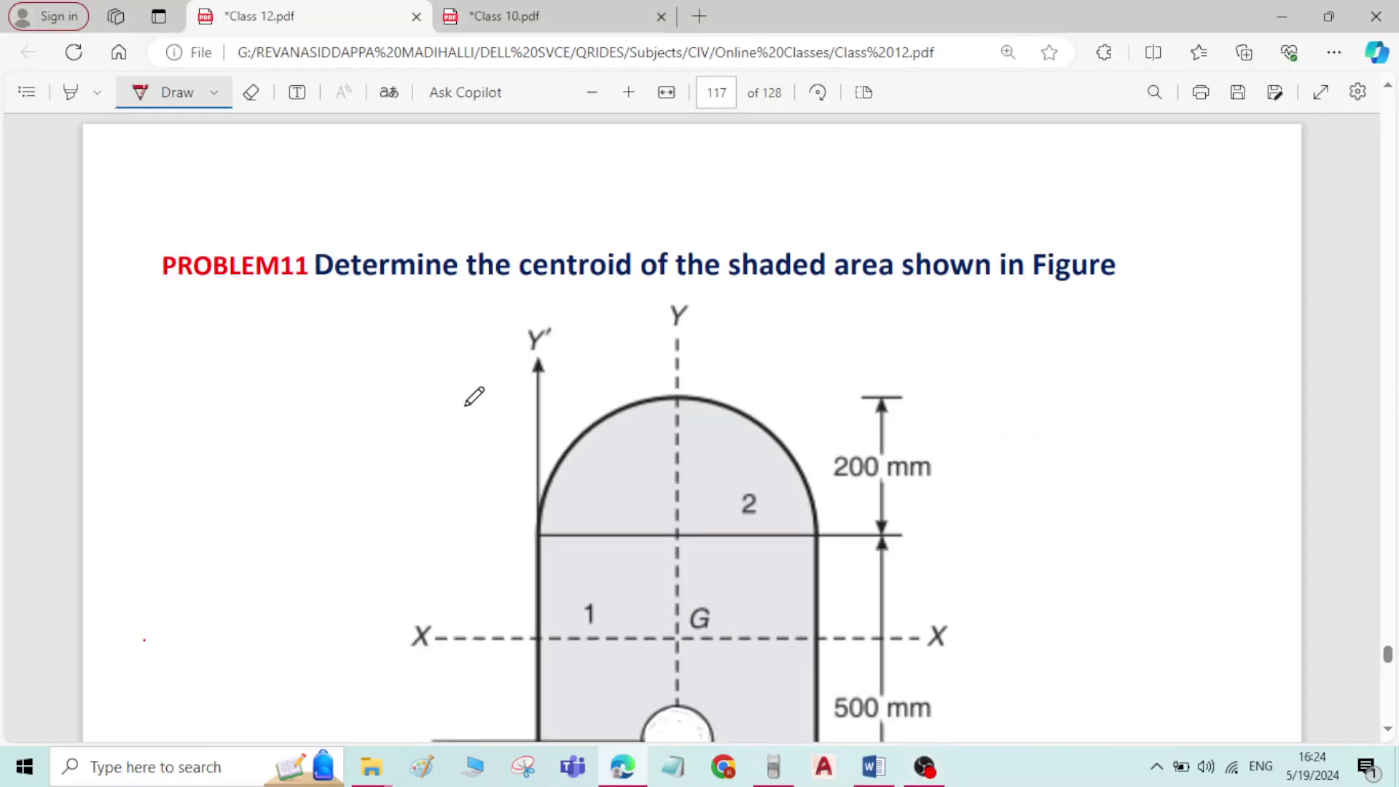
# Loop red ink around the words 'shaded area' in the PROBLEM11 heading.
pyautogui.scroll(-3, 475, 396)
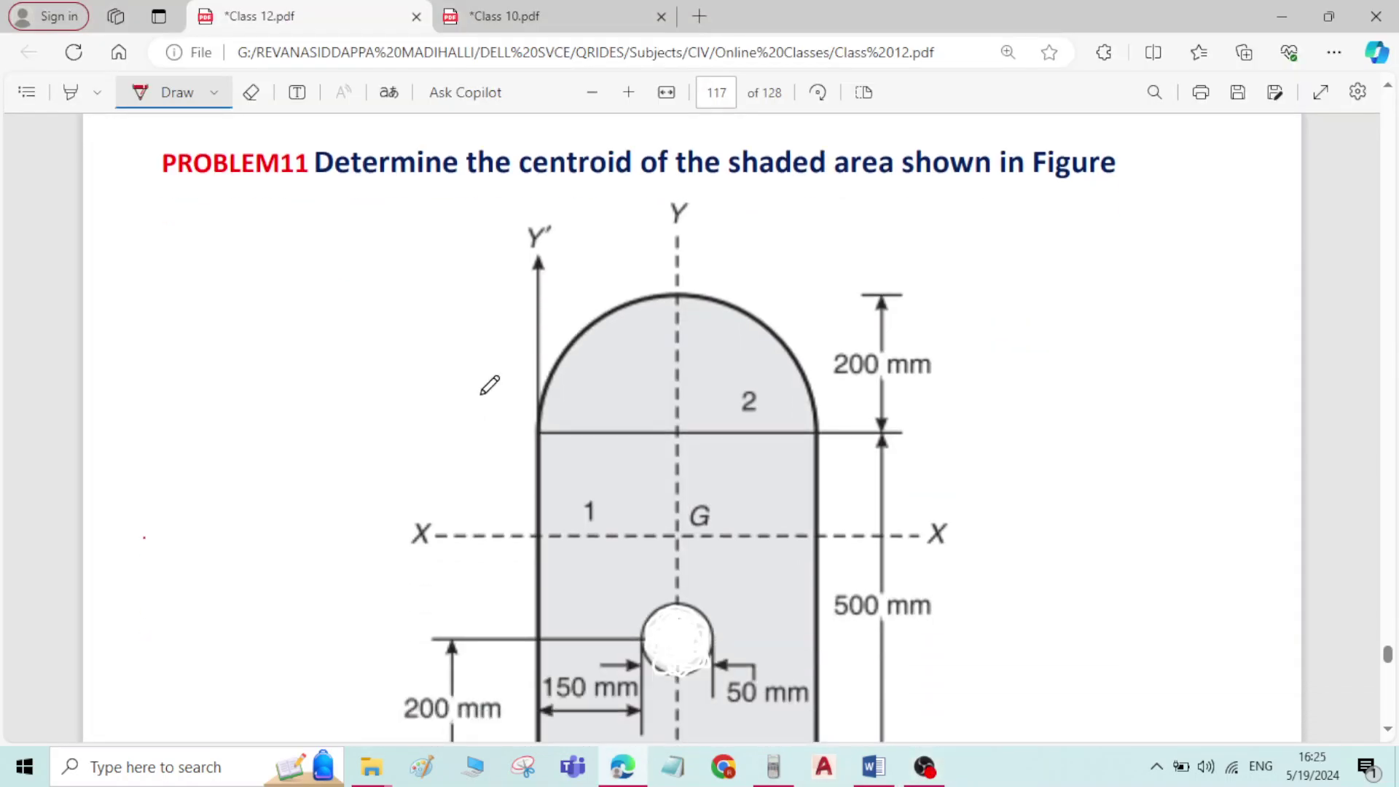
pyautogui.scroll(-6, 486, 383)
pyautogui.scroll(6, 487, 382)
pyautogui.moveTo(731, 149)
pyautogui.mouseDown()
pyautogui.moveTo(736, 175)
pyautogui.moveTo(838, 175)
pyautogui.moveTo(903, 151)
pyautogui.moveTo(745, 130)
pyautogui.moveTo(731, 145)
pyautogui.mouseUp()
pyautogui.scroll(-3, 751, 237)
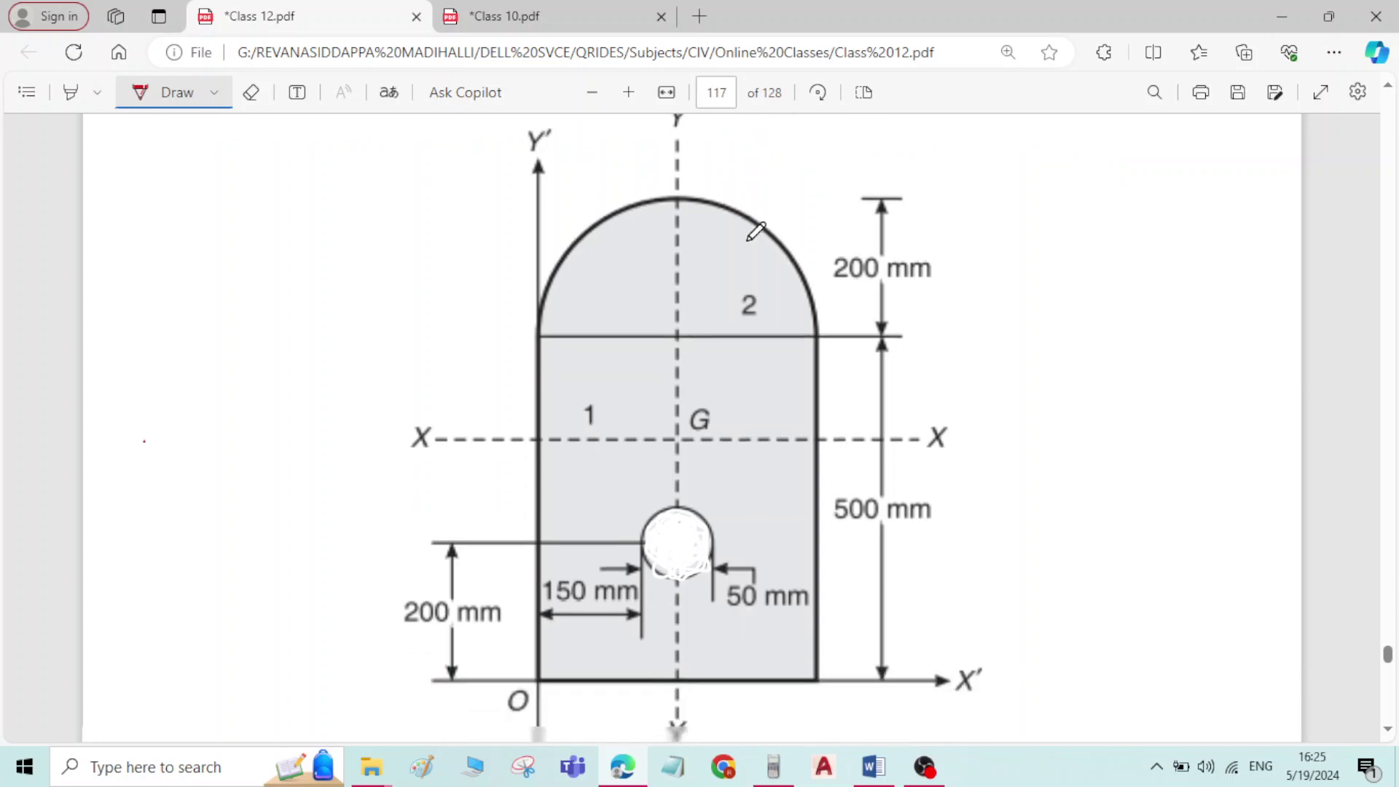
pyautogui.scroll(2, 745, 378)
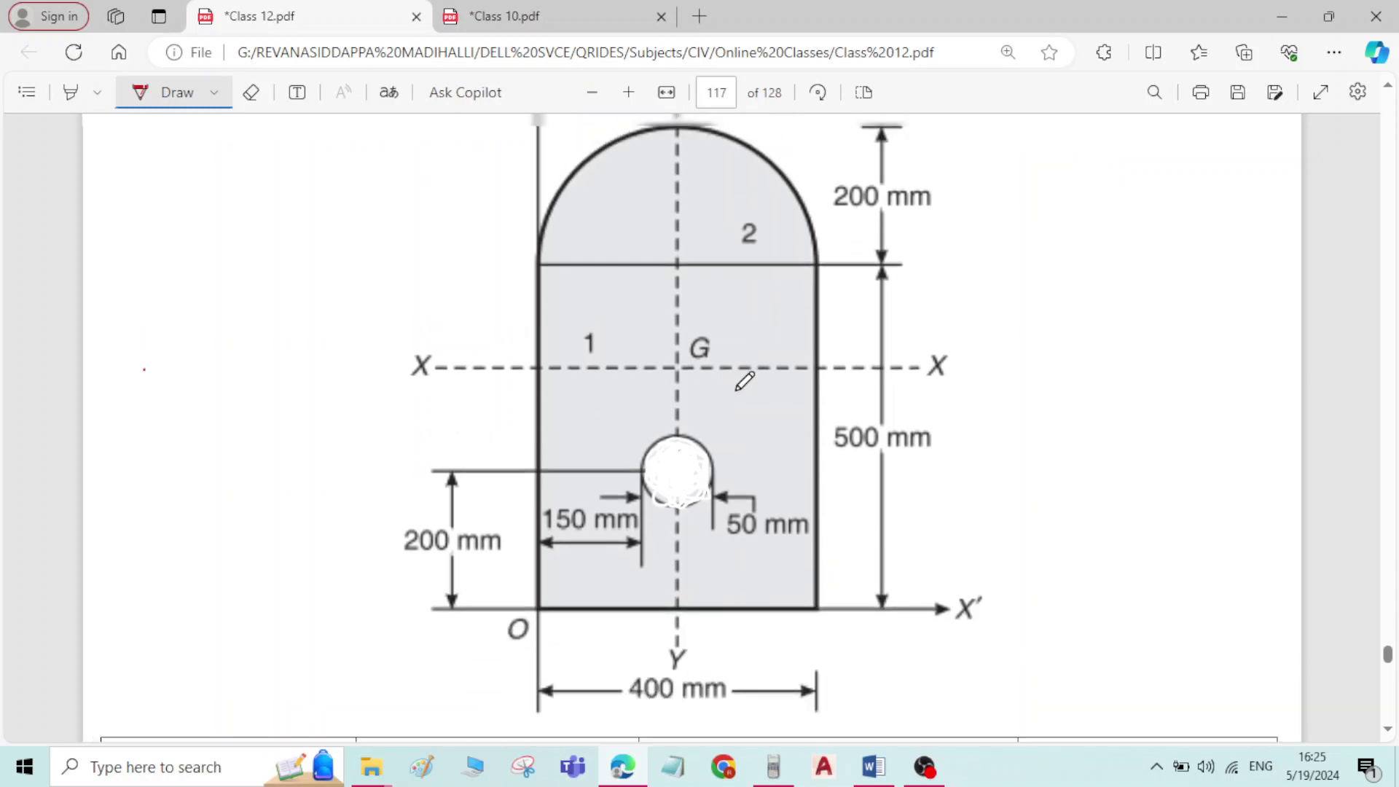
pyautogui.scroll(-12, 745, 381)
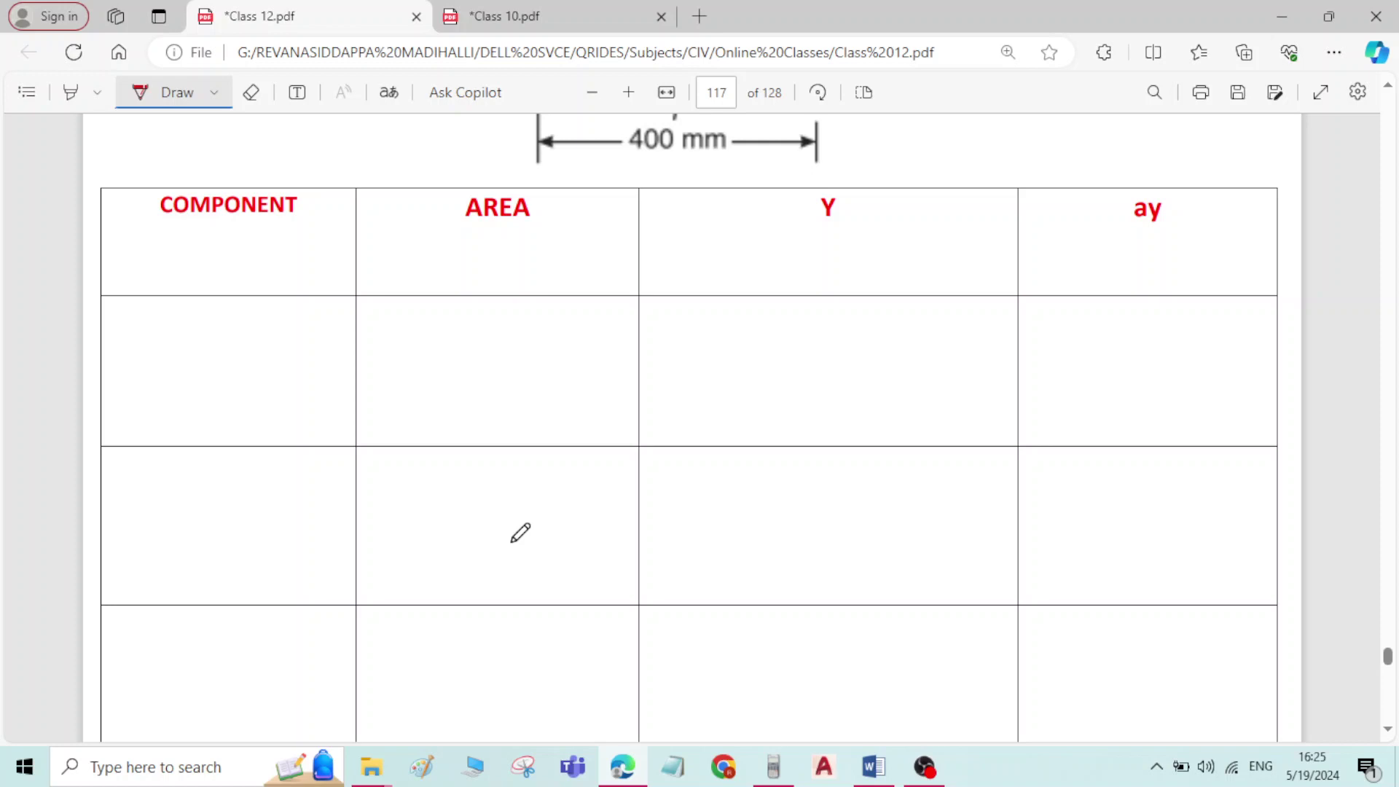
pyautogui.scroll(10, 626, 409)
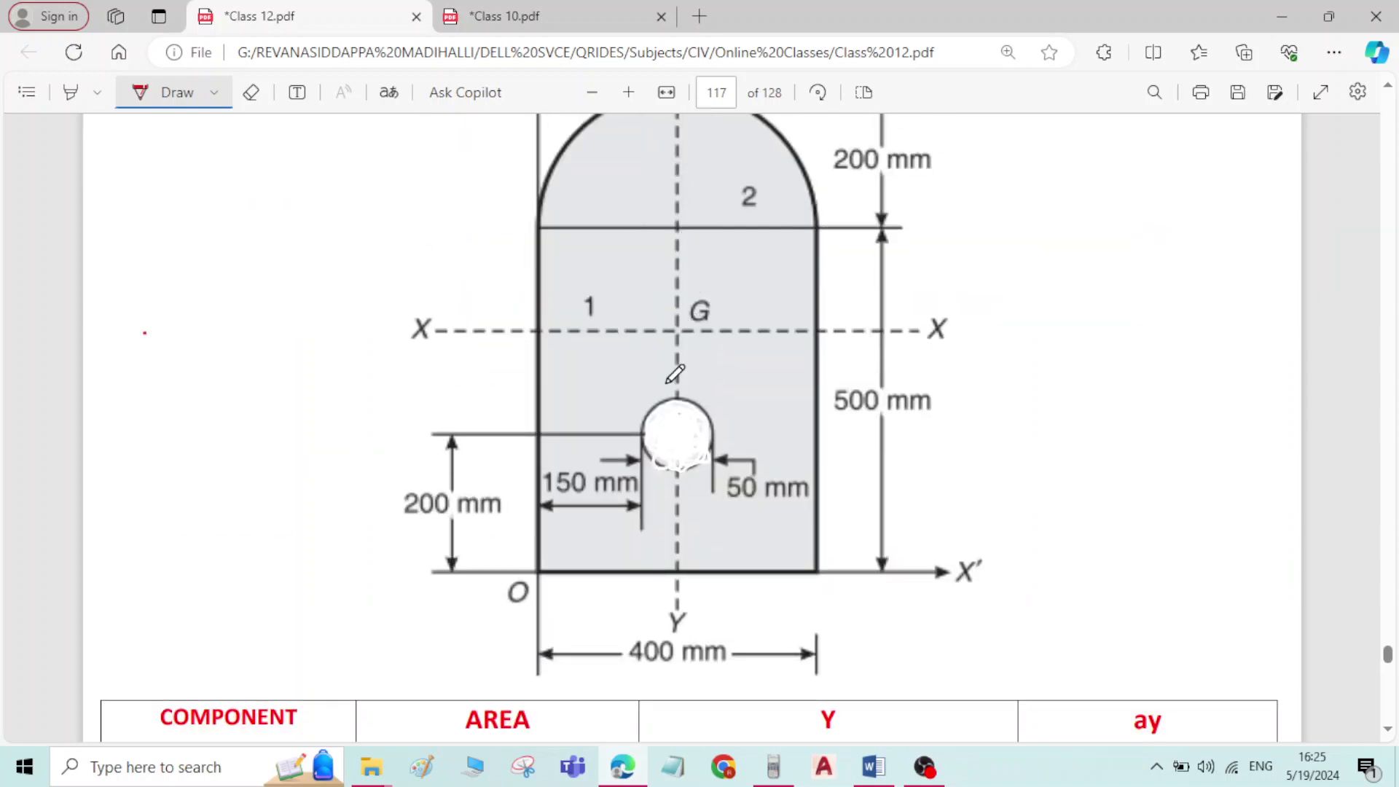
pyautogui.scroll(2, 667, 383)
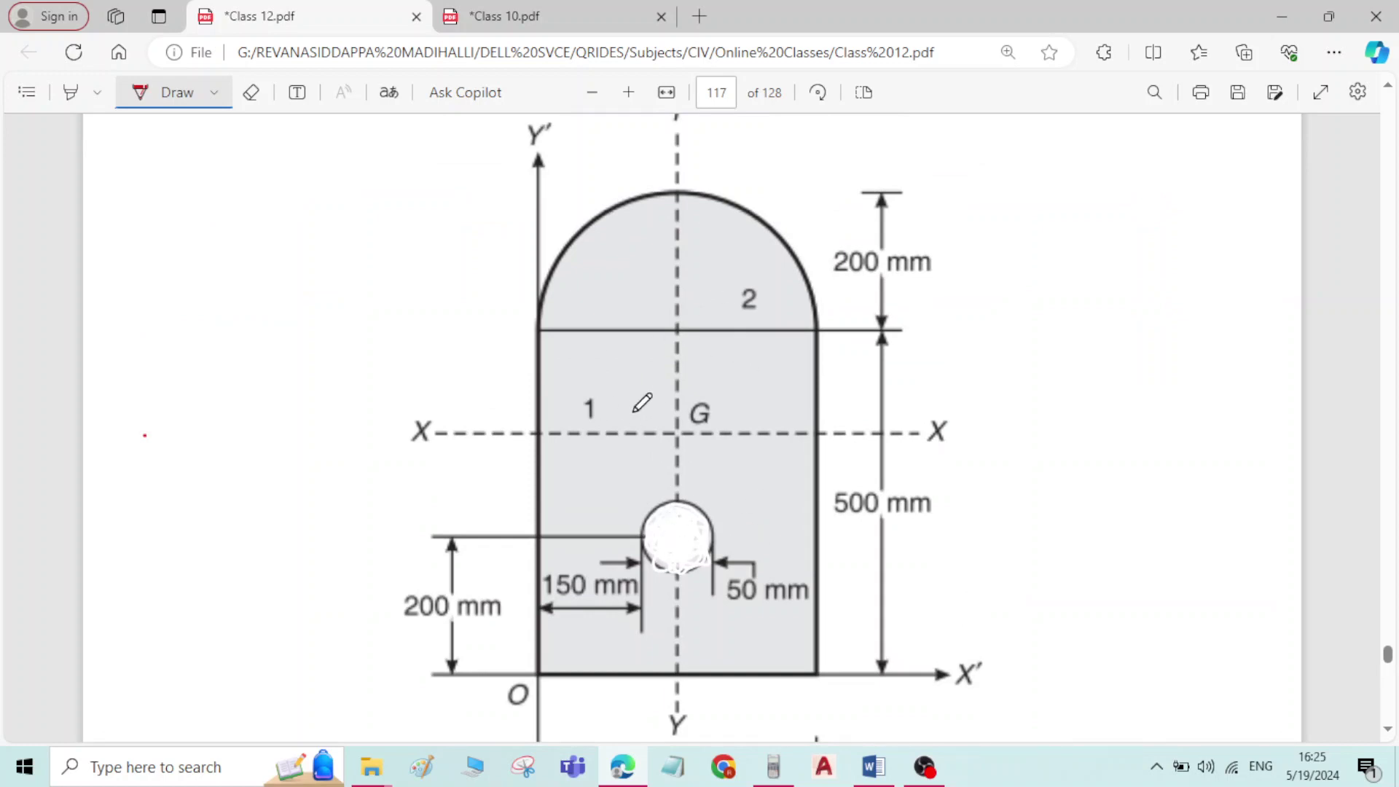
pyautogui.scroll(-2, 634, 411)
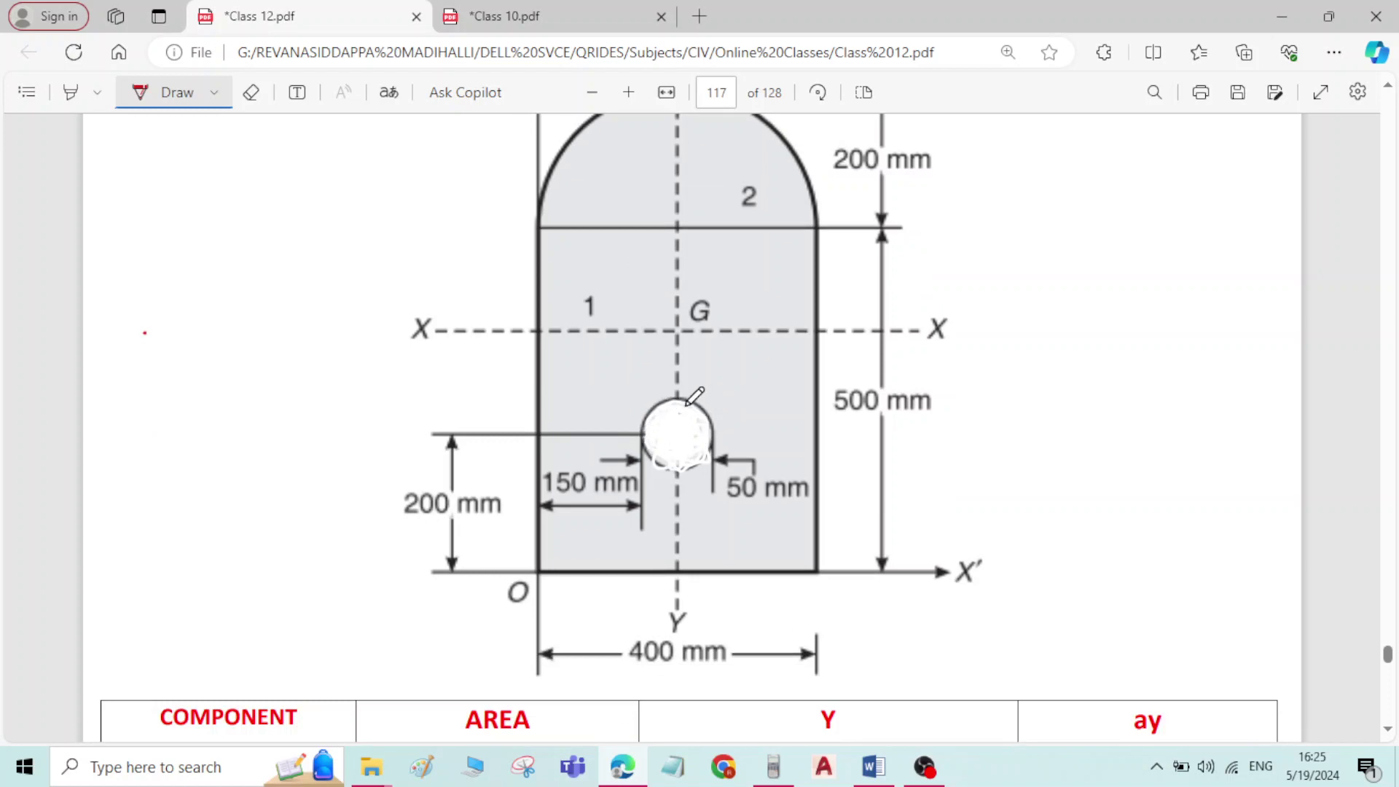
pyautogui.scroll(4, 740, 393)
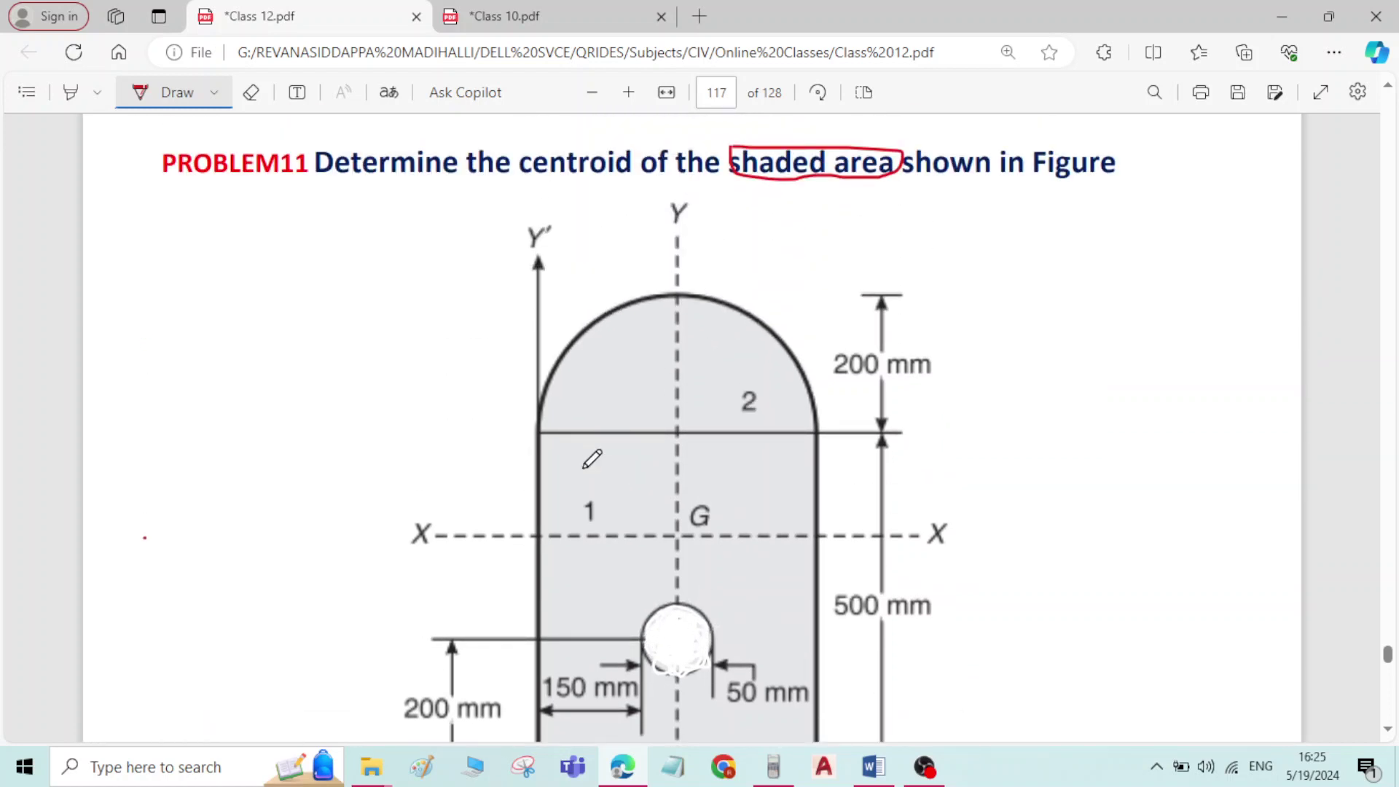
pyautogui.scroll(-4, 579, 510)
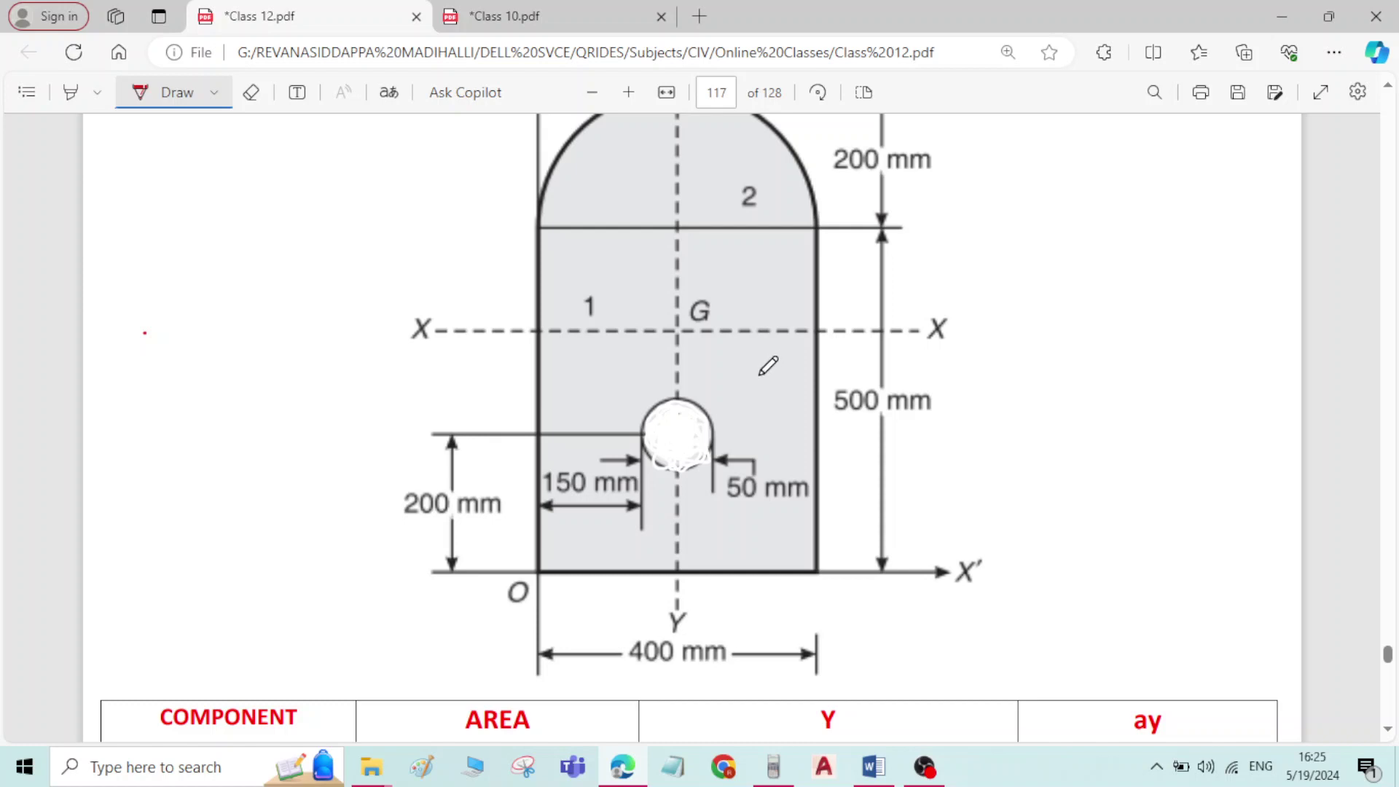
pyautogui.scroll(2, 763, 366)
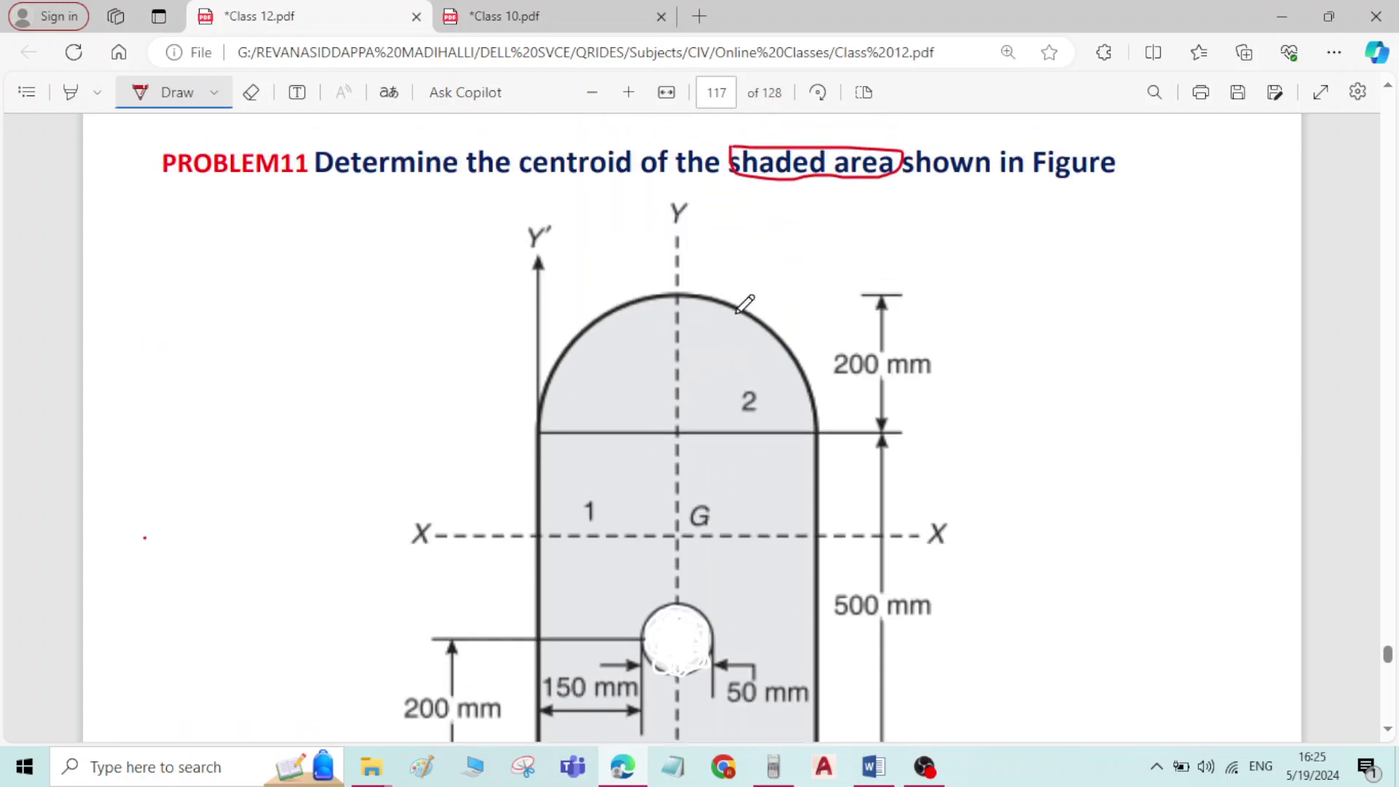
pyautogui.scroll(-2, 740, 297)
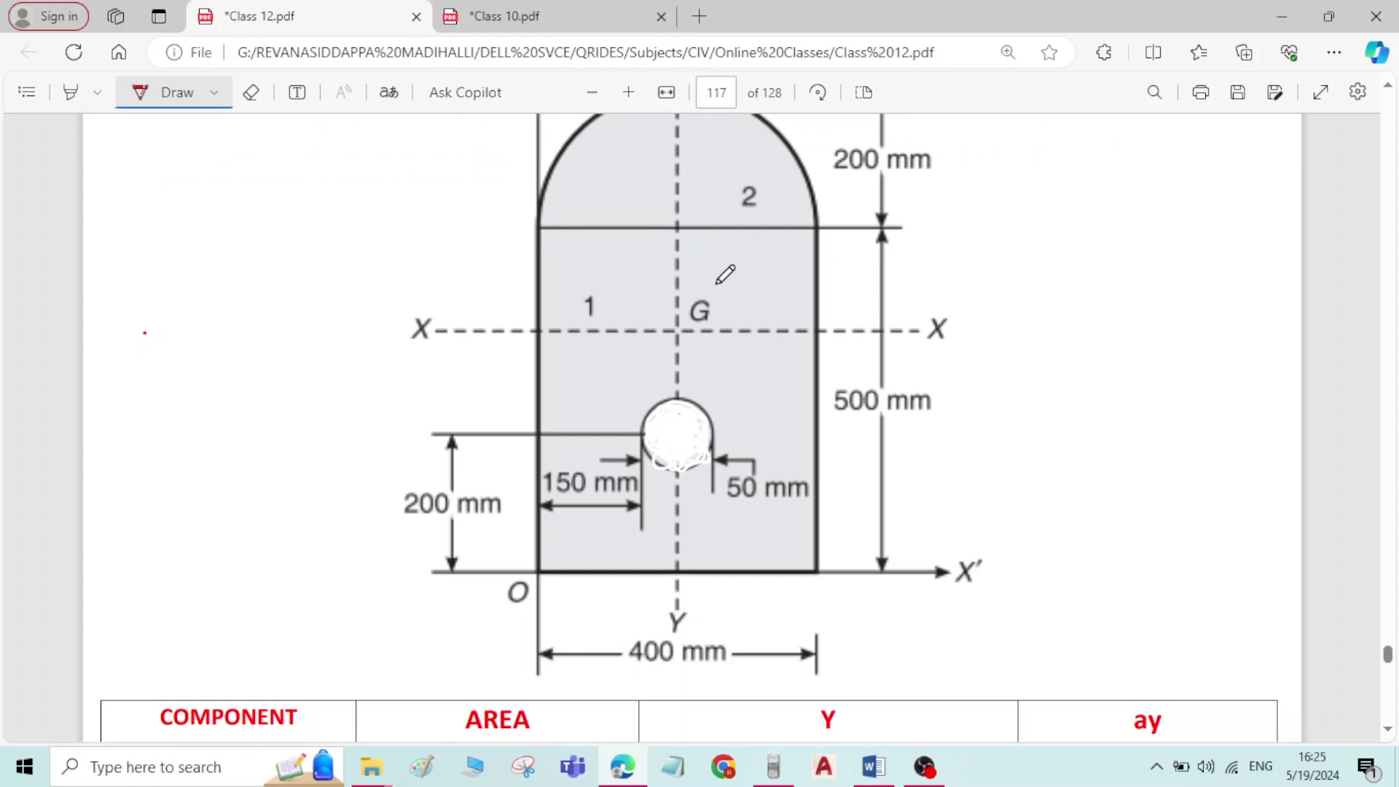
pyautogui.scroll(2, 681, 314)
pyautogui.scroll(-2, 591, 511)
pyautogui.scroll(2, 656, 335)
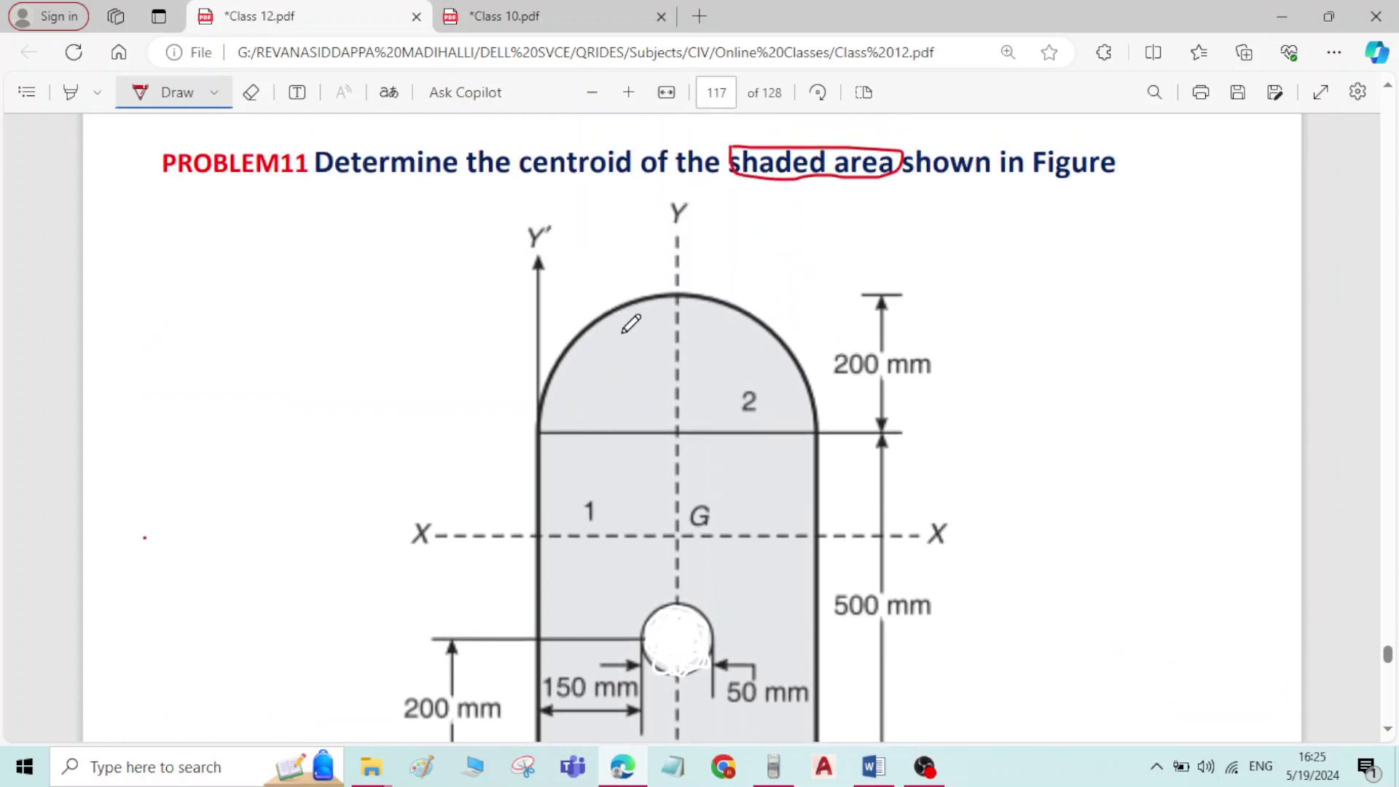
pyautogui.scroll(-1, 722, 423)
pyautogui.scroll(-5, 672, 526)
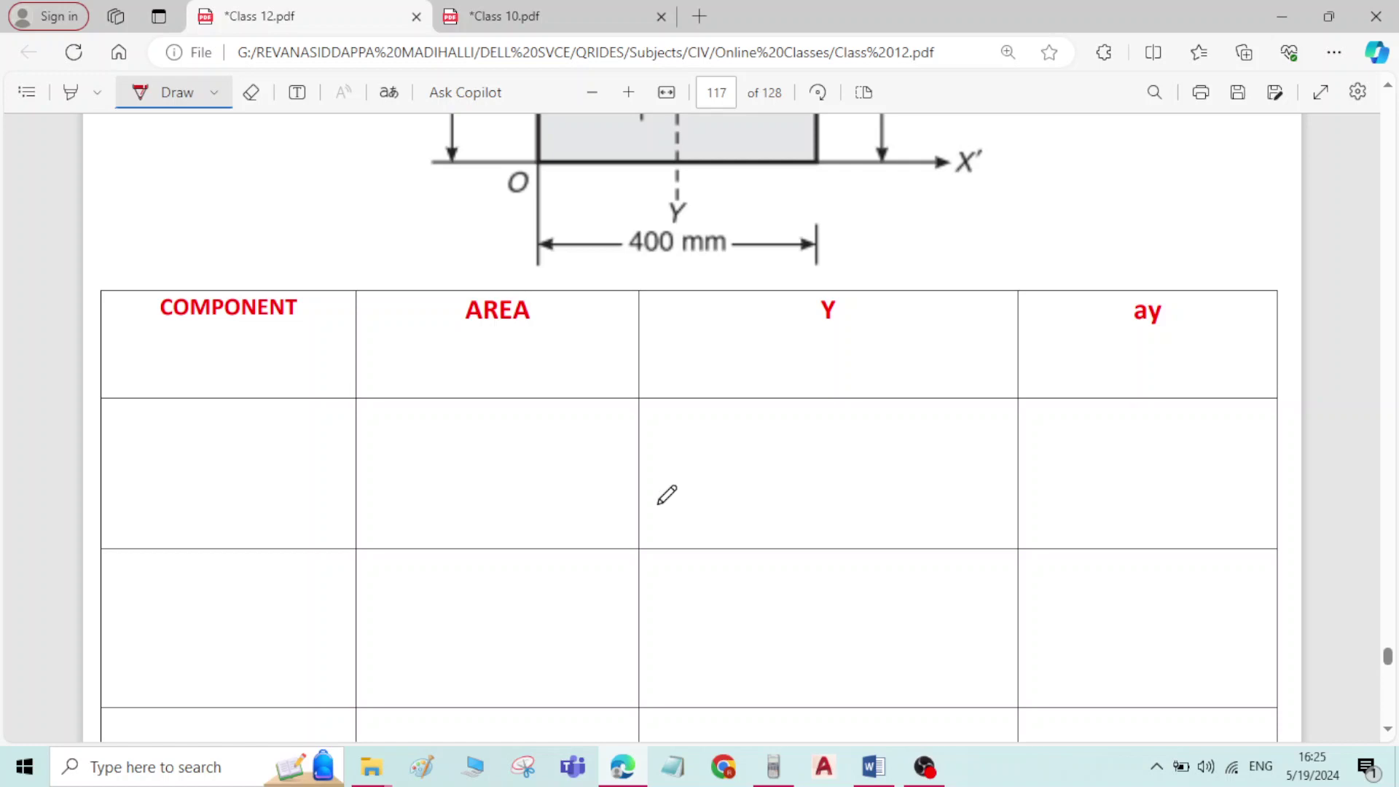
pyautogui.scroll(5, 667, 495)
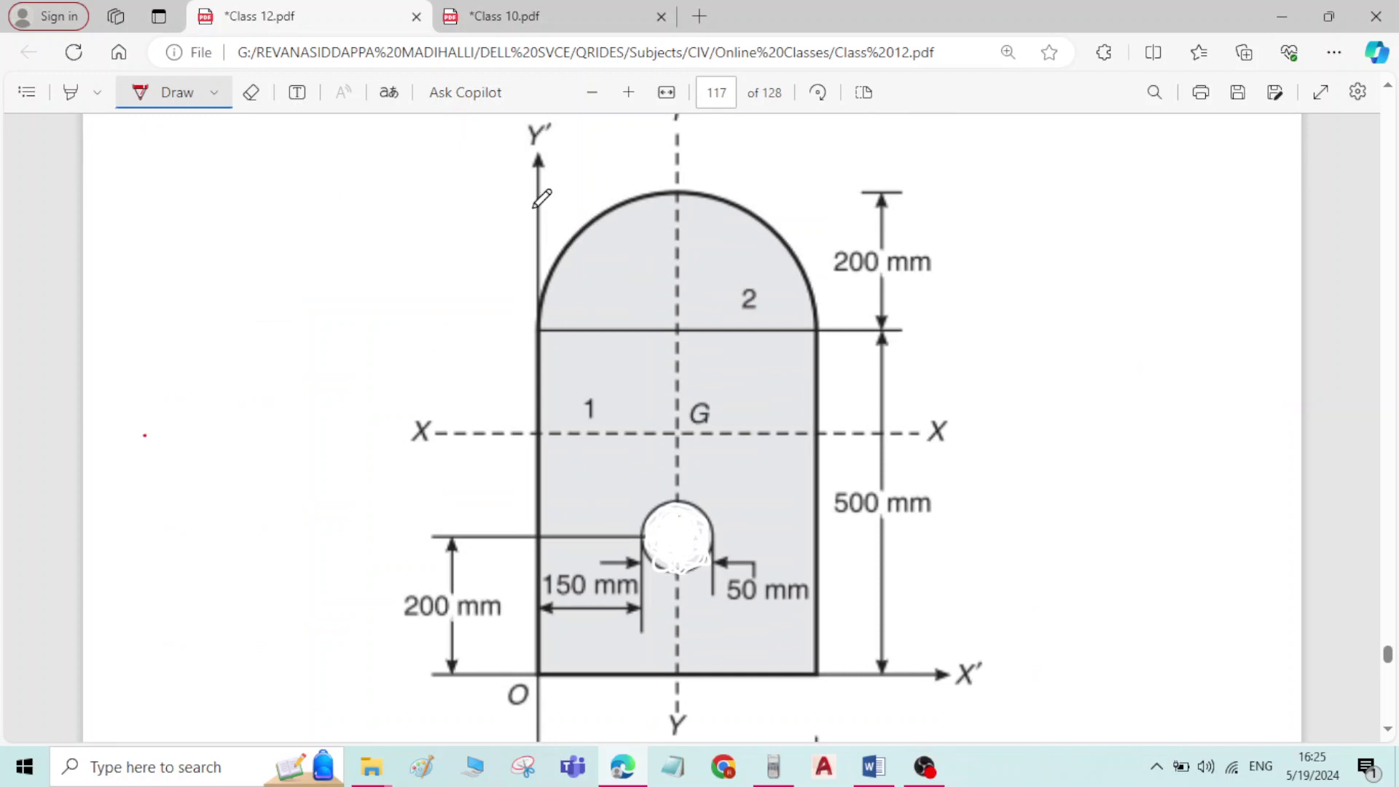
# Trace the figure's left vertical axis down to O and the bottom X′ axis in red.
pyautogui.moveTo(538, 167); pyautogui.dragTo(541, 269)
pyautogui.moveTo(537, 503); pyautogui.dragTo(538, 579)
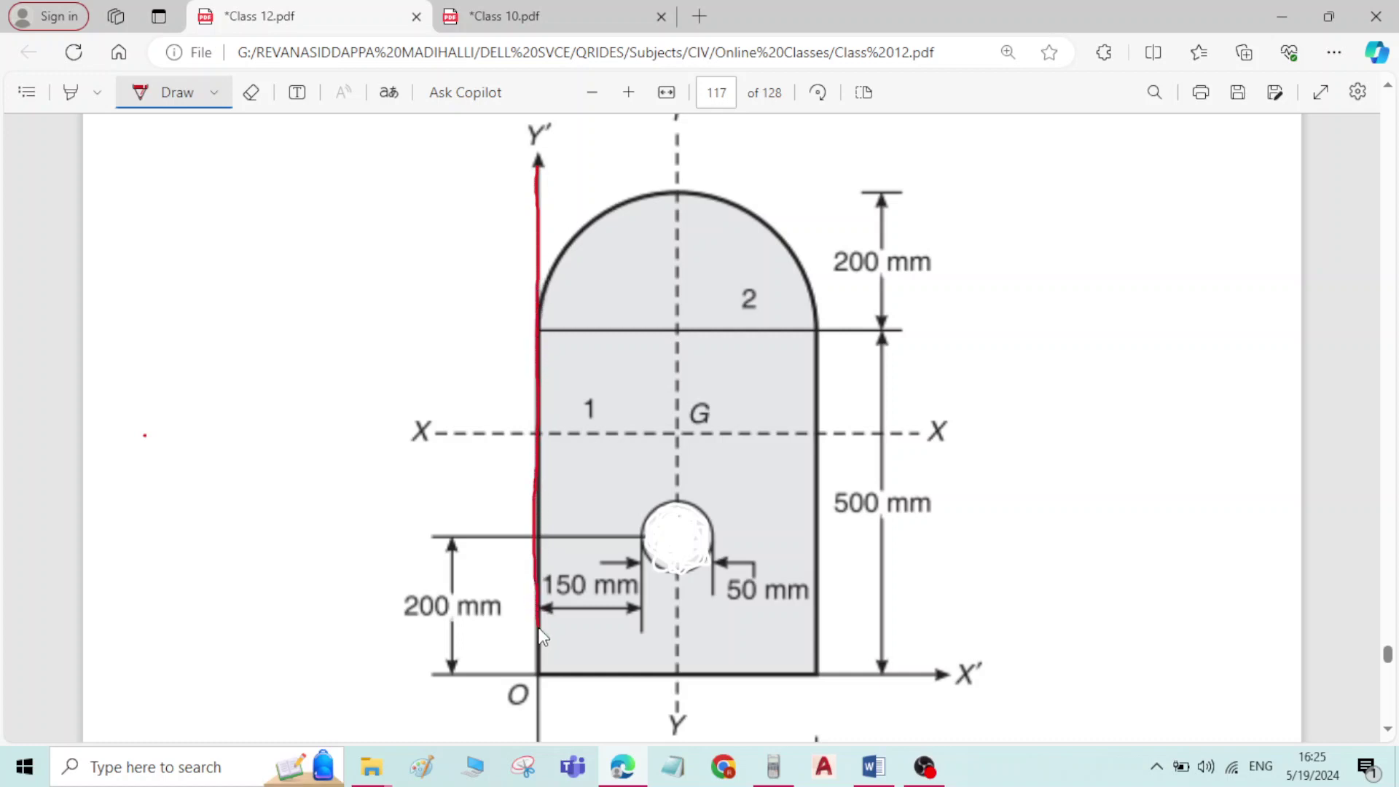
pyautogui.moveTo(541, 634); pyautogui.dragTo(539, 691)
pyautogui.moveTo(430, 677); pyautogui.dragTo(986, 680)
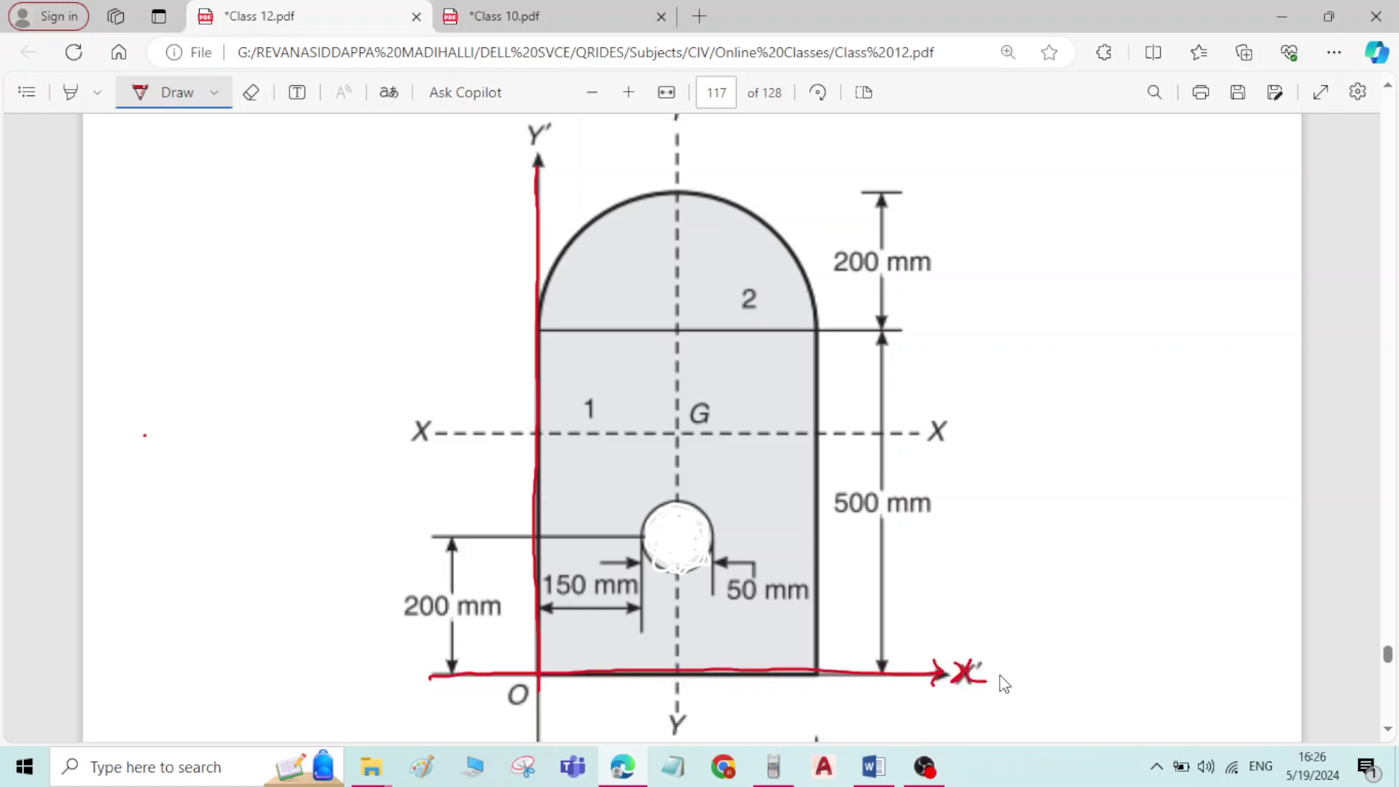
# Write a red 'y' over the vertical axis's Y′ label.
pyautogui.moveTo(538, 136); pyautogui.dragTo(563, 124)
pyautogui.scroll(-1, 207, 89)
pyautogui.scroll(1, 642, 478)
pyautogui.scroll(1, 651, 235)
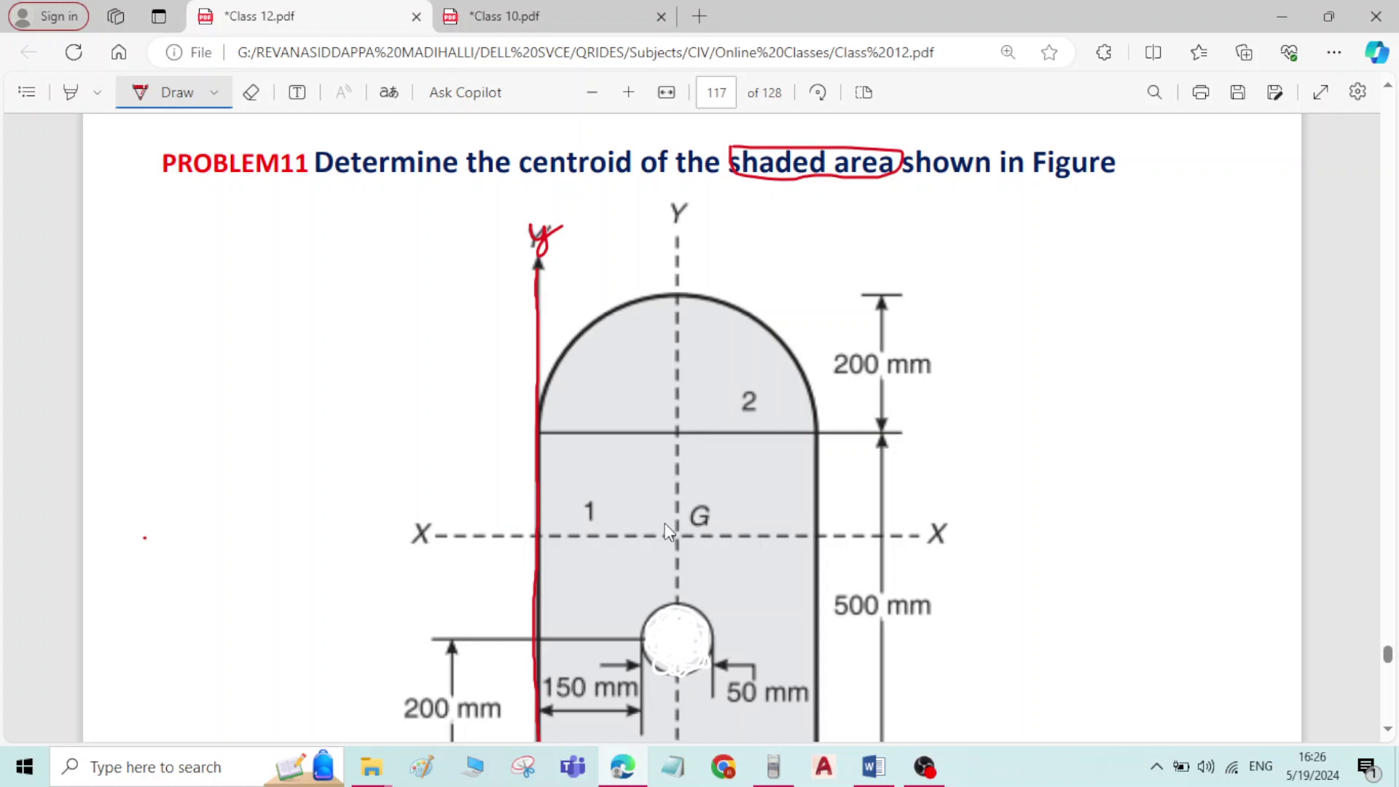
pyautogui.scroll(-3, 645, 530)
pyautogui.scroll(3, 642, 527)
pyautogui.scroll(-1, 678, 618)
pyautogui.scroll(-1, 656, 576)
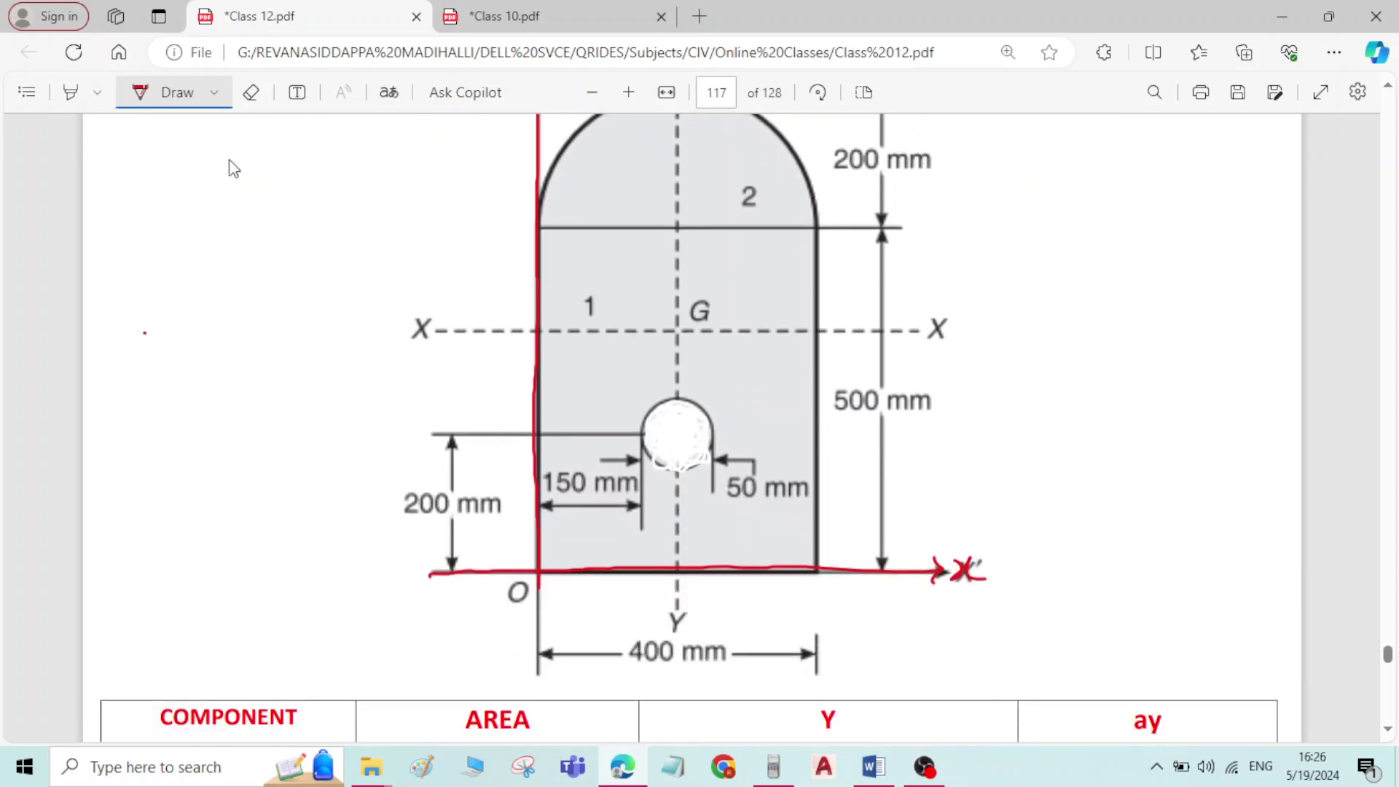
# Switch the Draw pen ink to indigo.
pyautogui.click(214, 93)
pyautogui.click(440, 253)
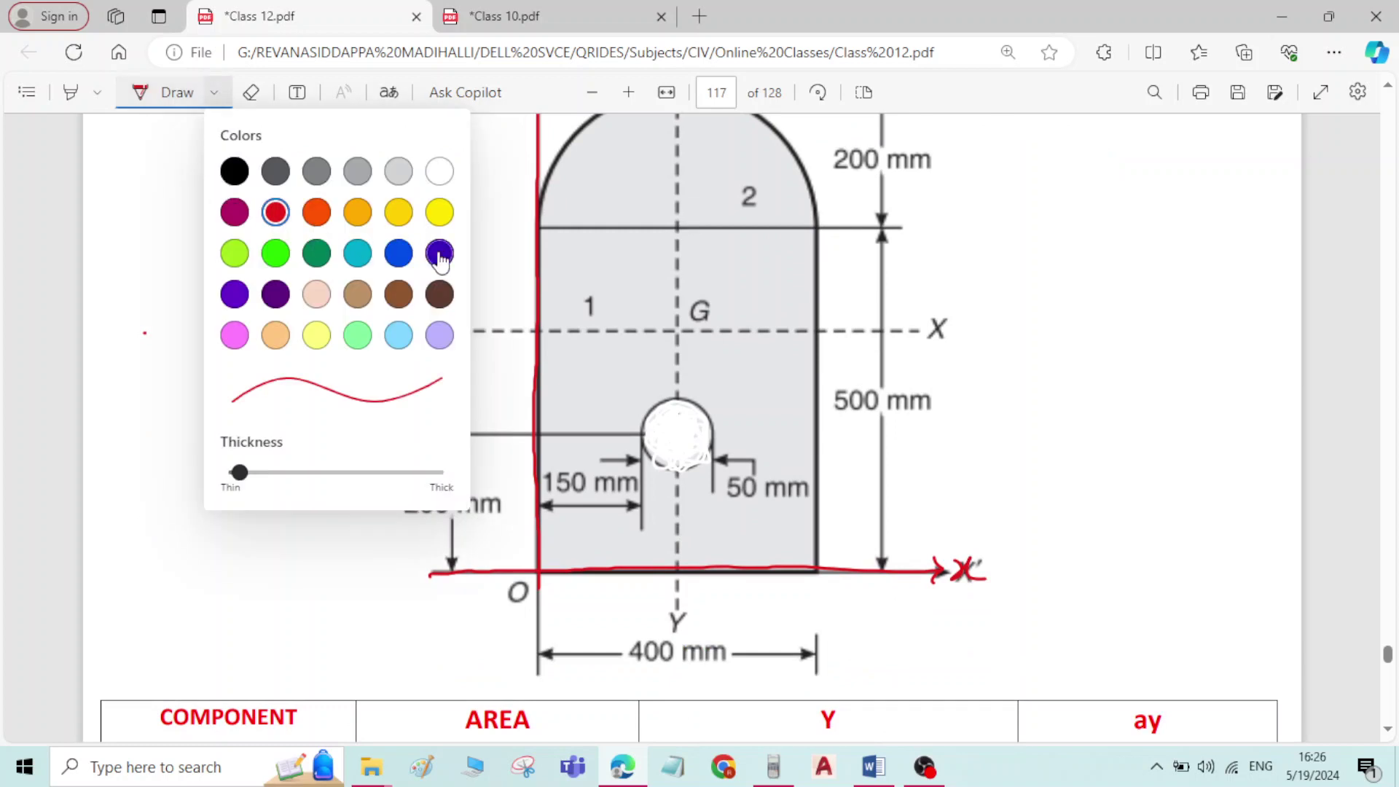
pyautogui.click(1106, 376)
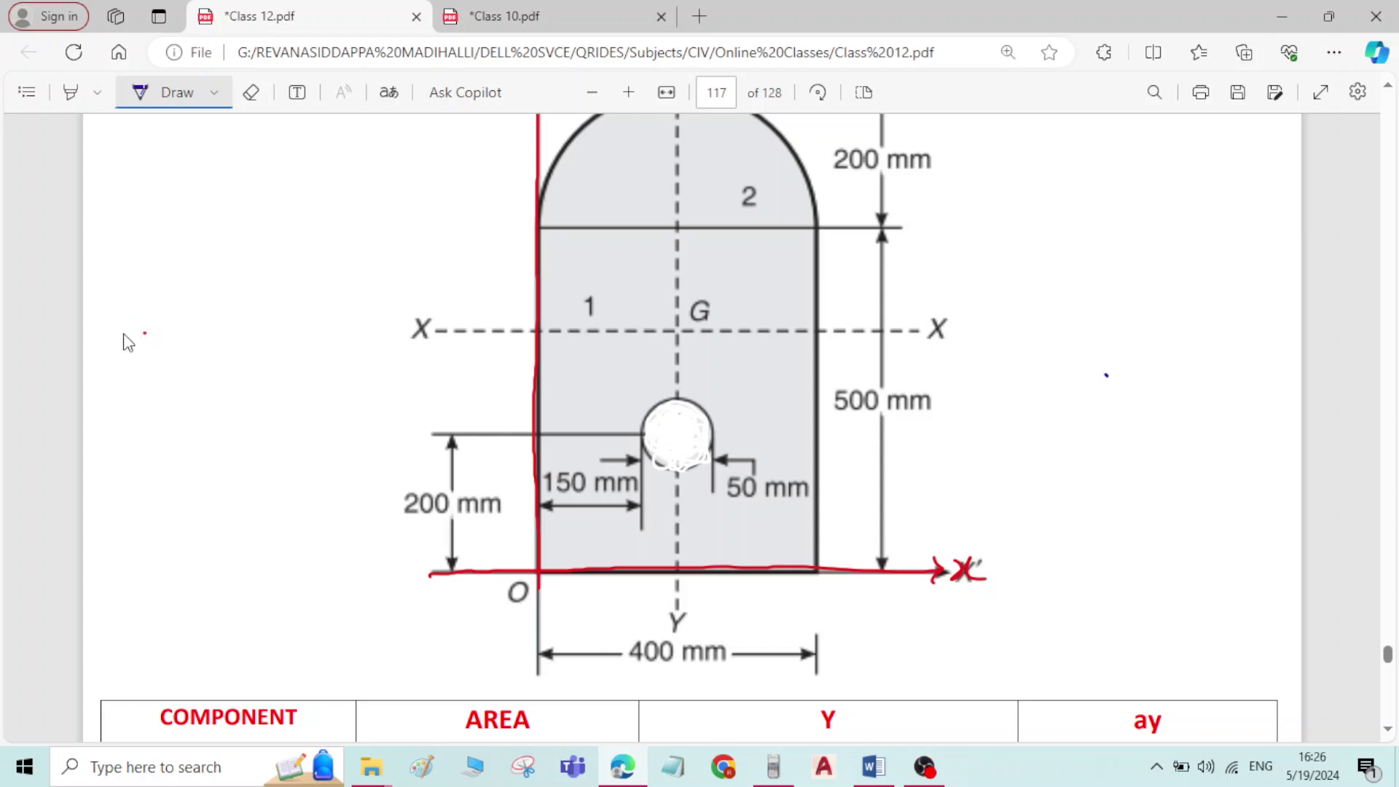
# Write 'Fig. is symmetric about y-axis, x = 400/2 = 200mm' in the margin and circle 200mm.
pyautogui.moveTo(118, 305)
pyautogui.mouseDown()
pyautogui.moveTo(146, 318)
pyautogui.moveTo(149, 343)
pyautogui.moveTo(164, 321)
pyautogui.moveTo(198, 330)
pyautogui.mouseUp()
pyautogui.moveTo(212, 315)
pyautogui.mouseDown()
pyautogui.moveTo(251, 322)
pyautogui.moveTo(260, 338)
pyautogui.moveTo(321, 316)
pyautogui.moveTo(349, 329)
pyautogui.mouseUp()
pyautogui.moveTo(124, 390)
pyautogui.mouseDown()
pyautogui.moveTo(112, 396)
pyautogui.moveTo(137, 372)
pyautogui.moveTo(184, 373)
pyautogui.moveTo(225, 398)
pyautogui.moveTo(219, 378)
pyautogui.moveTo(222, 392)
pyautogui.moveTo(263, 378)
pyautogui.moveTo(277, 393)
pyautogui.moveTo(290, 374)
pyautogui.moveTo(301, 389)
pyautogui.mouseUp()
pyautogui.moveTo(151, 430); pyautogui.dragTo(162, 450)
pyautogui.moveTo(175, 431); pyautogui.dragTo(185, 446)
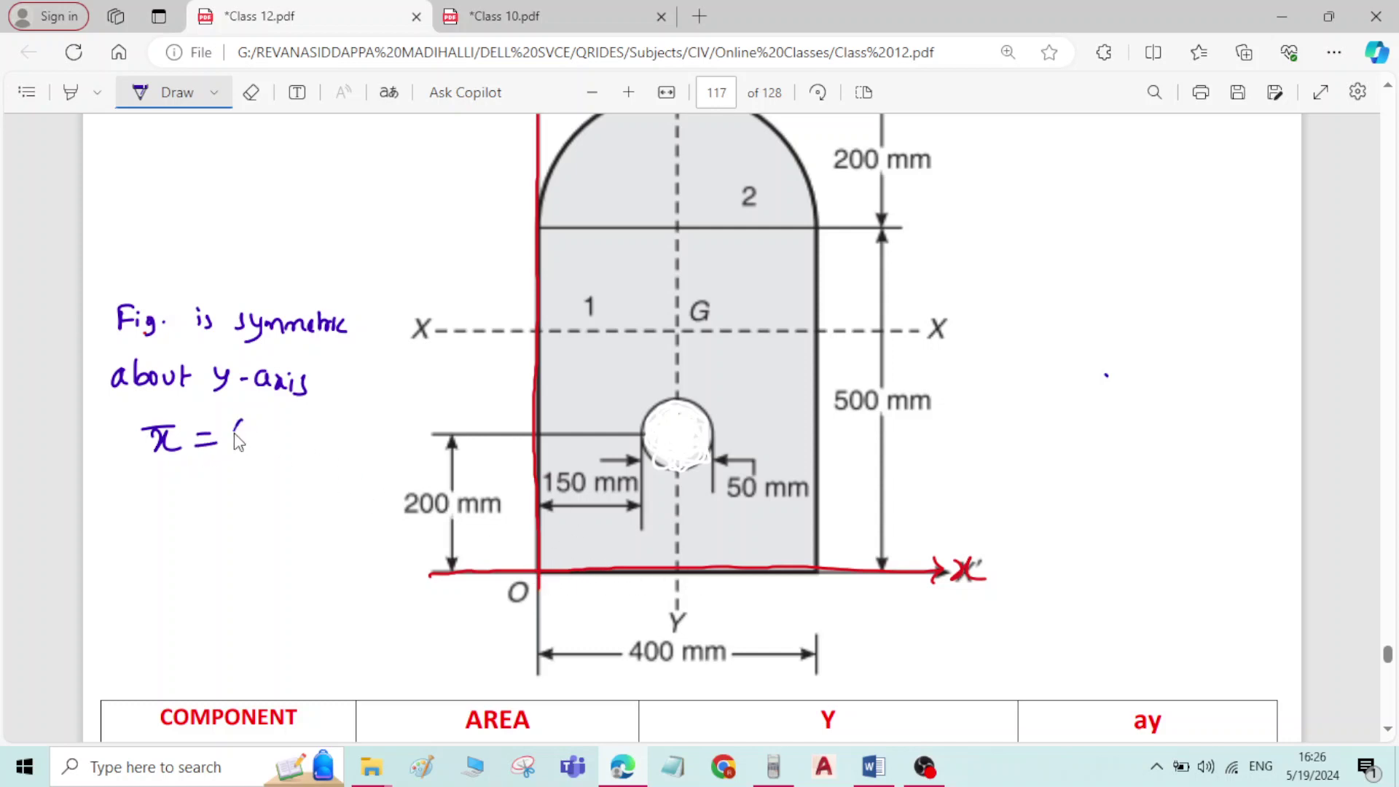
pyautogui.moveTo(243, 421)
pyautogui.mouseDown()
pyautogui.moveTo(276, 440)
pyautogui.moveTo(239, 452)
pyautogui.moveTo(293, 455)
pyautogui.moveTo(325, 438)
pyautogui.moveTo(342, 454)
pyautogui.moveTo(412, 446)
pyautogui.mouseUp()
pyautogui.moveTo(333, 471)
pyautogui.mouseDown()
pyautogui.moveTo(303, 429)
pyautogui.moveTo(285, 450)
pyautogui.mouseUp()
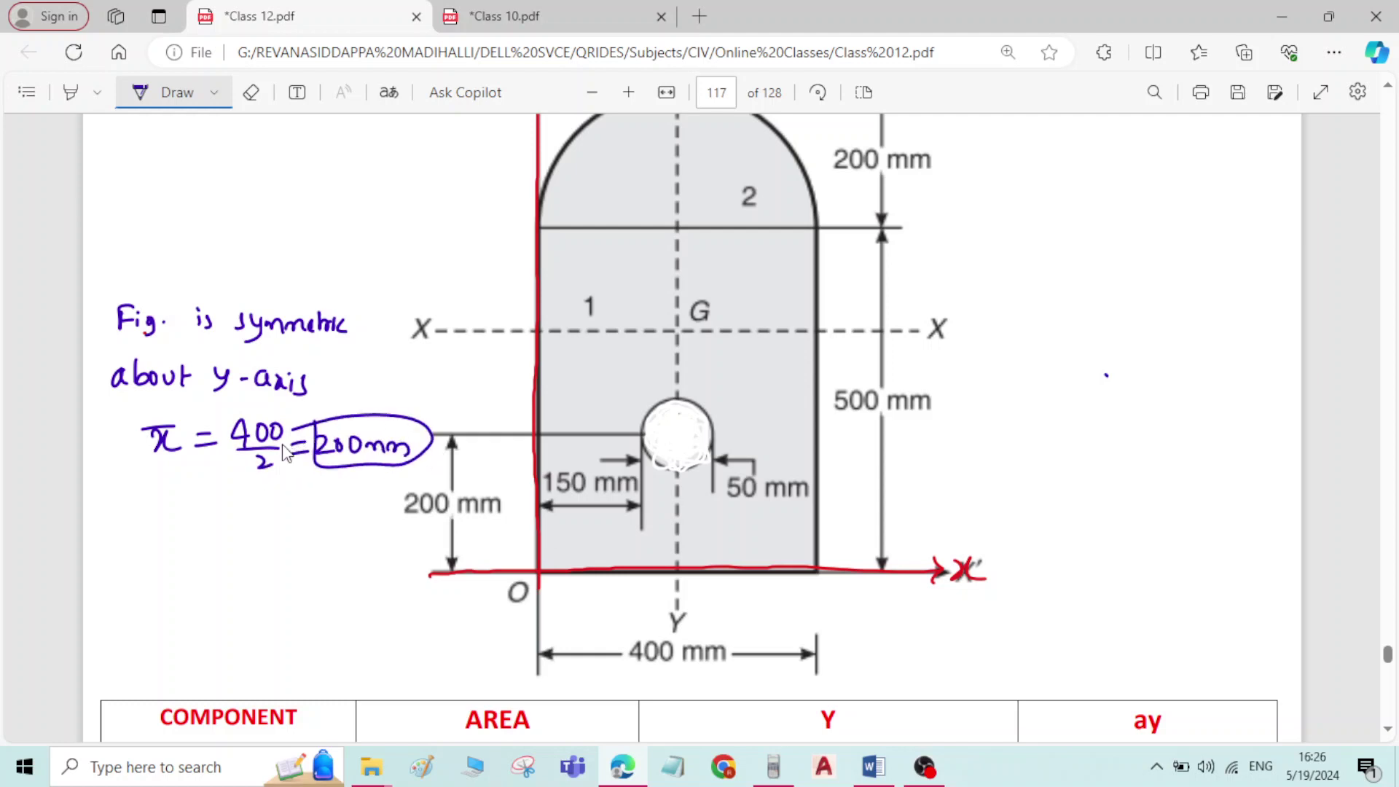
# Handwrite 'ȳ = Σay/Σa =' in indigo below the empty table.
pyautogui.scroll(-3, 283, 449)
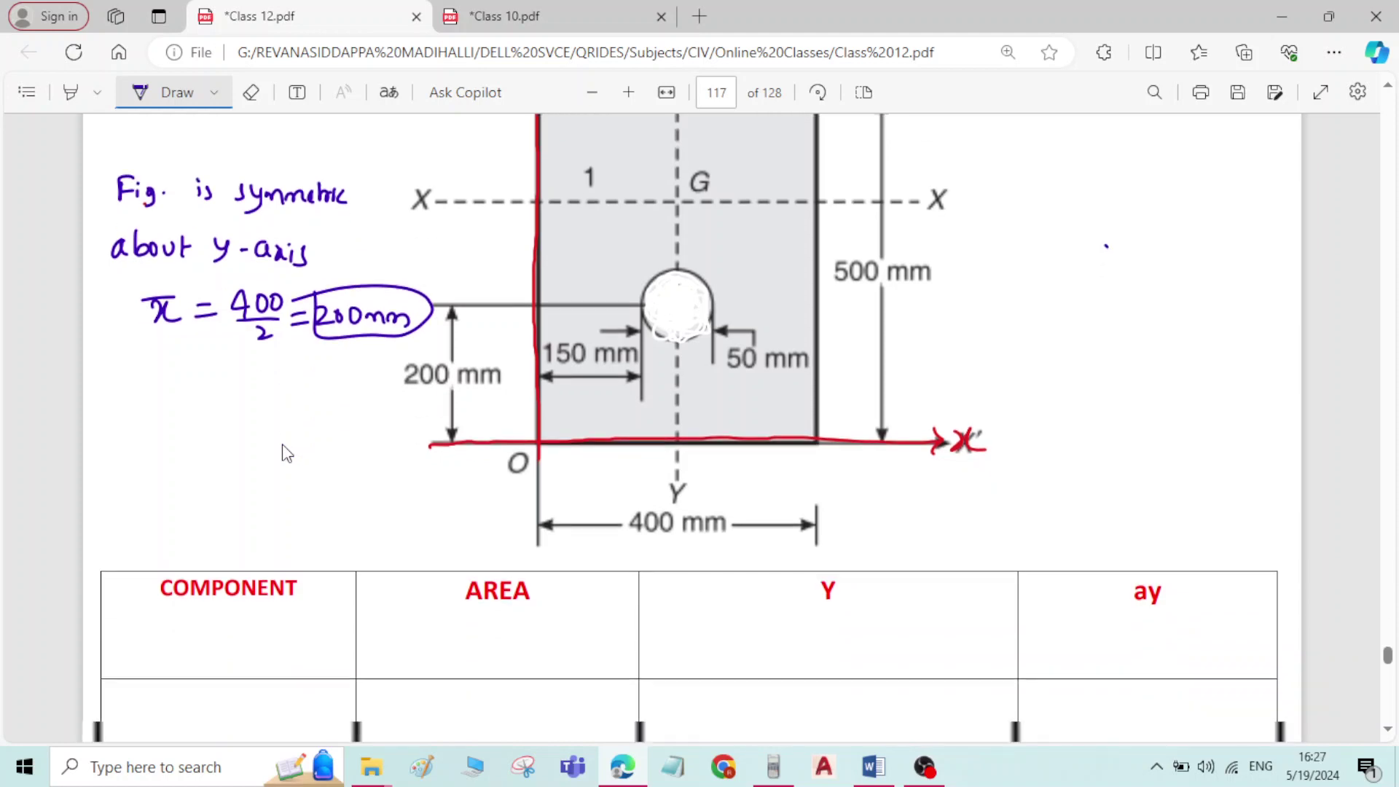
pyautogui.scroll(4, 284, 448)
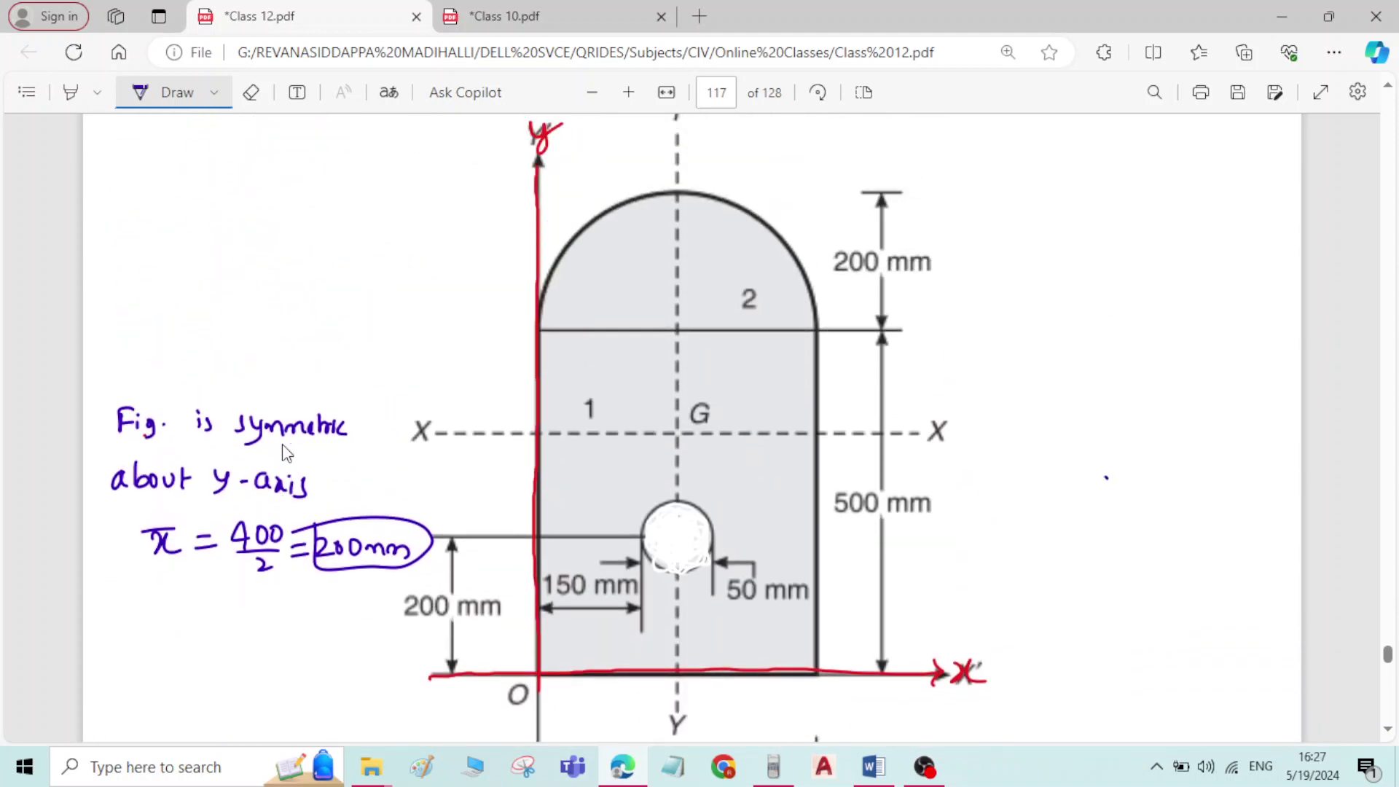
pyautogui.scroll(-10, 284, 448)
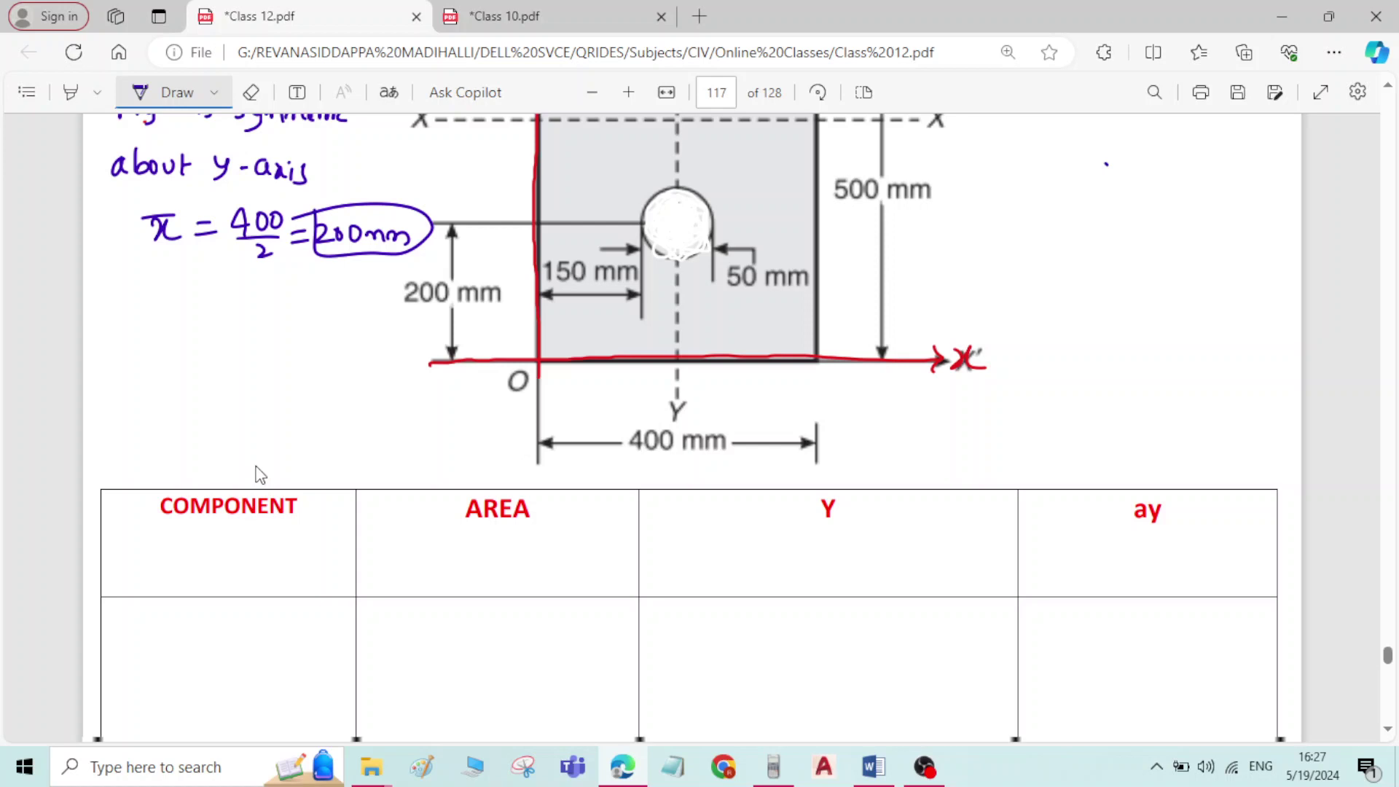
pyautogui.scroll(-5, 255, 474)
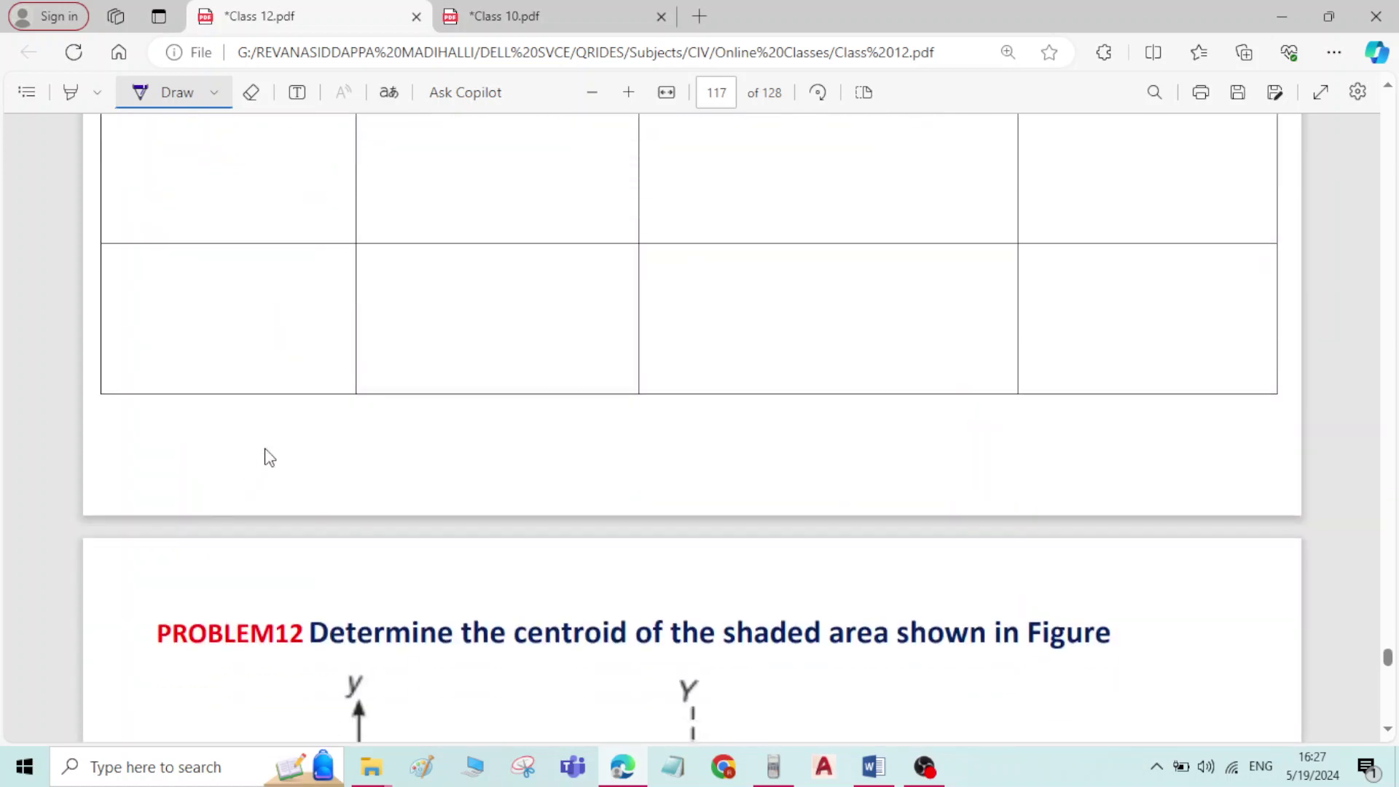
pyautogui.moveTo(261, 440)
pyautogui.mouseDown()
pyautogui.moveTo(354, 425)
pyautogui.moveTo(357, 449)
pyautogui.moveTo(381, 435)
pyautogui.moveTo(428, 456)
pyautogui.moveTo(382, 476)
pyautogui.moveTo(452, 467)
pyautogui.mouseUp()
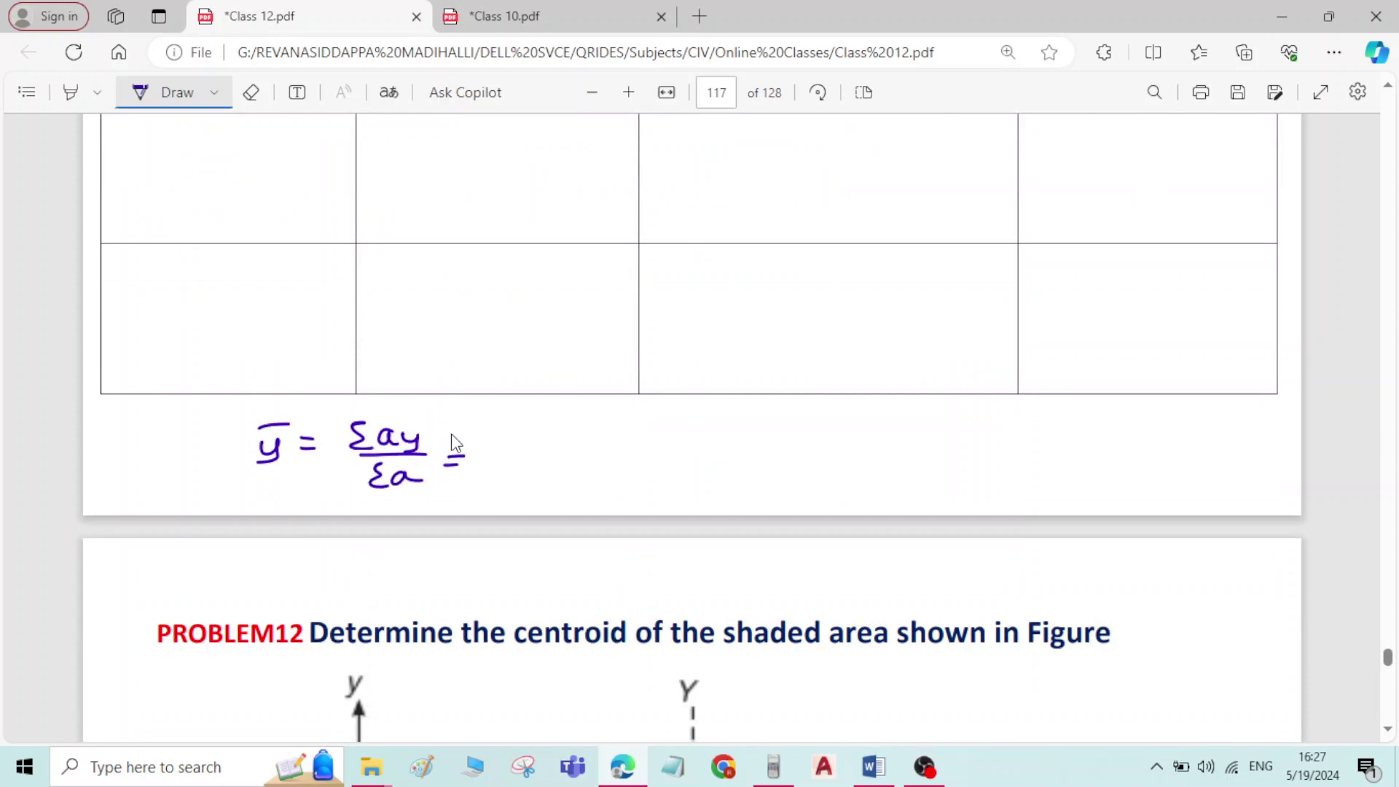
pyautogui.scroll(8, 452, 438)
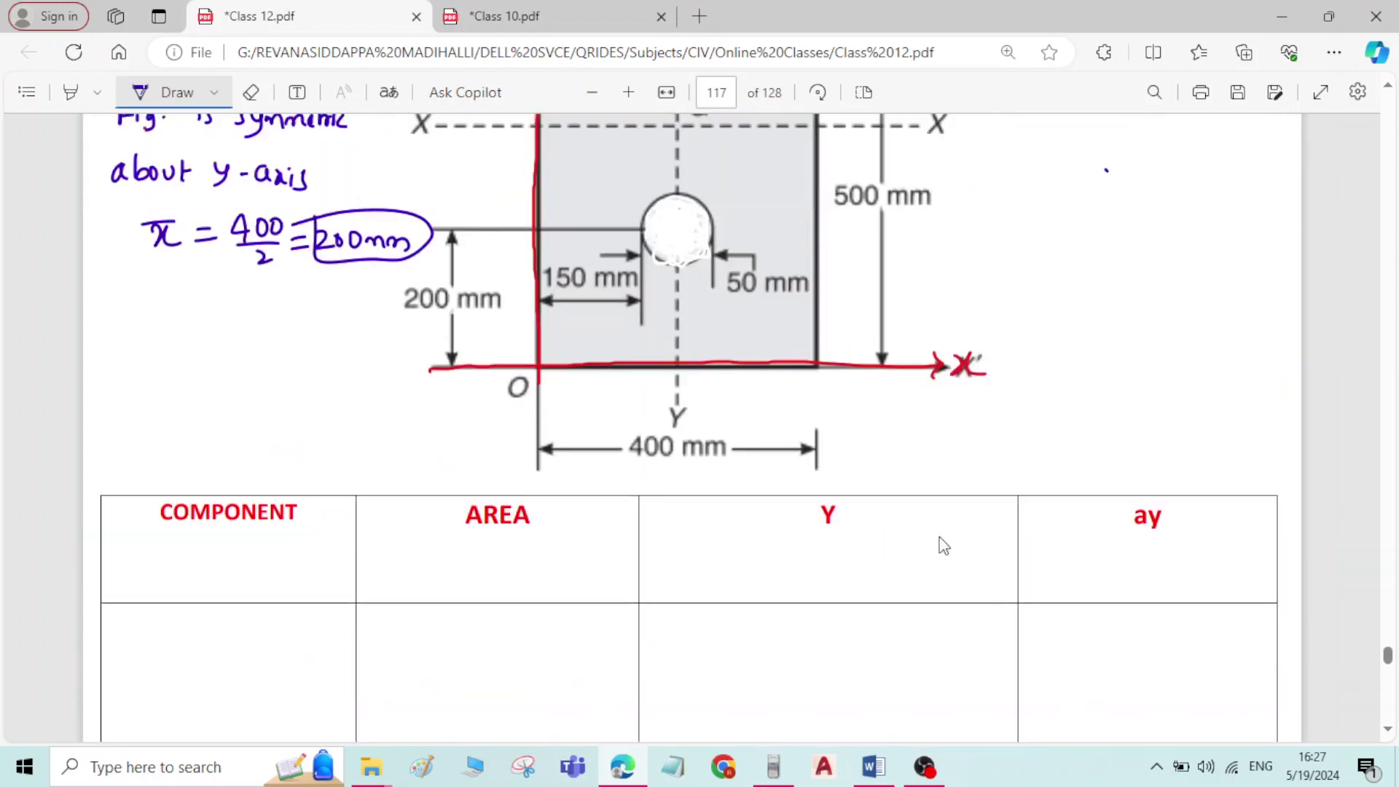
pyautogui.scroll(-2, 492, 523)
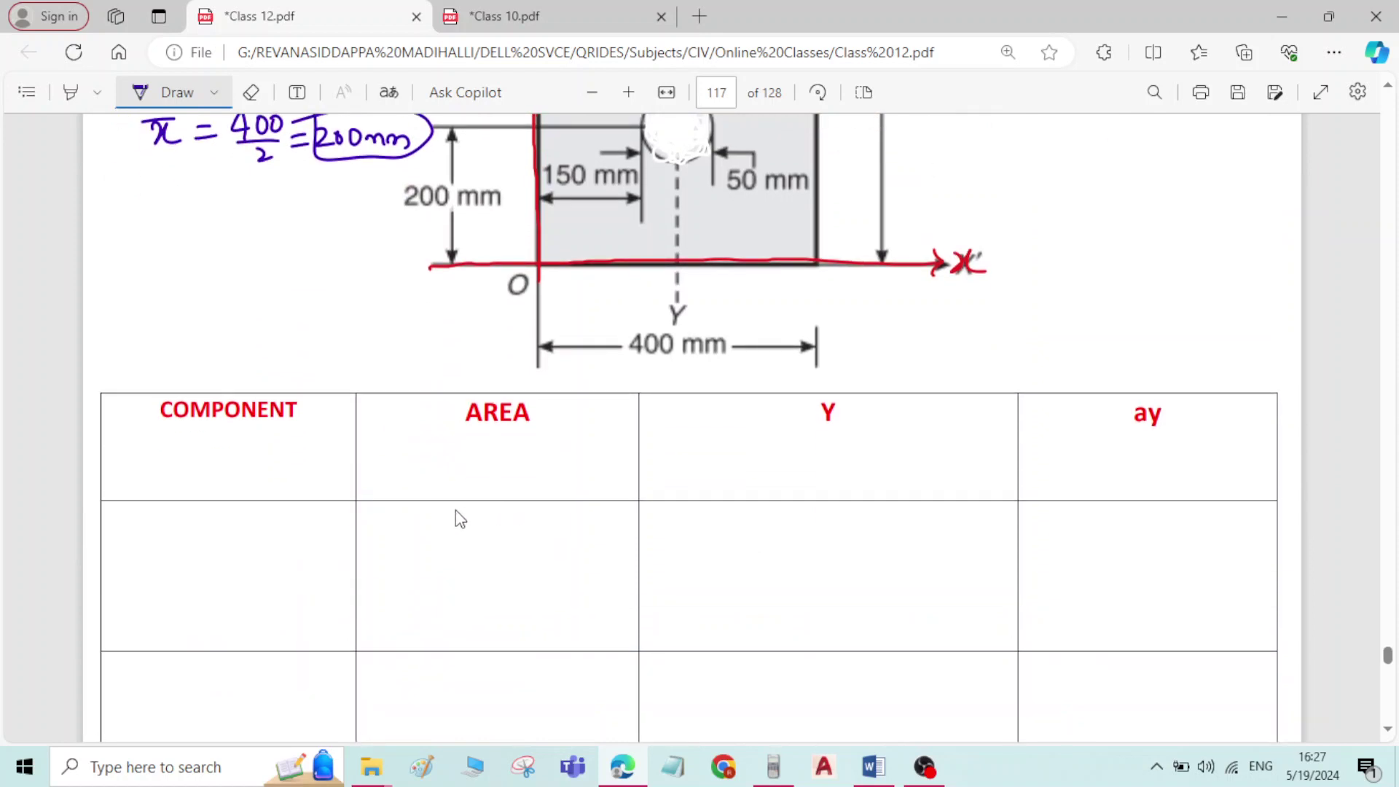
pyautogui.scroll(8, 510, 514)
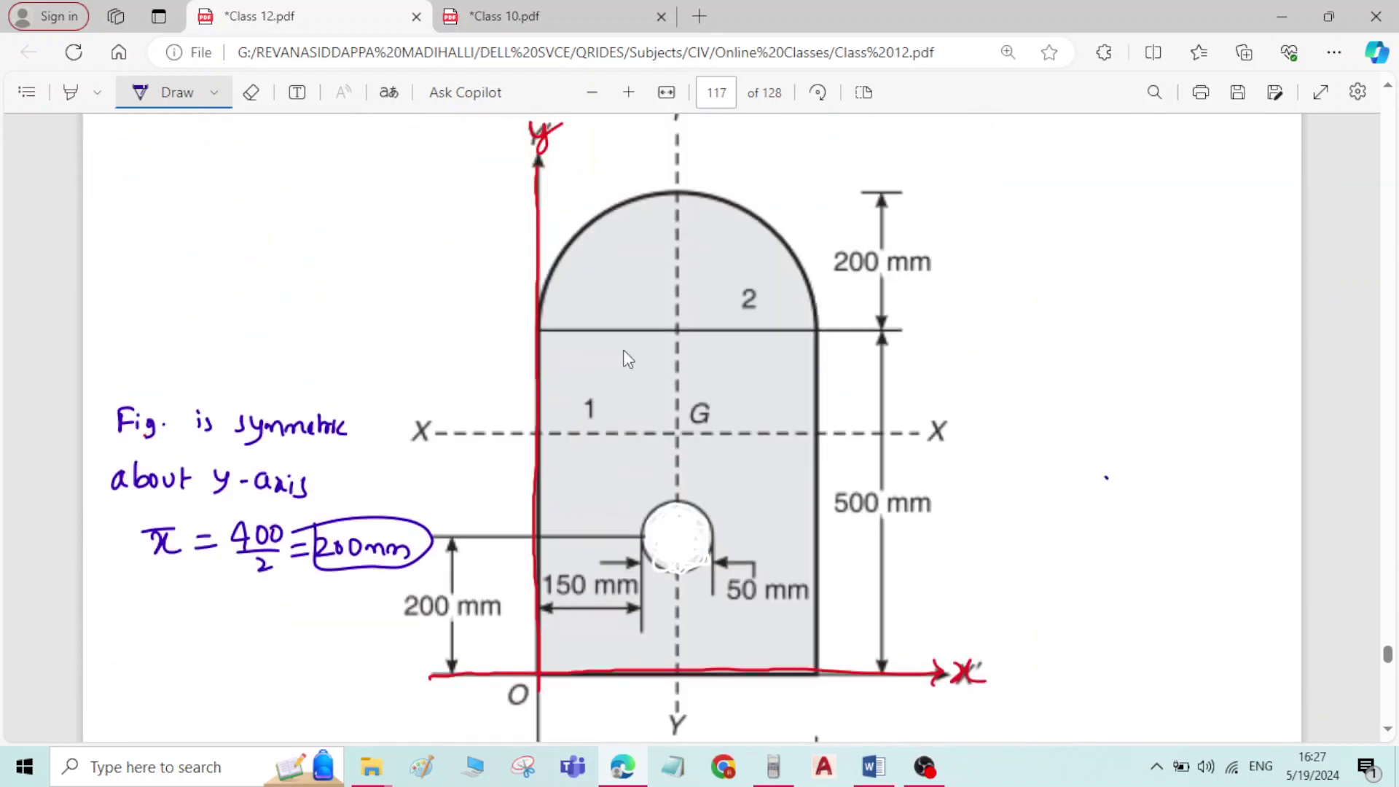
# In red, circle region labels 1 and 2 and mark the hole as part 3.
pyautogui.click(214, 92)
pyautogui.click(275, 212)
pyautogui.click(590, 406)
pyautogui.moveTo(584, 393); pyautogui.dragTo(597, 411)
pyautogui.moveTo(746, 286)
pyautogui.mouseDown()
pyautogui.moveTo(736, 306)
pyautogui.moveTo(742, 278)
pyautogui.mouseUp()
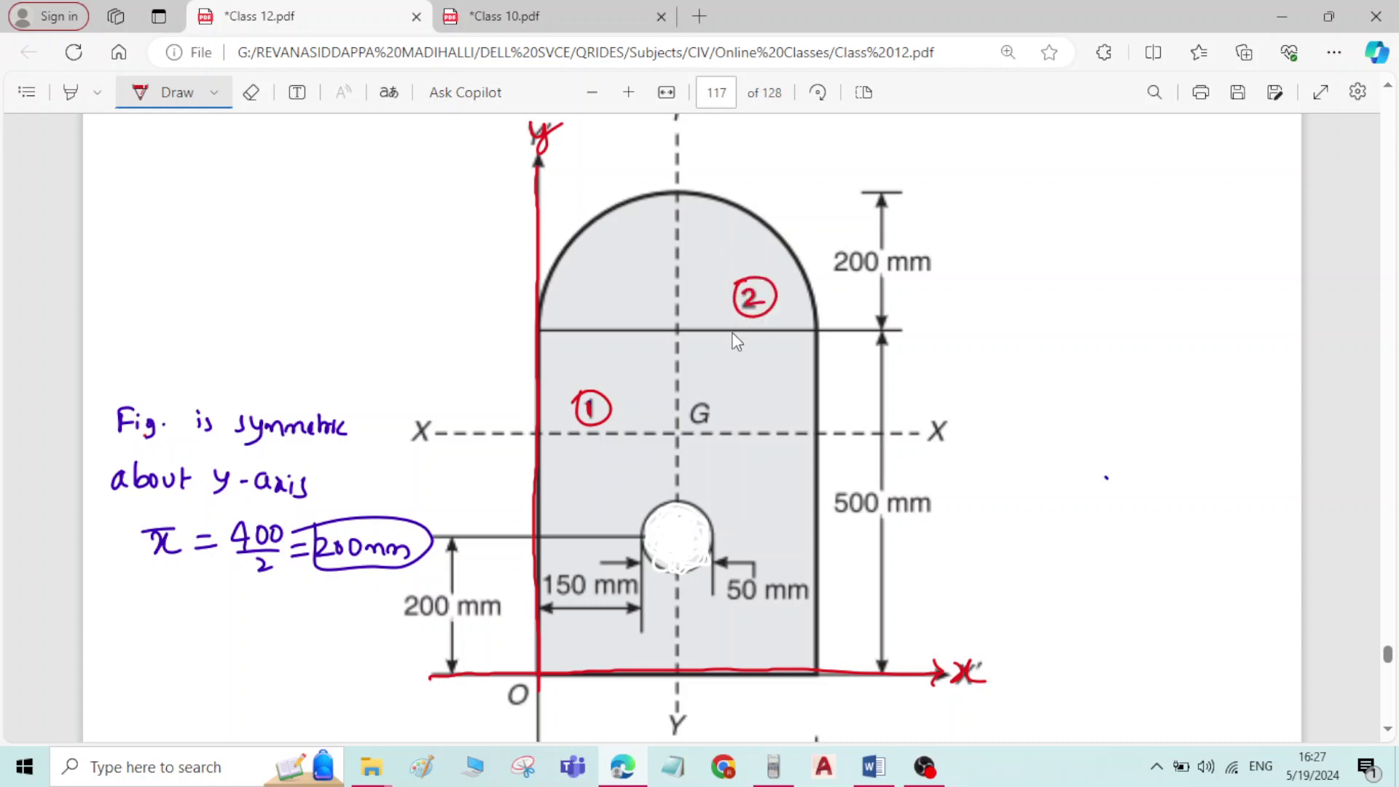
pyautogui.moveTo(683, 511)
pyautogui.mouseDown()
pyautogui.moveTo(696, 528)
pyautogui.moveTo(669, 522)
pyautogui.mouseUp()
# In green, mark centroid g2, its 4R/3π offset, radius R, and the hole's centre.
pyautogui.click(214, 92)
pyautogui.click(277, 255)
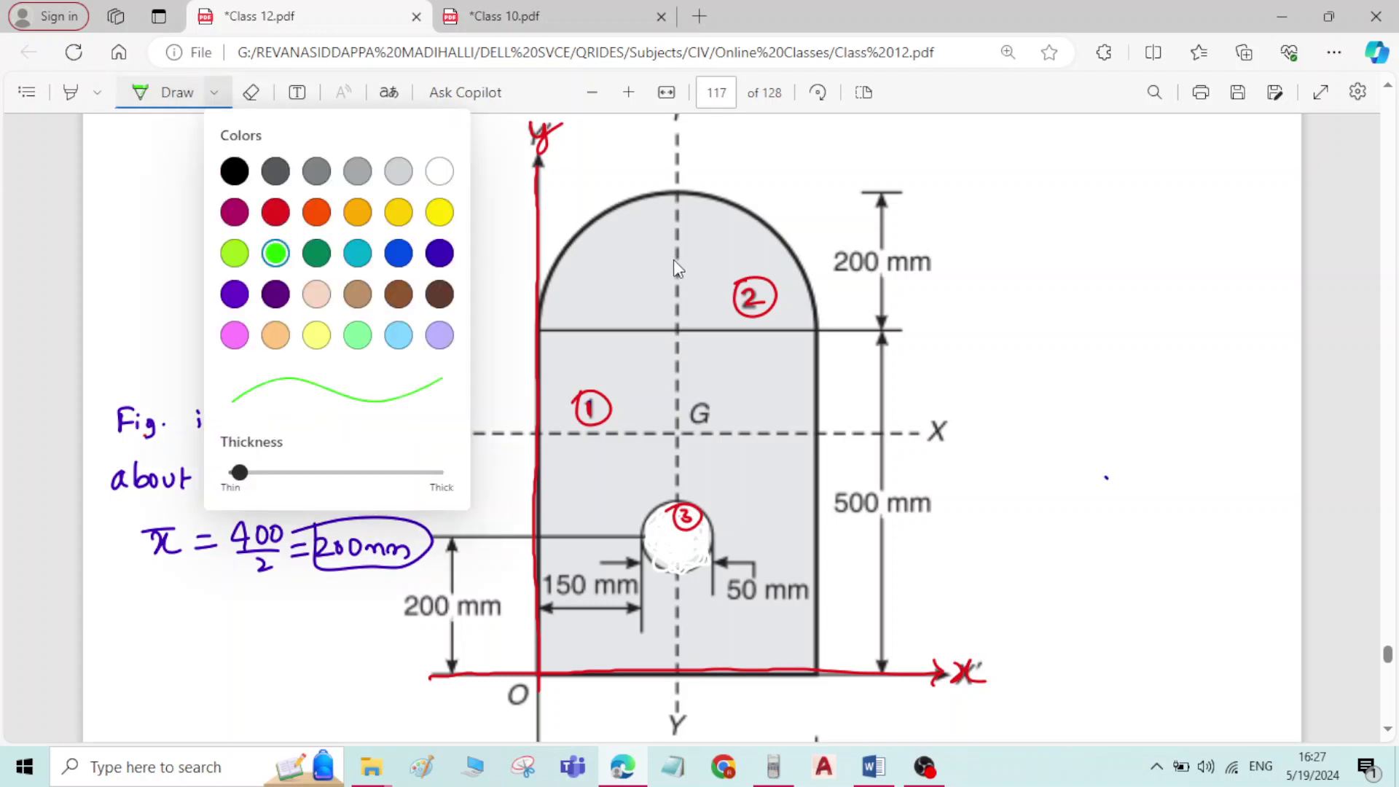
pyautogui.moveTo(672, 259); pyautogui.dragTo(688, 271)
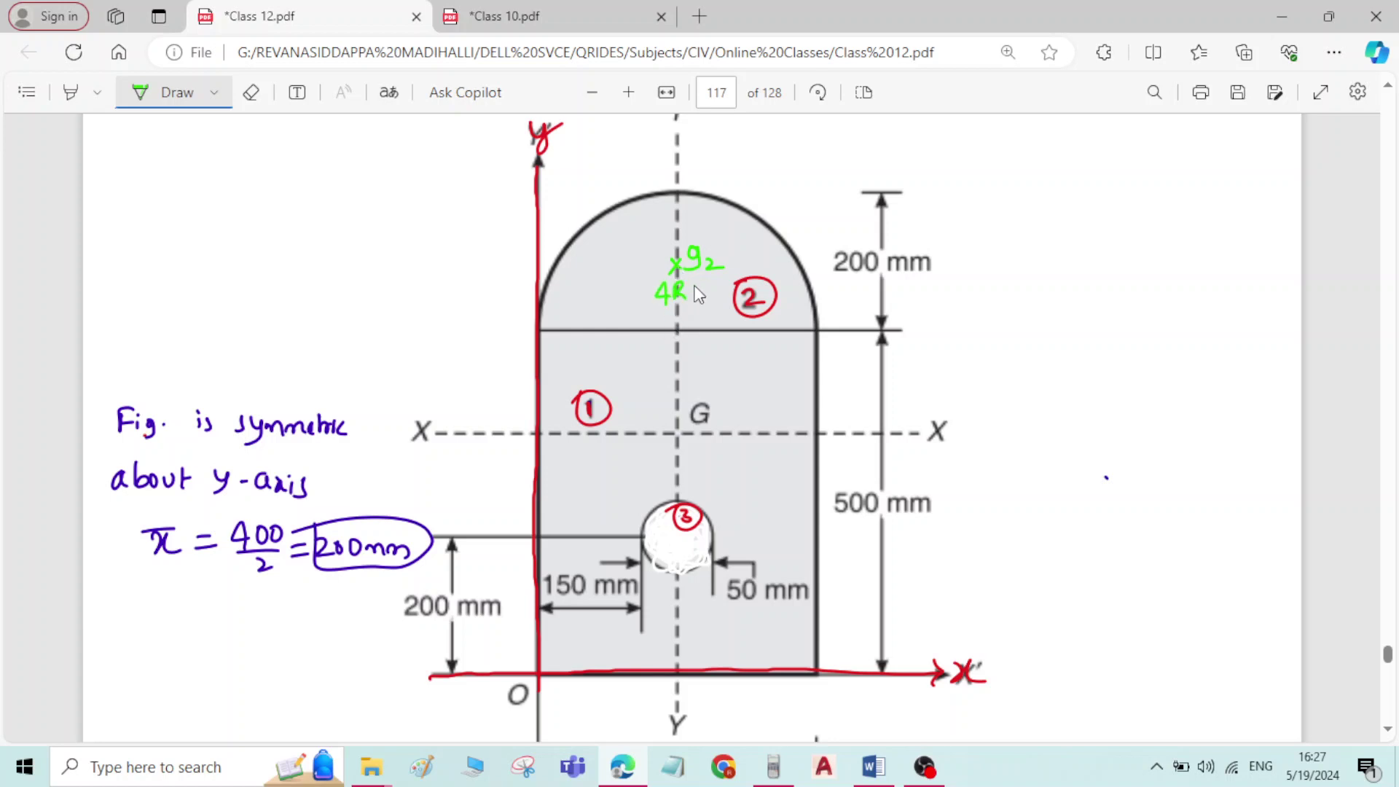
pyautogui.moveTo(701, 297); pyautogui.dragTo(714, 310)
pyautogui.moveTo(580, 256)
pyautogui.mouseDown()
pyautogui.moveTo(532, 264)
pyautogui.moveTo(579, 263)
pyautogui.mouseUp()
pyautogui.moveTo(605, 260); pyautogui.dragTo(671, 260)
pyautogui.moveTo(673, 537); pyautogui.dragTo(679, 540)
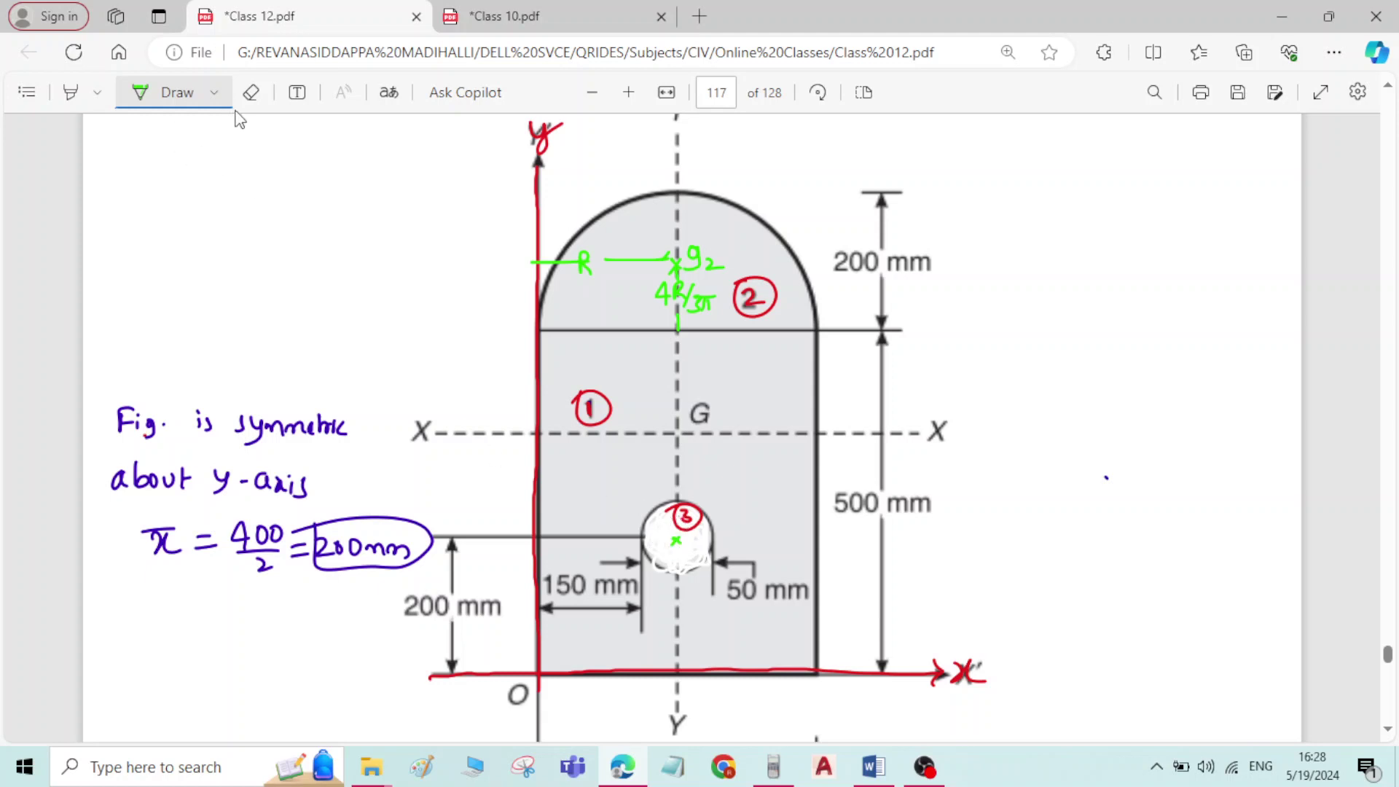
pyautogui.click(215, 95)
# With indigo ink, enter the rectangle as component 1 in the table's first row.
pyautogui.click(233, 175)
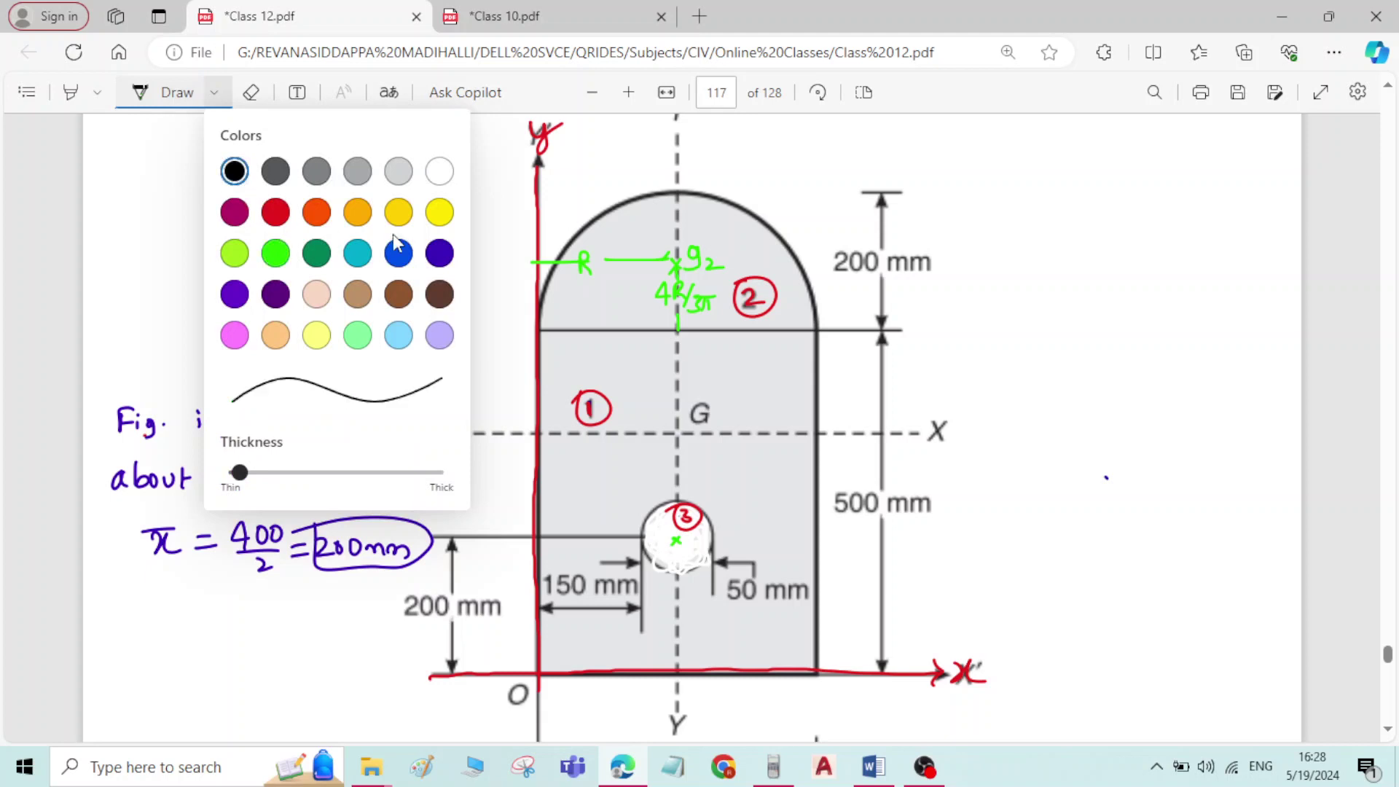
pyautogui.click(440, 252)
pyautogui.scroll(-3, 834, 362)
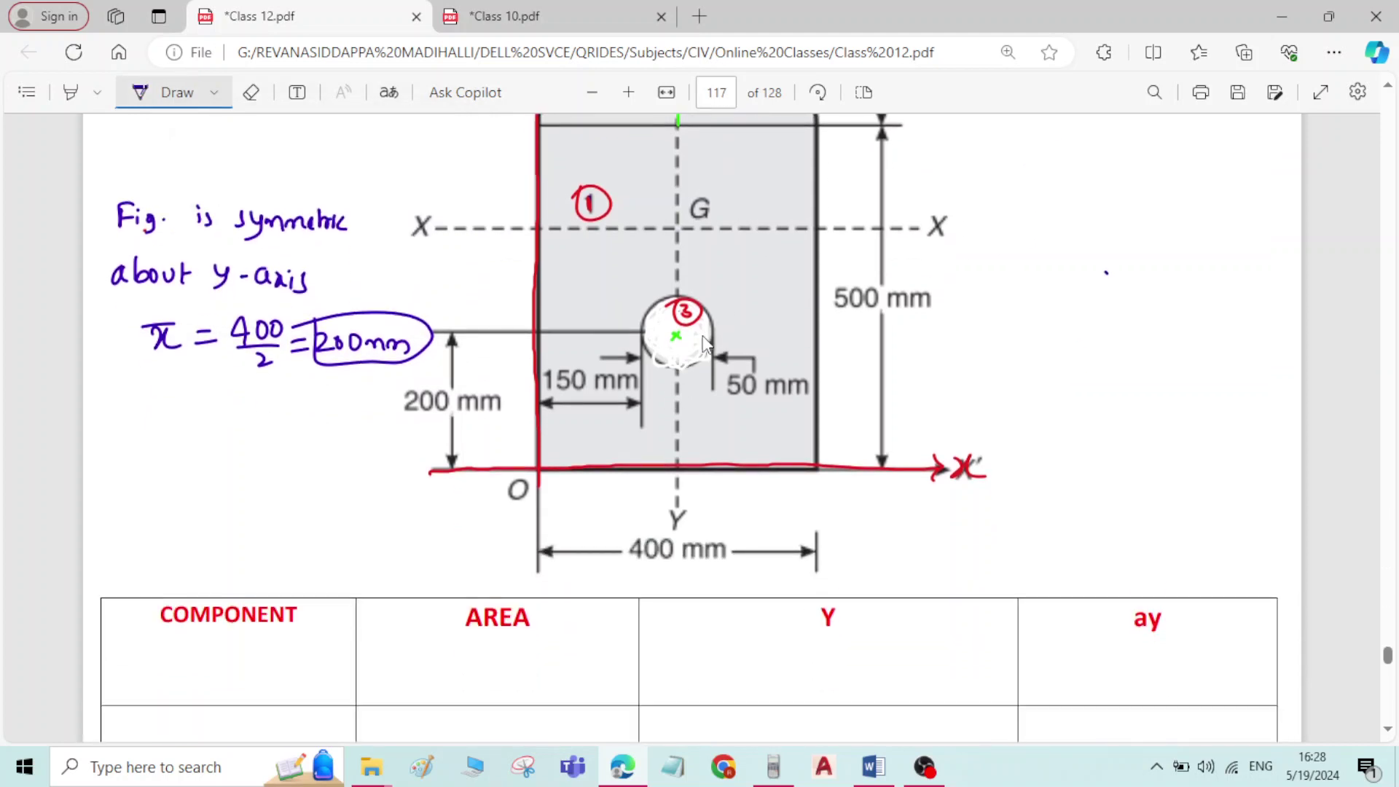
pyautogui.scroll(-4, 337, 506)
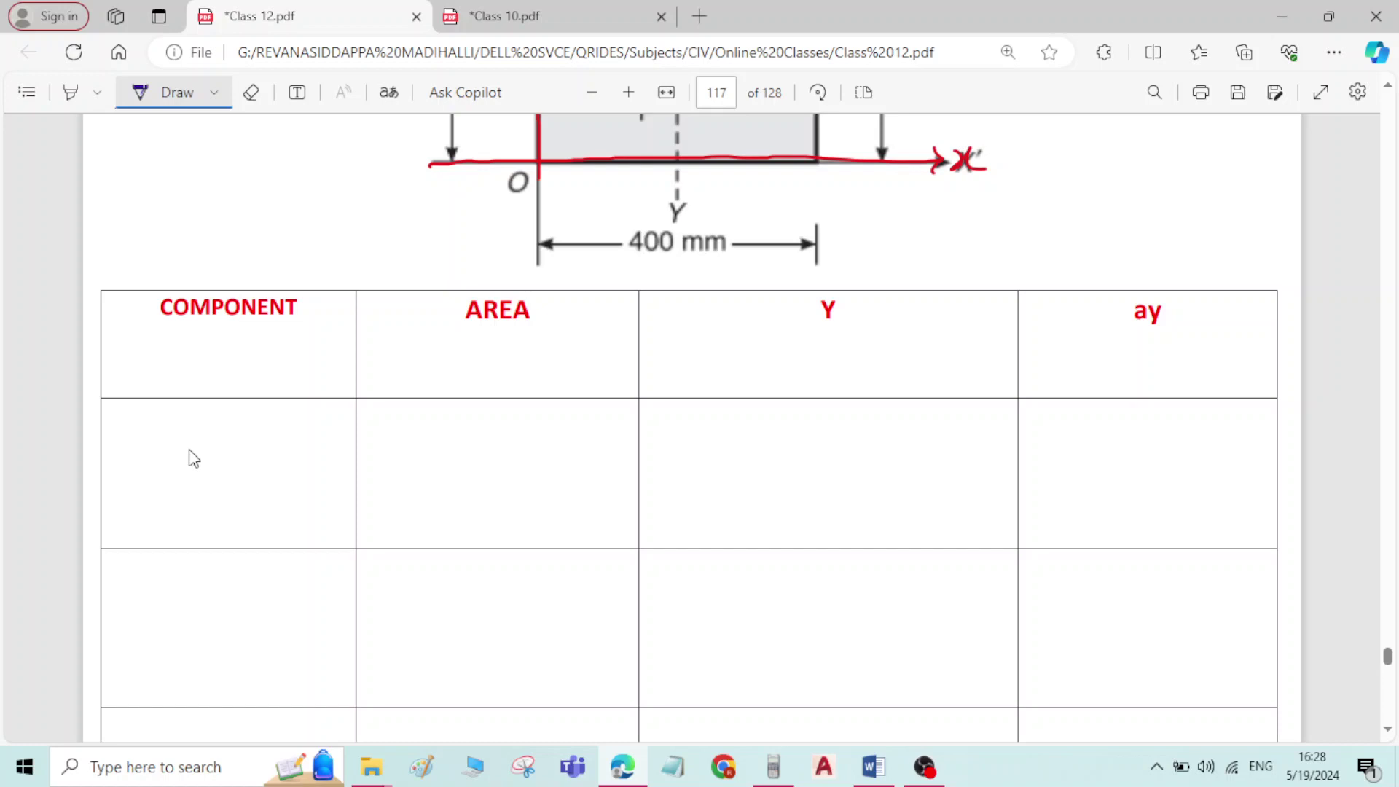
pyautogui.moveTo(172, 438)
pyautogui.mouseDown()
pyautogui.moveTo(204, 441)
pyautogui.moveTo(209, 462)
pyautogui.moveTo(176, 462)
pyautogui.moveTo(260, 434)
pyautogui.mouseUp()
pyautogui.moveTo(261, 442); pyautogui.dragTo(264, 460)
pyautogui.moveTo(389, 413)
pyautogui.mouseDown()
pyautogui.moveTo(387, 439)
pyautogui.moveTo(402, 434)
pyautogui.mouseUp()
# Write the rectangle's area as bd = 400×500 = 2000000.
pyautogui.moveTo(418, 430); pyautogui.dragTo(419, 440)
pyautogui.moveTo(437, 426); pyautogui.dragTo(452, 425)
pyautogui.moveTo(437, 436); pyautogui.dragTo(453, 435)
pyautogui.scroll(1, 628, 377)
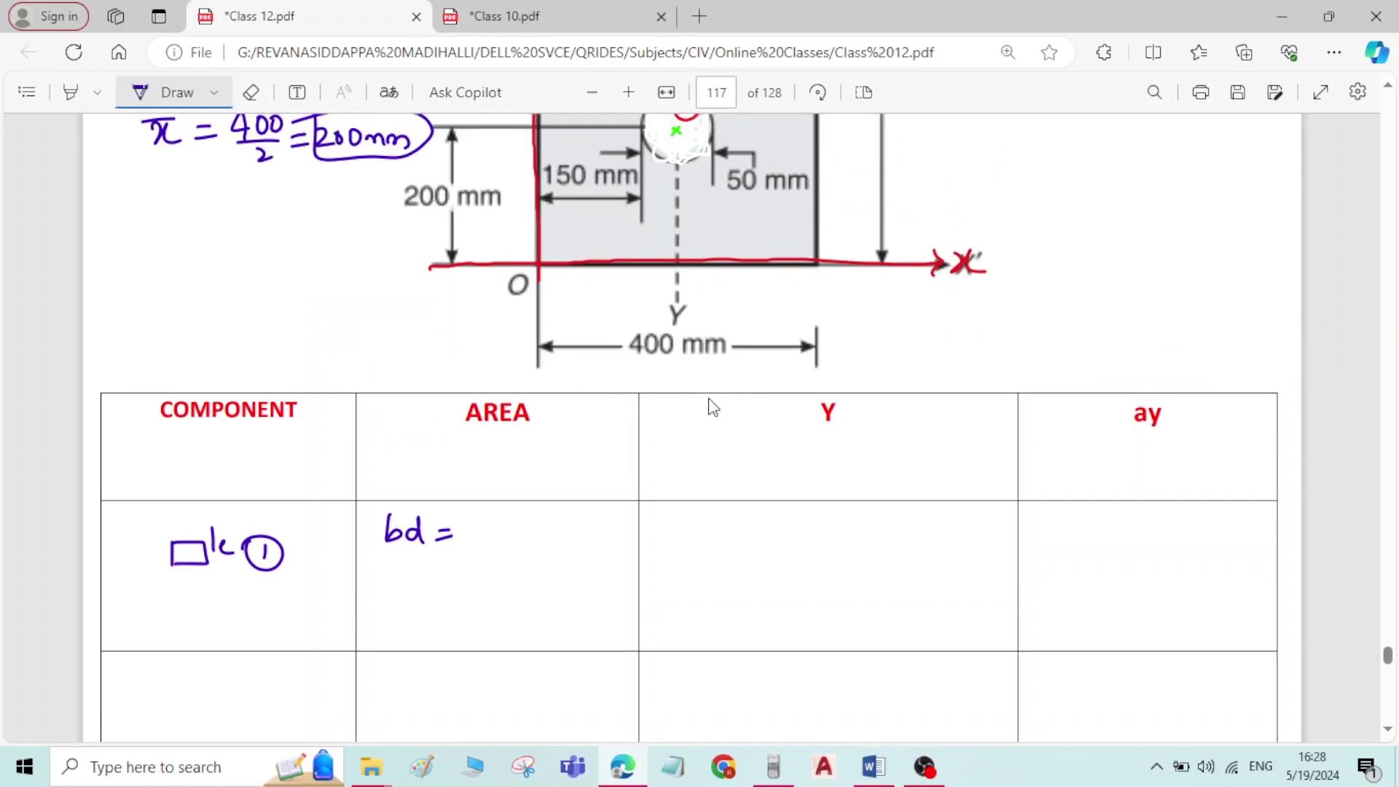
pyautogui.moveTo(484, 515)
pyautogui.mouseDown()
pyautogui.moveTo(487, 546)
pyautogui.moveTo(537, 546)
pyautogui.mouseUp()
pyautogui.moveTo(537, 529)
pyautogui.mouseDown()
pyautogui.moveTo(522, 545)
pyautogui.moveTo(567, 541)
pyautogui.moveTo(548, 552)
pyautogui.mouseUp()
pyautogui.scroll(5, 889, 477)
pyautogui.scroll(-5, 885, 587)
pyautogui.moveTo(557, 516); pyautogui.dragTo(581, 533)
pyautogui.moveTo(607, 531)
pyautogui.mouseDown()
pyautogui.moveTo(602, 545)
pyautogui.moveTo(607, 532)
pyautogui.mouseUp()
pyautogui.moveTo(423, 586); pyautogui.dragTo(441, 585)
pyautogui.moveTo(423, 595); pyautogui.dragTo(545, 587)
pyautogui.moveTo(557, 586)
pyautogui.mouseDown()
pyautogui.moveTo(558, 598)
pyautogui.moveTo(561, 586)
pyautogui.mouseUp()
pyautogui.moveTo(576, 586); pyautogui.dragTo(571, 592)
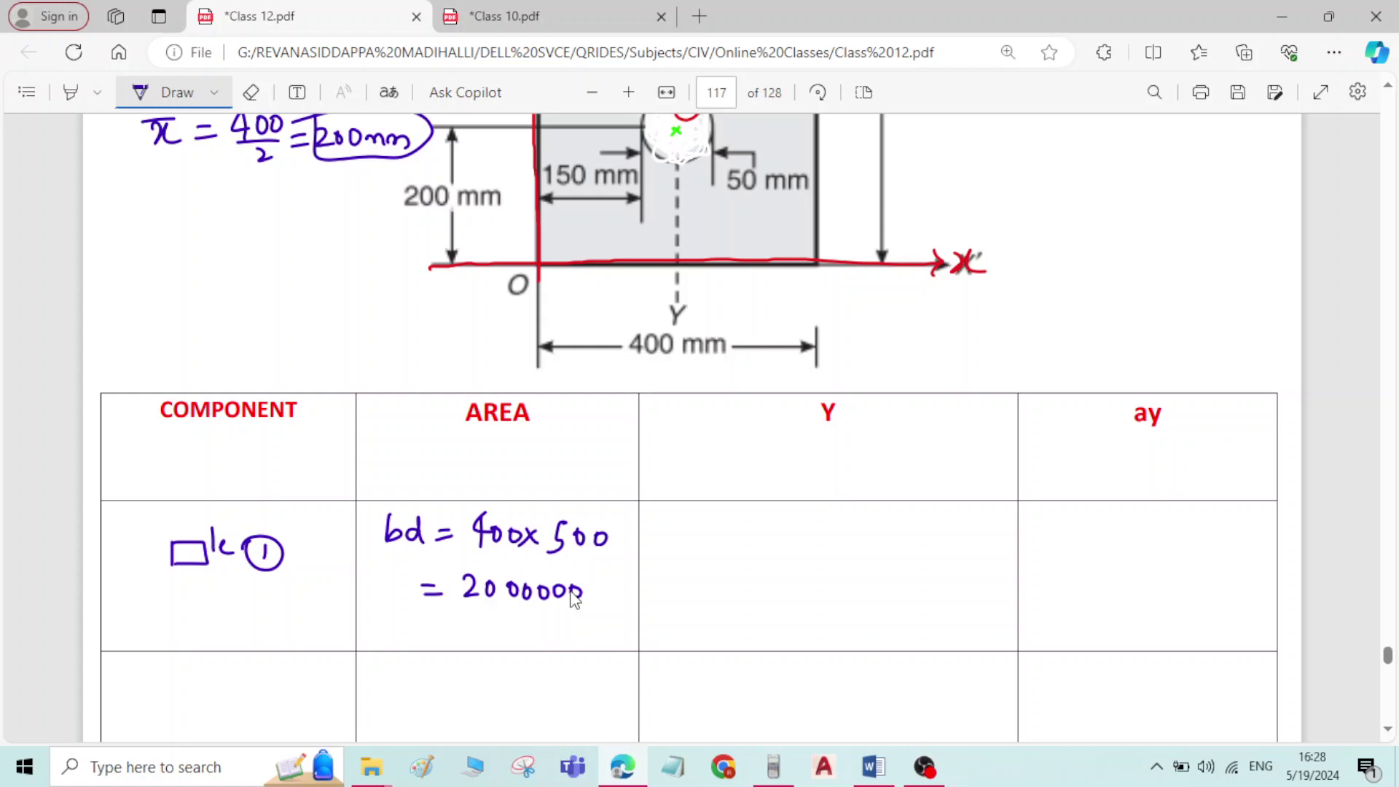
pyautogui.scroll(4, 771, 557)
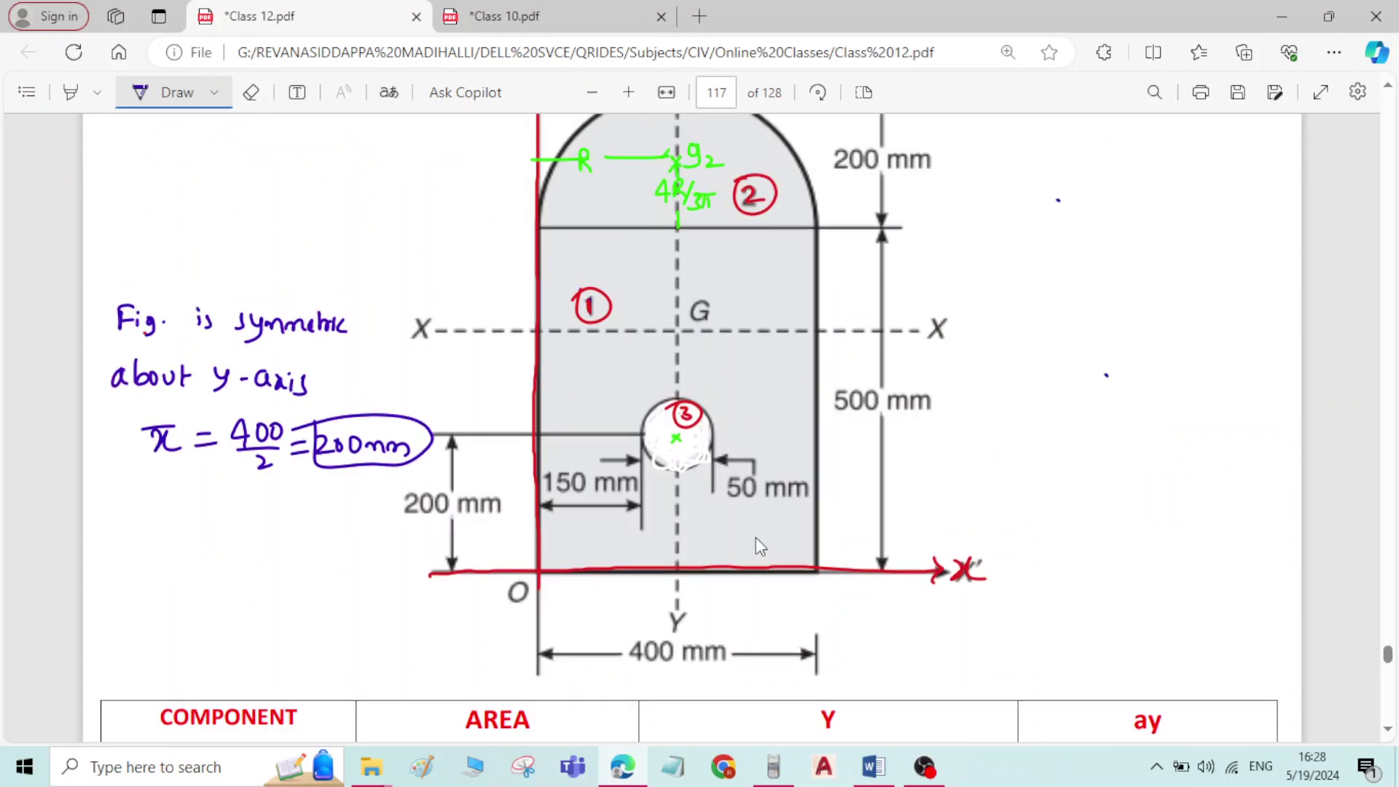
pyautogui.scroll(-2, 755, 536)
pyautogui.scroll(-3, 743, 547)
# Write the rectangle's Y as d/2 = 500/2 = 250.
pyautogui.moveTo(692, 412); pyautogui.dragTo(706, 451)
pyautogui.moveTo(685, 460)
pyautogui.mouseDown()
pyautogui.moveTo(704, 468)
pyautogui.moveTo(741, 446)
pyautogui.mouseUp()
pyautogui.moveTo(723, 456)
pyautogui.mouseDown()
pyautogui.moveTo(780, 429)
pyautogui.moveTo(763, 453)
pyautogui.moveTo(793, 438)
pyautogui.mouseUp()
pyautogui.moveTo(811, 436); pyautogui.dragTo(813, 458)
pyautogui.moveTo(781, 463); pyautogui.dragTo(802, 472)
pyautogui.moveTo(841, 447); pyautogui.dragTo(862, 447)
pyautogui.moveTo(840, 457)
pyautogui.mouseDown()
pyautogui.moveTo(880, 450)
pyautogui.moveTo(885, 433)
pyautogui.moveTo(907, 452)
pyautogui.moveTo(940, 440)
pyautogui.mouseUp()
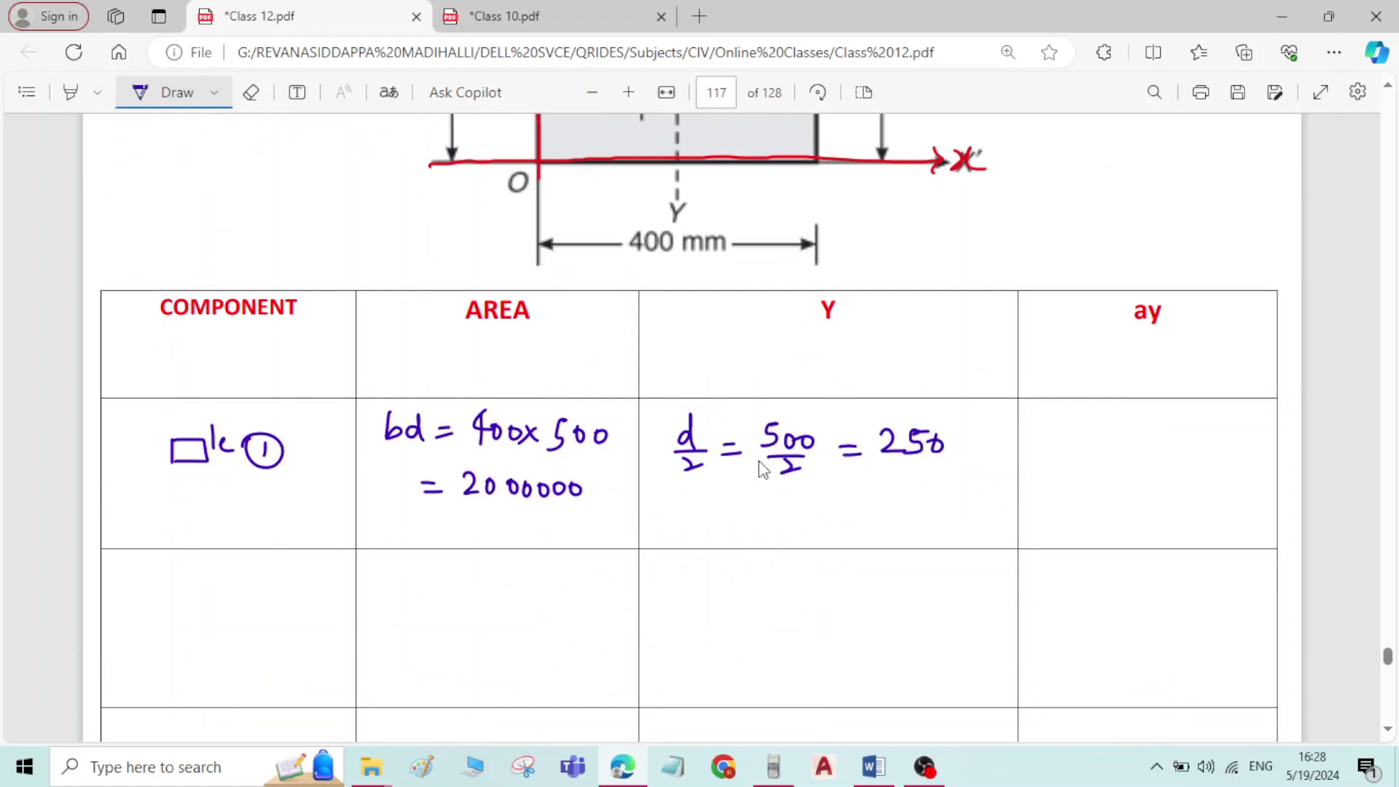
pyautogui.scroll(-3, 391, 485)
pyautogui.scroll(5, 264, 524)
pyautogui.scroll(3, 264, 524)
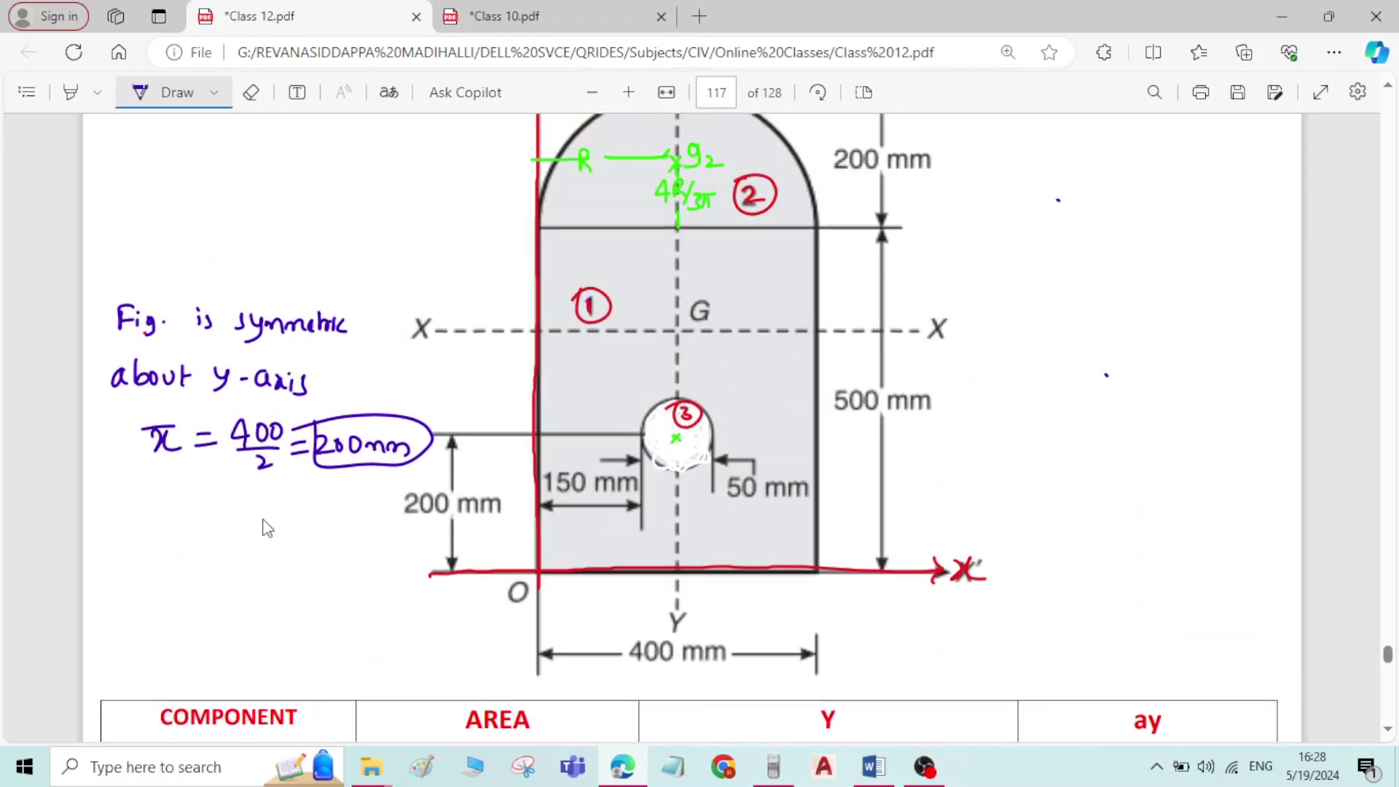
pyautogui.scroll(-9, 271, 525)
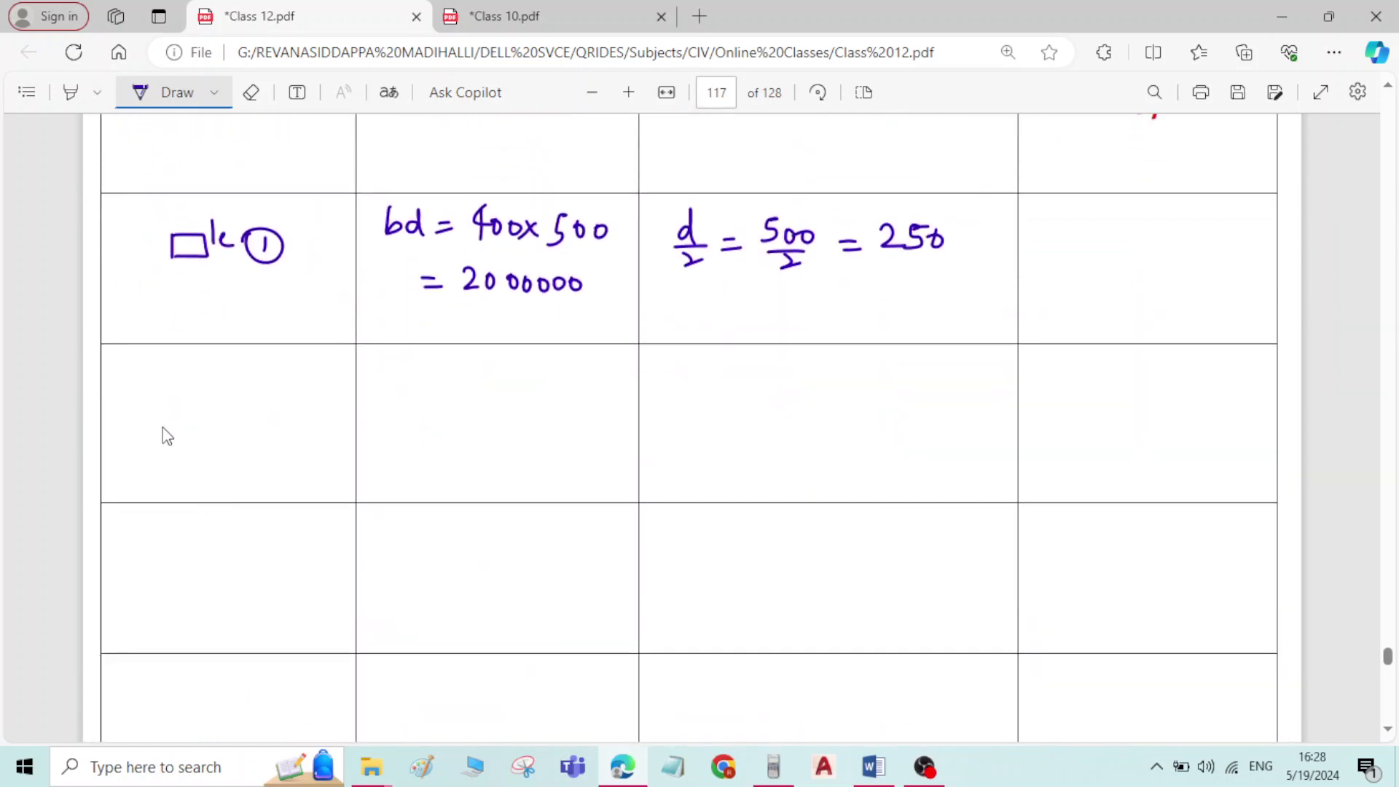
# Sketch a semicircle labelled circled 2 in row two and write πR²/2 = for its area.
pyautogui.moveTo(176, 442); pyautogui.dragTo(243, 427)
pyautogui.moveTo(267, 422)
pyautogui.mouseDown()
pyautogui.moveTo(298, 438)
pyautogui.moveTo(257, 414)
pyautogui.mouseUp()
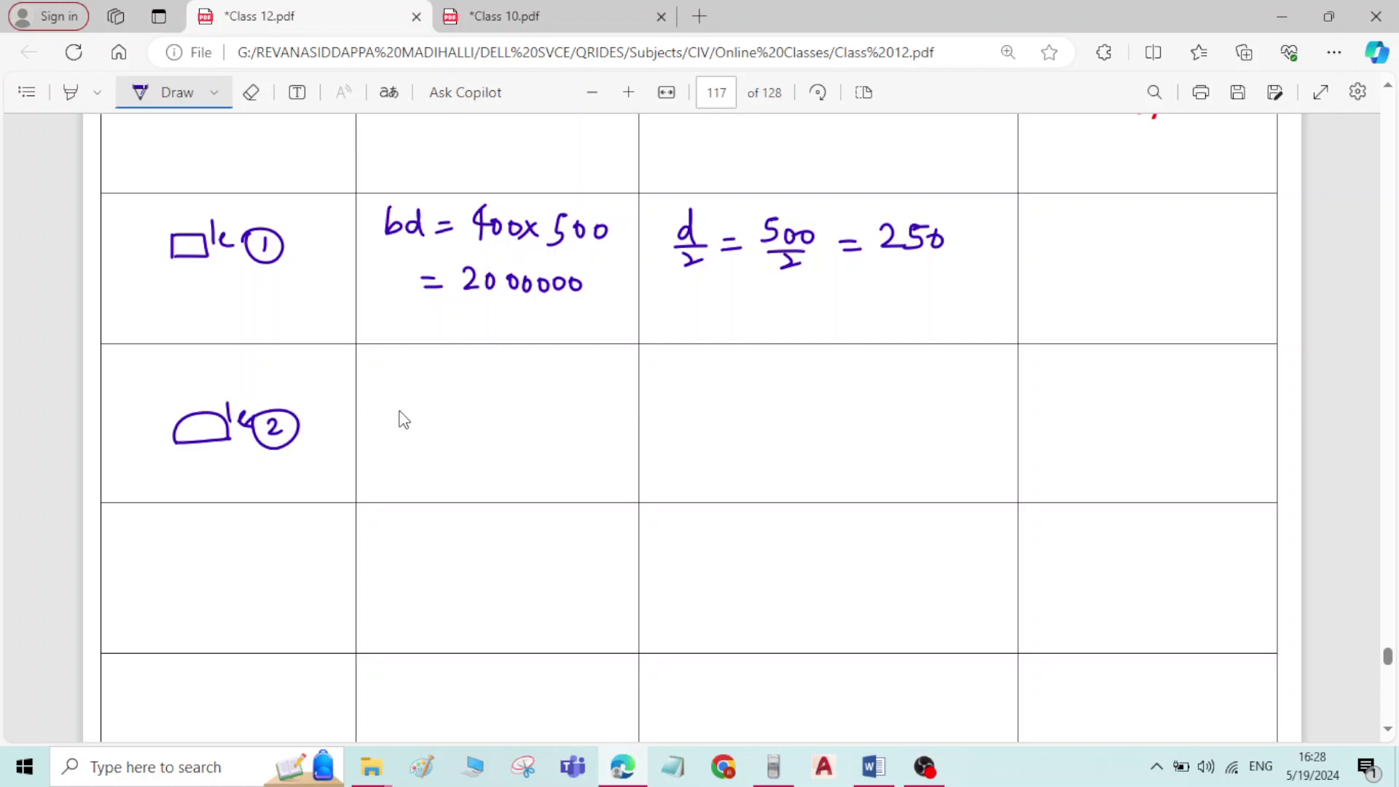
pyautogui.moveTo(389, 403)
pyautogui.mouseDown()
pyautogui.moveTo(423, 386)
pyautogui.moveTo(379, 423)
pyautogui.moveTo(460, 412)
pyautogui.mouseUp()
pyautogui.moveTo(444, 420); pyautogui.dragTo(510, 396)
# Continue the semicircle's area as π(200)²/2 = and begin its numeric result.
pyautogui.scroll(10, 477, 404)
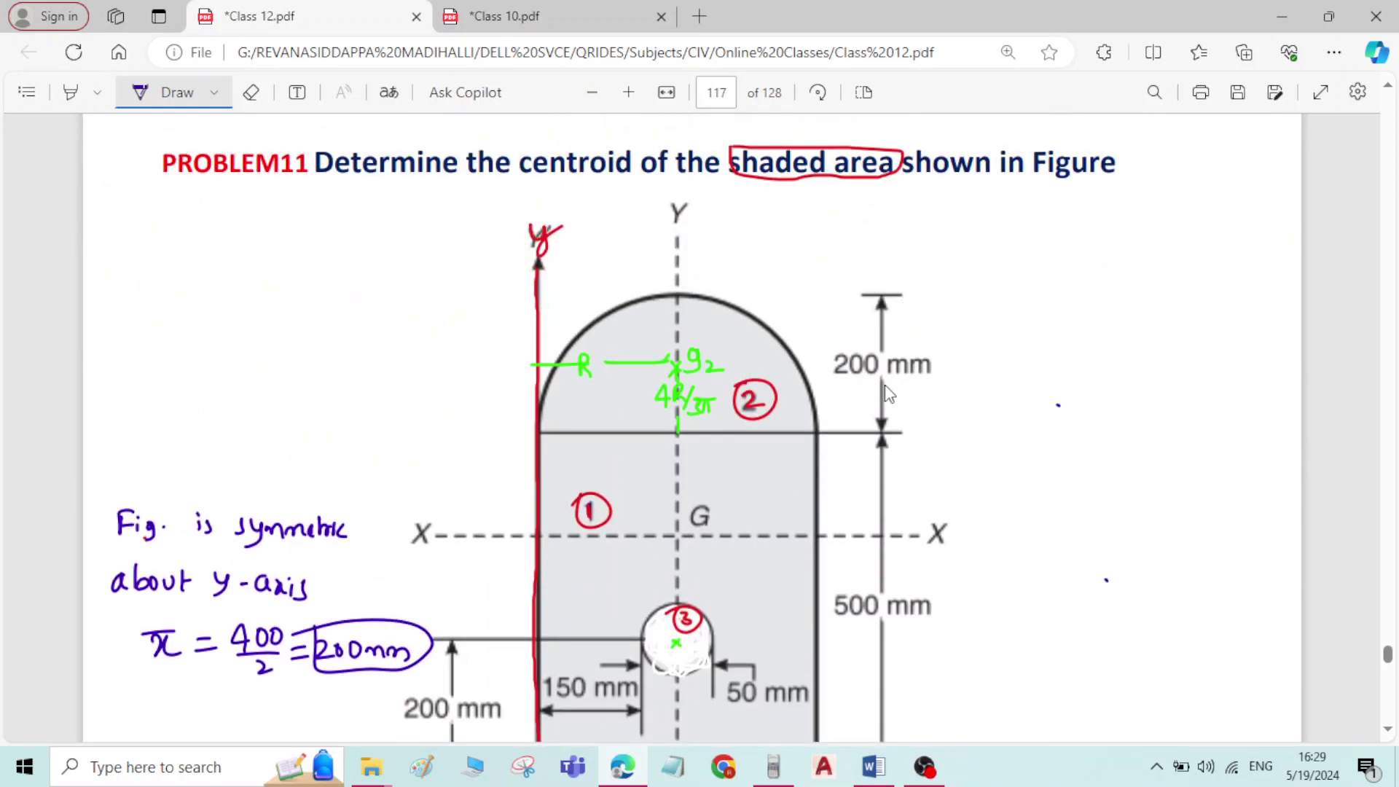
pyautogui.scroll(-10, 885, 387)
pyautogui.scroll(-1, 560, 413)
pyautogui.moveTo(527, 389)
pyautogui.mouseDown()
pyautogui.moveTo(522, 413)
pyautogui.moveTo(557, 410)
pyautogui.mouseUp()
pyautogui.moveTo(564, 392); pyautogui.dragTo(572, 409)
pyautogui.moveTo(580, 386)
pyautogui.mouseDown()
pyautogui.moveTo(588, 409)
pyautogui.moveTo(602, 392)
pyautogui.mouseUp()
pyautogui.moveTo(495, 420)
pyautogui.mouseDown()
pyautogui.moveTo(594, 418)
pyautogui.moveTo(560, 447)
pyautogui.mouseUp()
pyautogui.moveTo(448, 462); pyautogui.dragTo(481, 462)
pyautogui.moveTo(450, 473); pyautogui.dragTo(487, 471)
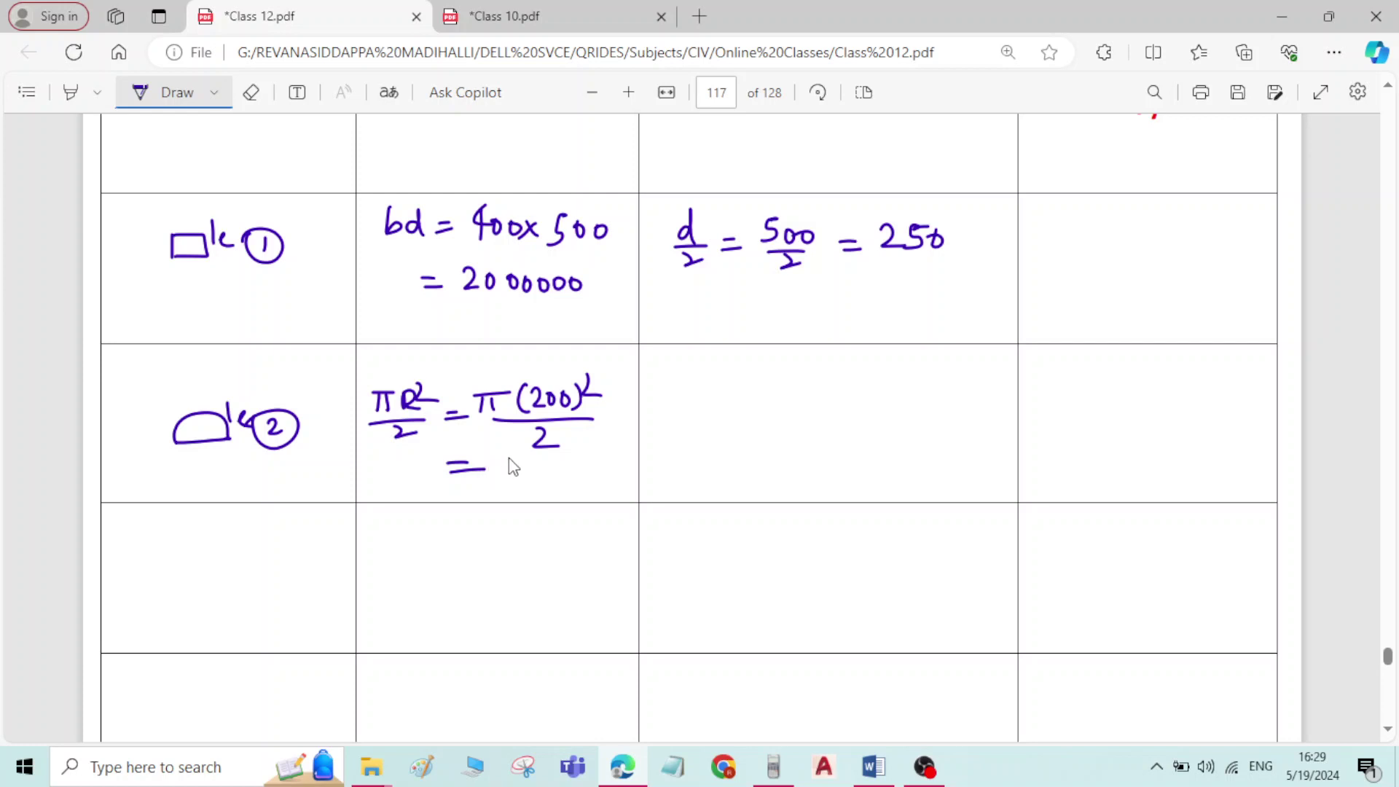
pyautogui.moveTo(510, 455)
pyautogui.mouseDown()
pyautogui.moveTo(501, 467)
pyautogui.moveTo(534, 475)
pyautogui.moveTo(548, 459)
pyautogui.moveTo(560, 478)
pyautogui.moveTo(600, 479)
pyautogui.moveTo(605, 464)
pyautogui.mouseUp()
# Finish the area as 62831.853 and draw blue height lines from g2 to the x-axis.
pyautogui.moveTo(613, 461)
pyautogui.mouseDown()
pyautogui.moveTo(612, 482)
pyautogui.moveTo(628, 471)
pyautogui.mouseUp()
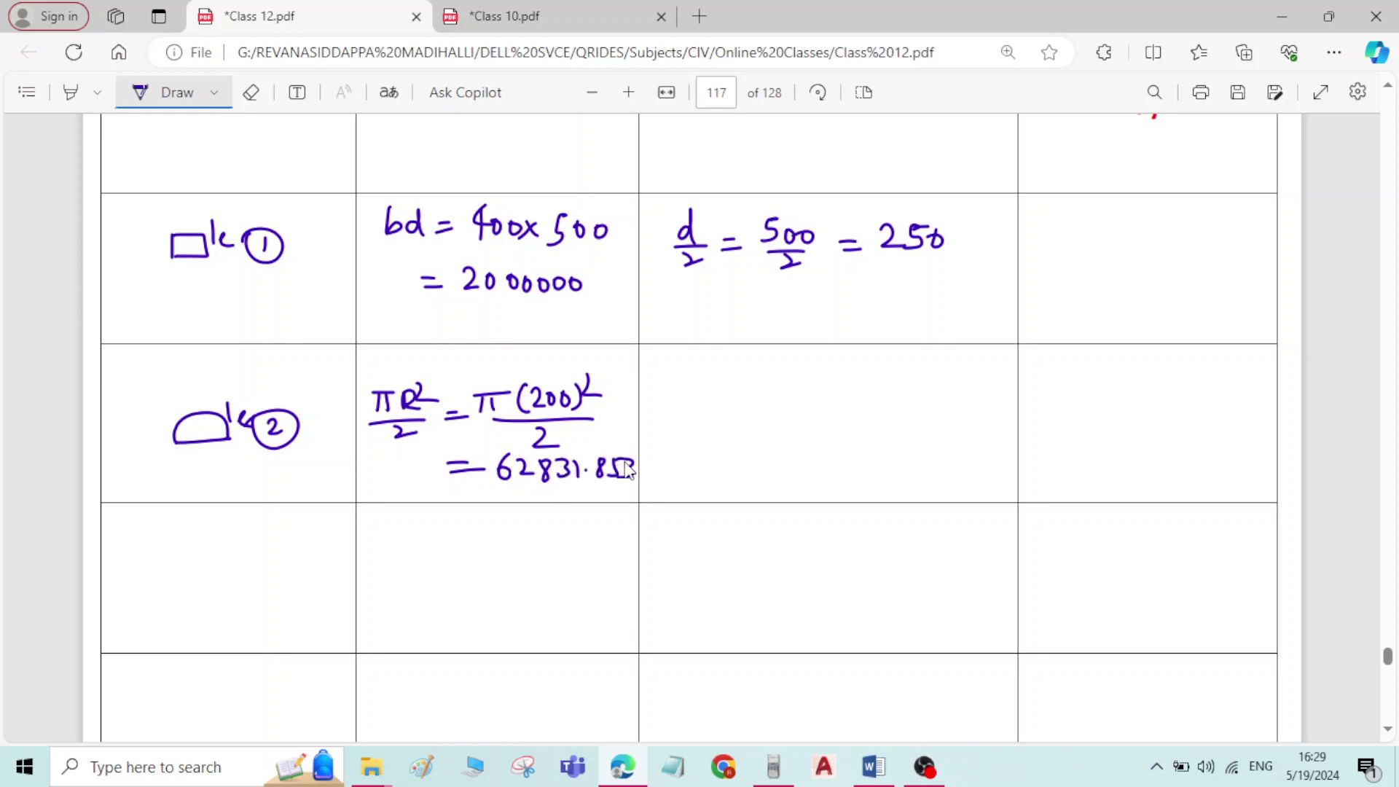
pyautogui.scroll(10, 713, 442)
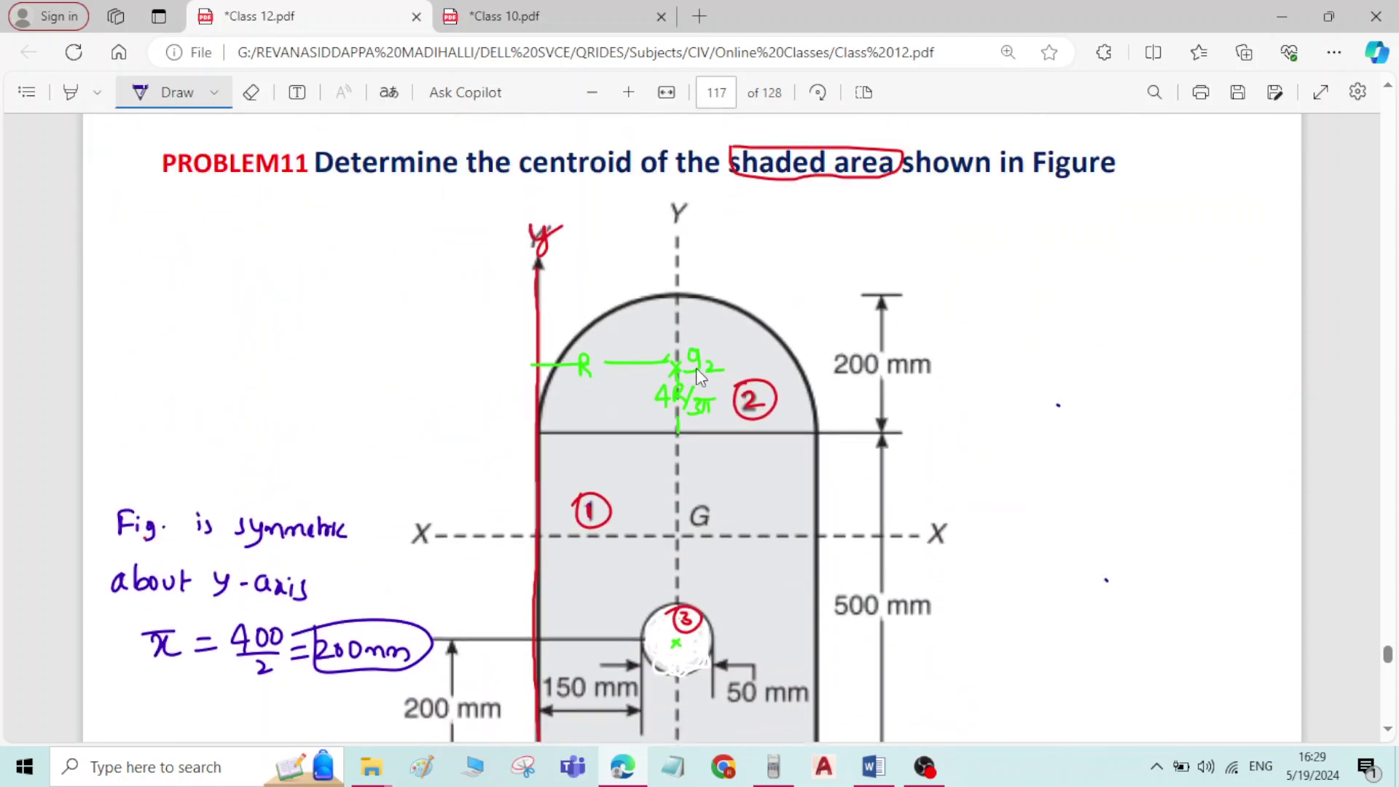
pyautogui.scroll(-4, 672, 386)
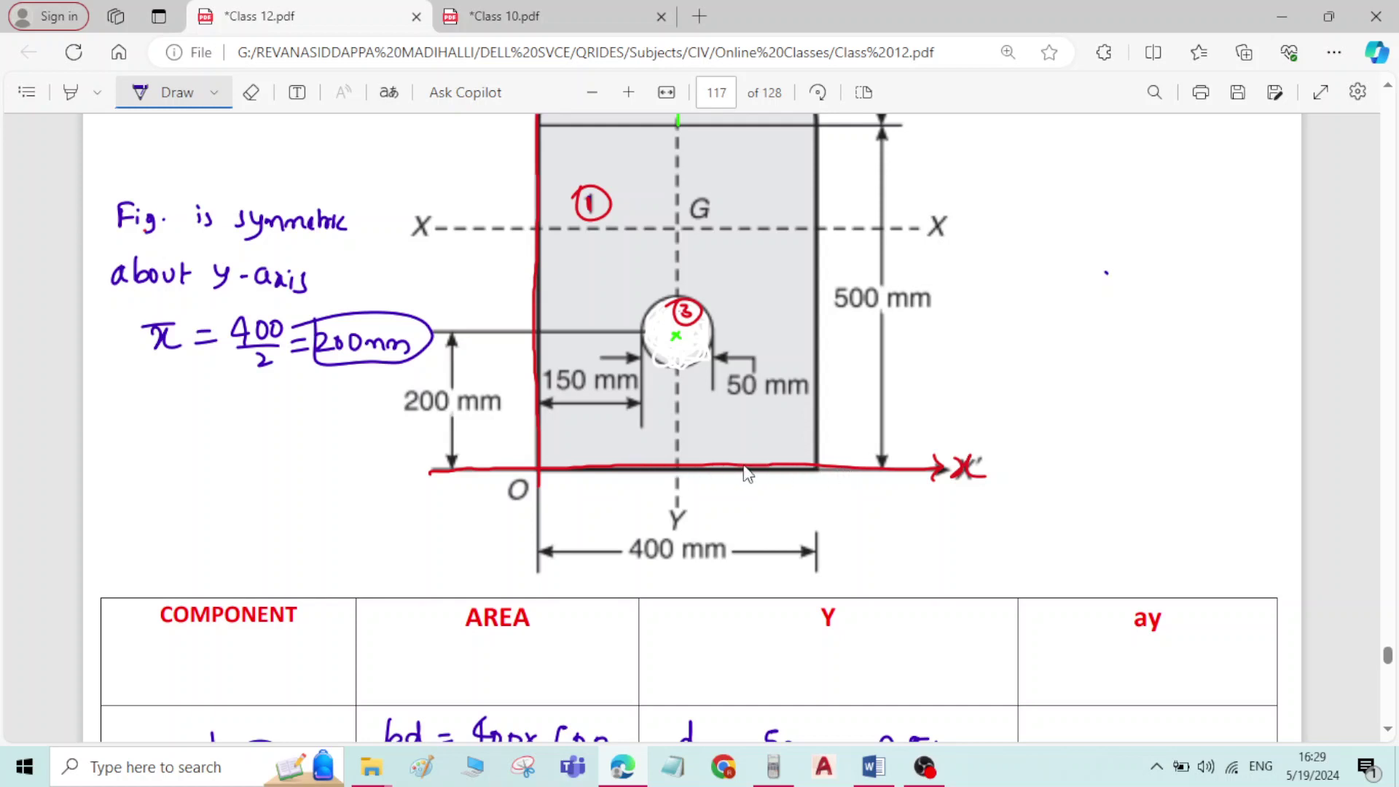
pyautogui.scroll(3, 793, 289)
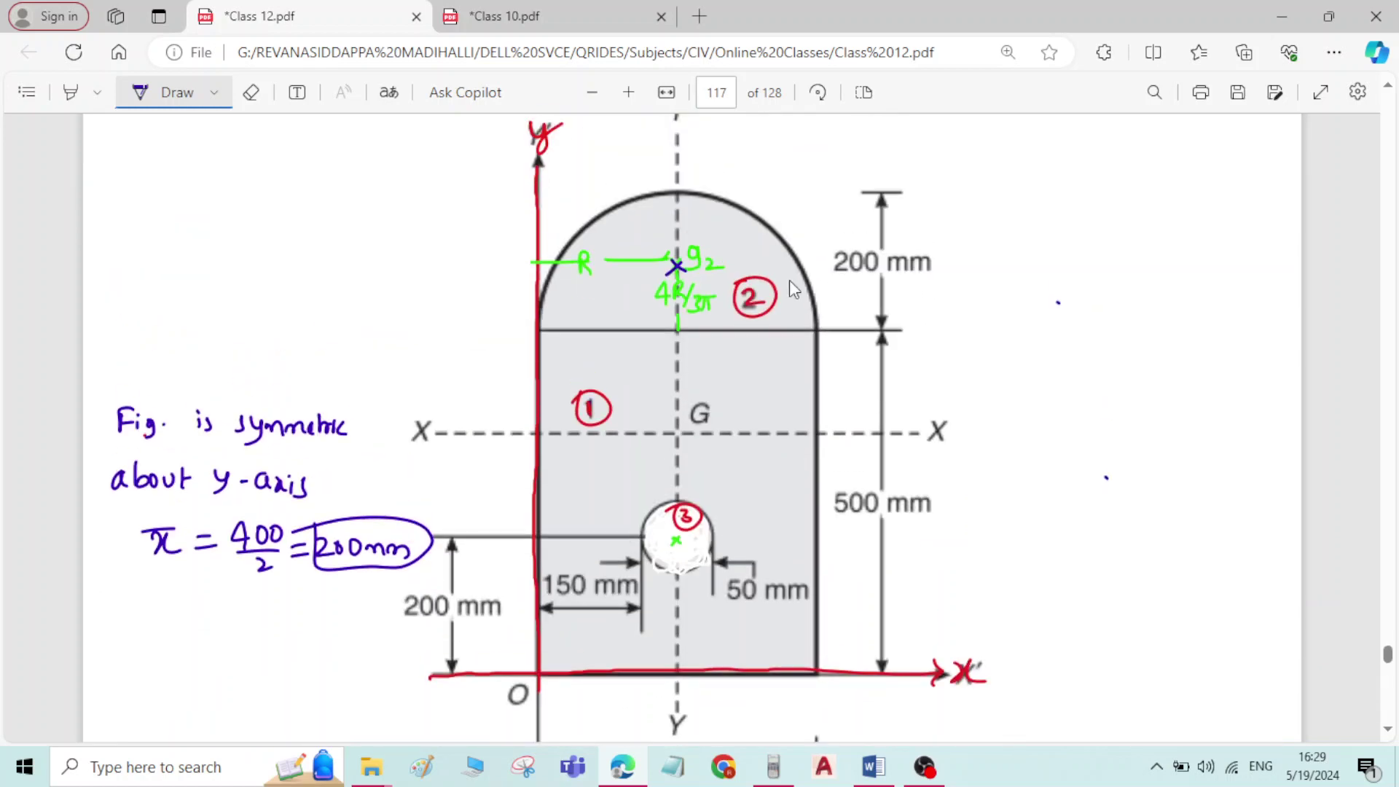
pyautogui.moveTo(688, 269)
pyautogui.mouseDown()
pyautogui.moveTo(1038, 258)
pyautogui.moveTo(985, 321)
pyautogui.moveTo(987, 667)
pyautogui.moveTo(997, 659)
pyautogui.mouseUp()
pyautogui.moveTo(984, 261); pyautogui.dragTo(967, 271)
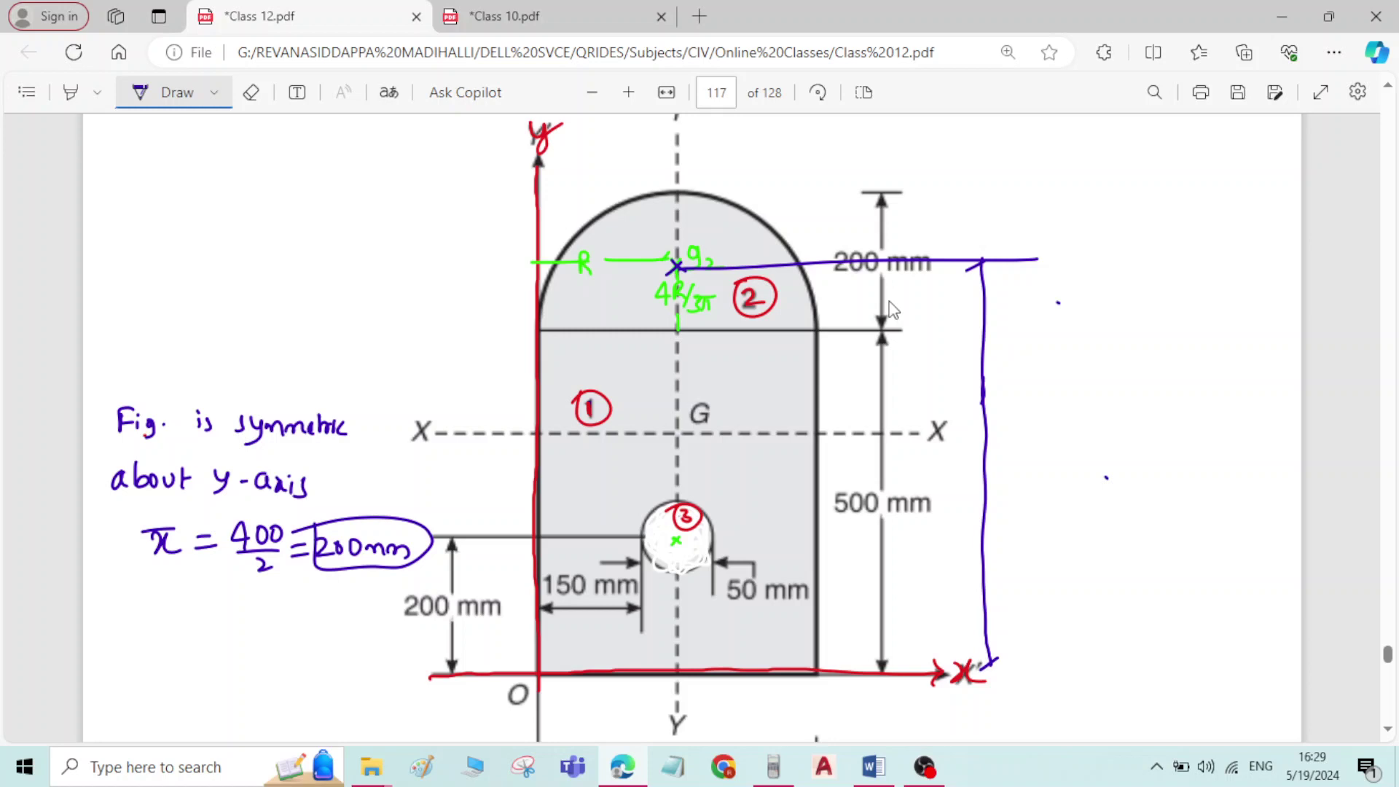
pyautogui.moveTo(883, 337); pyautogui.dragTo(883, 465)
pyautogui.moveTo(880, 533); pyautogui.dragTo(880, 649)
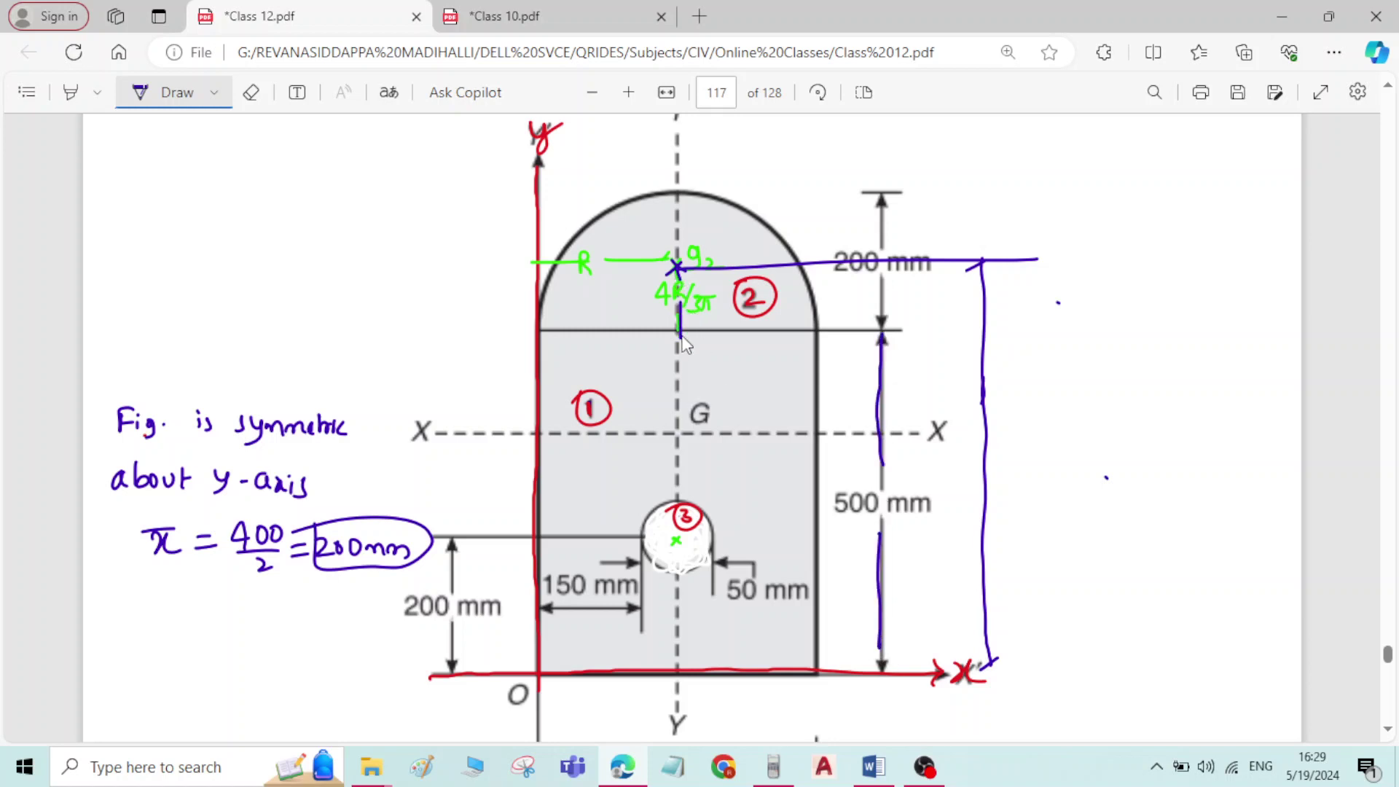
pyautogui.scroll(-10, 686, 343)
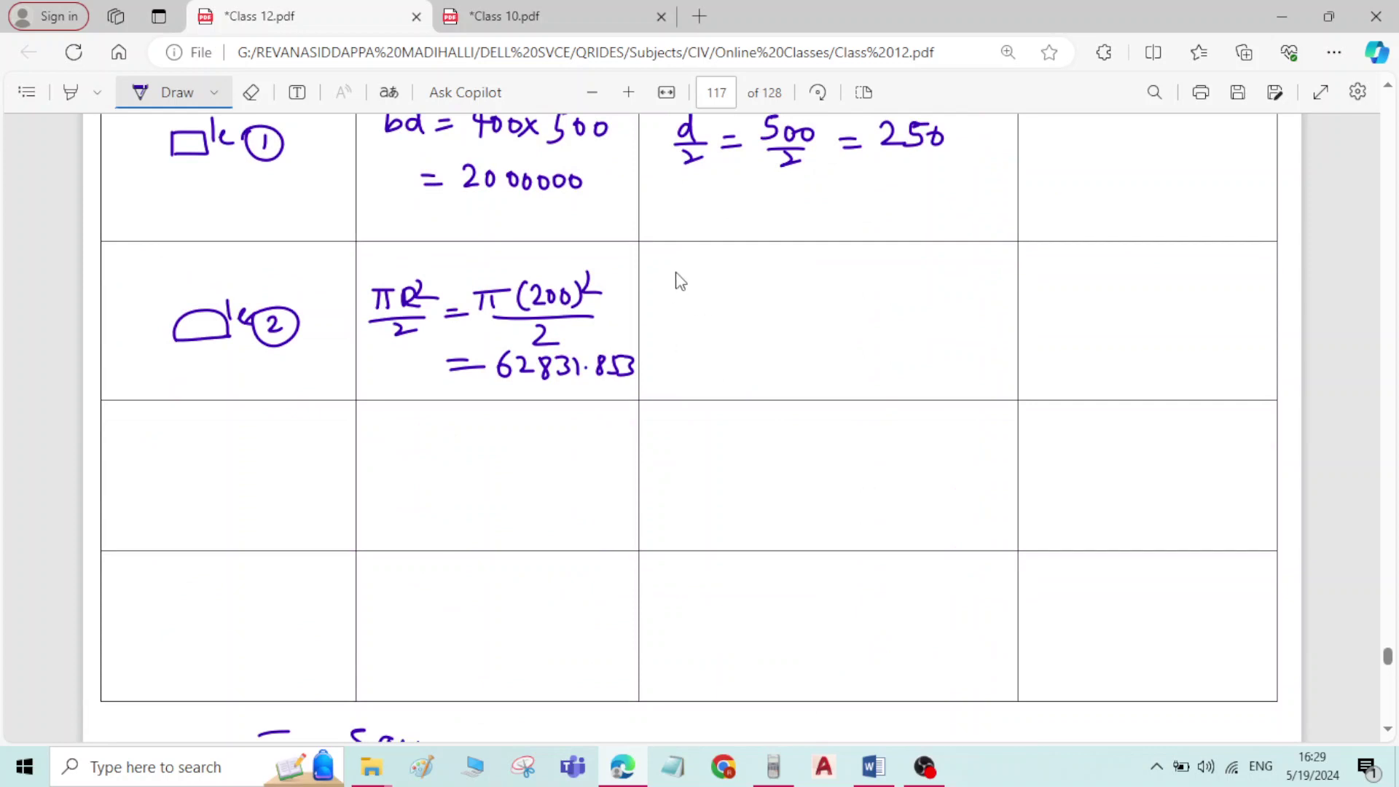
# Write 500 + 4R/3π = in the semicircle's Y cell.
pyautogui.moveTo(672, 269)
pyautogui.mouseDown()
pyautogui.moveTo(668, 289)
pyautogui.moveTo(691, 273)
pyautogui.moveTo(731, 283)
pyautogui.mouseUp()
pyautogui.moveTo(722, 274)
pyautogui.mouseDown()
pyautogui.moveTo(747, 288)
pyautogui.moveTo(741, 300)
pyautogui.moveTo(752, 290)
pyautogui.moveTo(731, 326)
pyautogui.mouseUp()
pyautogui.moveTo(750, 310)
pyautogui.mouseDown()
pyautogui.moveTo(752, 326)
pyautogui.moveTo(765, 310)
pyautogui.mouseUp()
pyautogui.moveTo(759, 313)
pyautogui.mouseDown()
pyautogui.moveTo(760, 326)
pyautogui.moveTo(792, 299)
pyautogui.mouseUp()
pyautogui.moveTo(775, 307); pyautogui.dragTo(825, 275)
pyautogui.moveTo(813, 277)
pyautogui.mouseDown()
pyautogui.moveTo(821, 292)
pyautogui.moveTo(829, 279)
pyautogui.mouseUp()
# Evaluate Y as 500 + 4(200)/3π = 584.88 and start row 3 with circle component 3.
pyautogui.moveTo(844, 279); pyautogui.dragTo(844, 280)
pyautogui.moveTo(854, 284)
pyautogui.mouseDown()
pyautogui.moveTo(898, 295)
pyautogui.moveTo(935, 277)
pyautogui.mouseUp()
pyautogui.moveTo(942, 269); pyautogui.dragTo(924, 307)
pyautogui.moveTo(907, 309); pyautogui.dragTo(920, 322)
pyautogui.moveTo(784, 366); pyautogui.dragTo(802, 373)
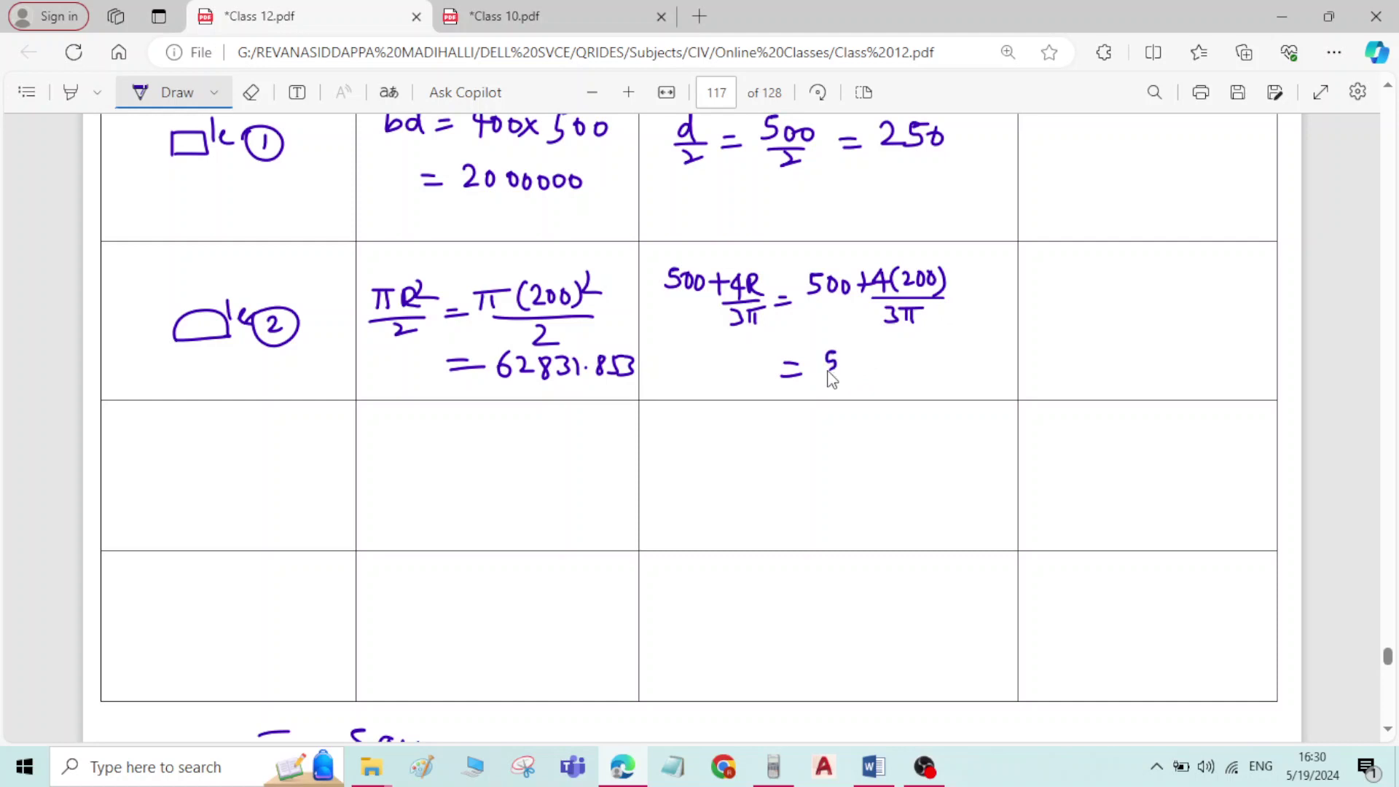
pyautogui.moveTo(854, 354)
pyautogui.mouseDown()
pyautogui.moveTo(877, 373)
pyautogui.moveTo(920, 351)
pyautogui.mouseUp()
pyautogui.click(889, 367)
pyautogui.moveTo(205, 446); pyautogui.dragTo(247, 452)
pyautogui.moveTo(264, 439)
pyautogui.mouseDown()
pyautogui.moveTo(296, 472)
pyautogui.moveTo(305, 443)
pyautogui.mouseUp()
# Switch the pen colour to red and back to indigo, then add a stroke to the table.
pyautogui.scroll(10, 299, 461)
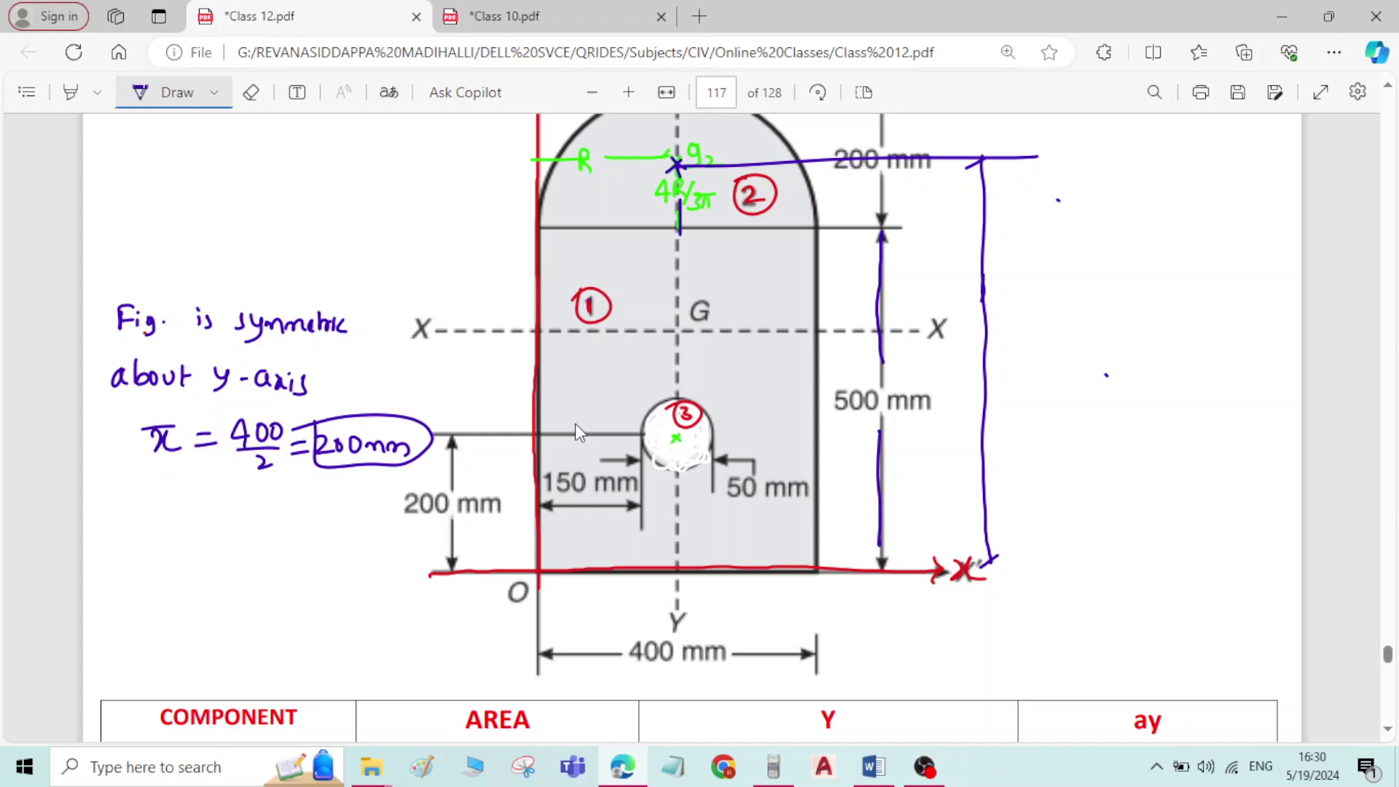
pyautogui.scroll(2, 575, 423)
pyautogui.click(214, 92)
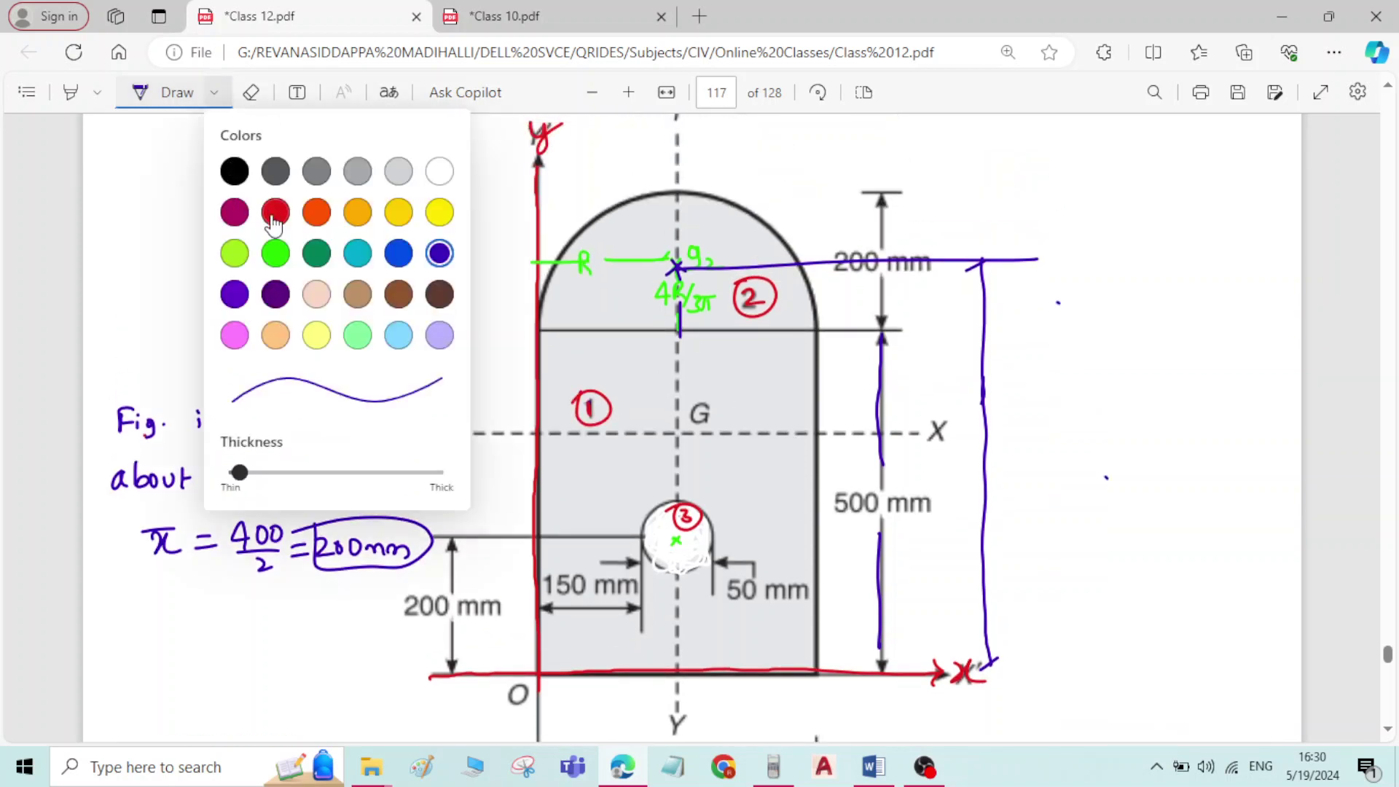
pyautogui.click(274, 213)
pyautogui.scroll(-10, 408, 510)
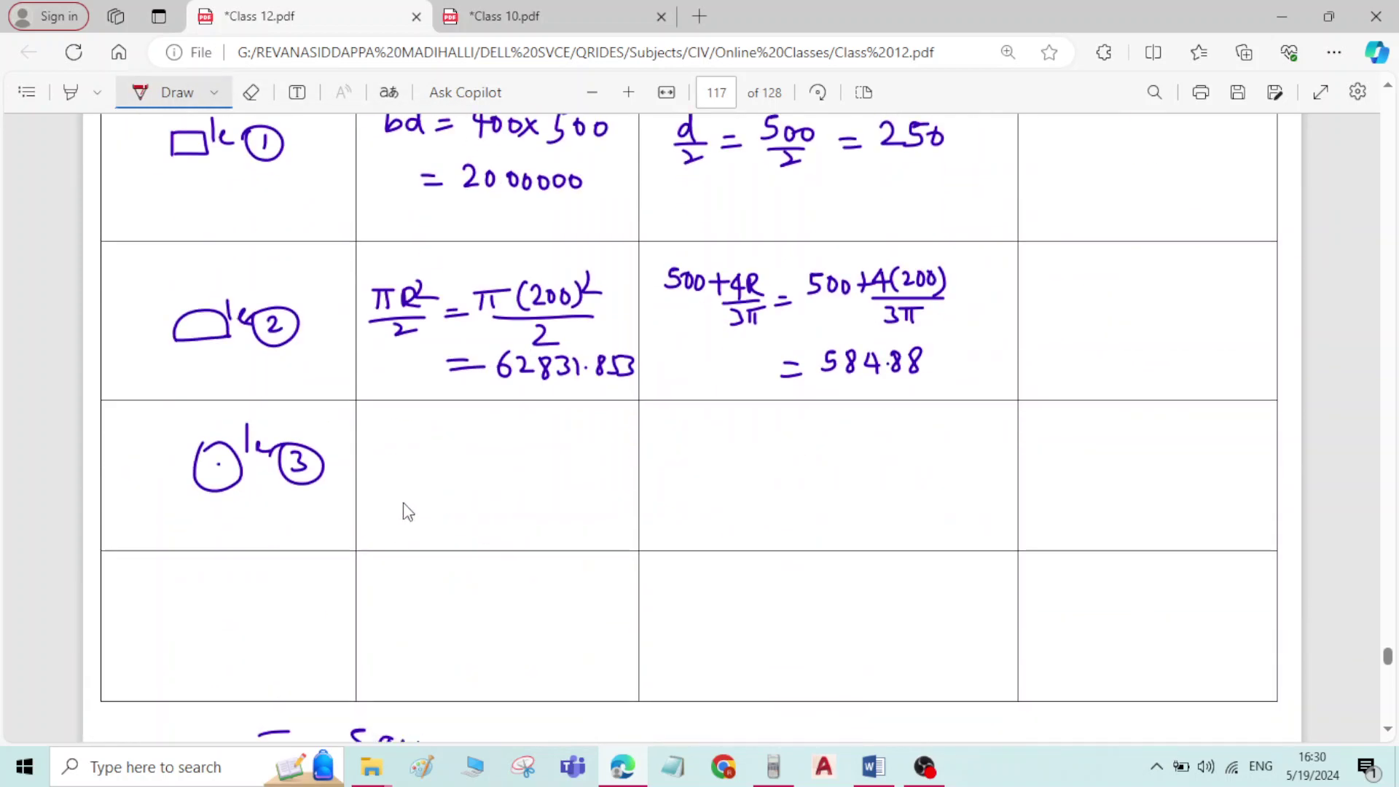
pyautogui.click(214, 93)
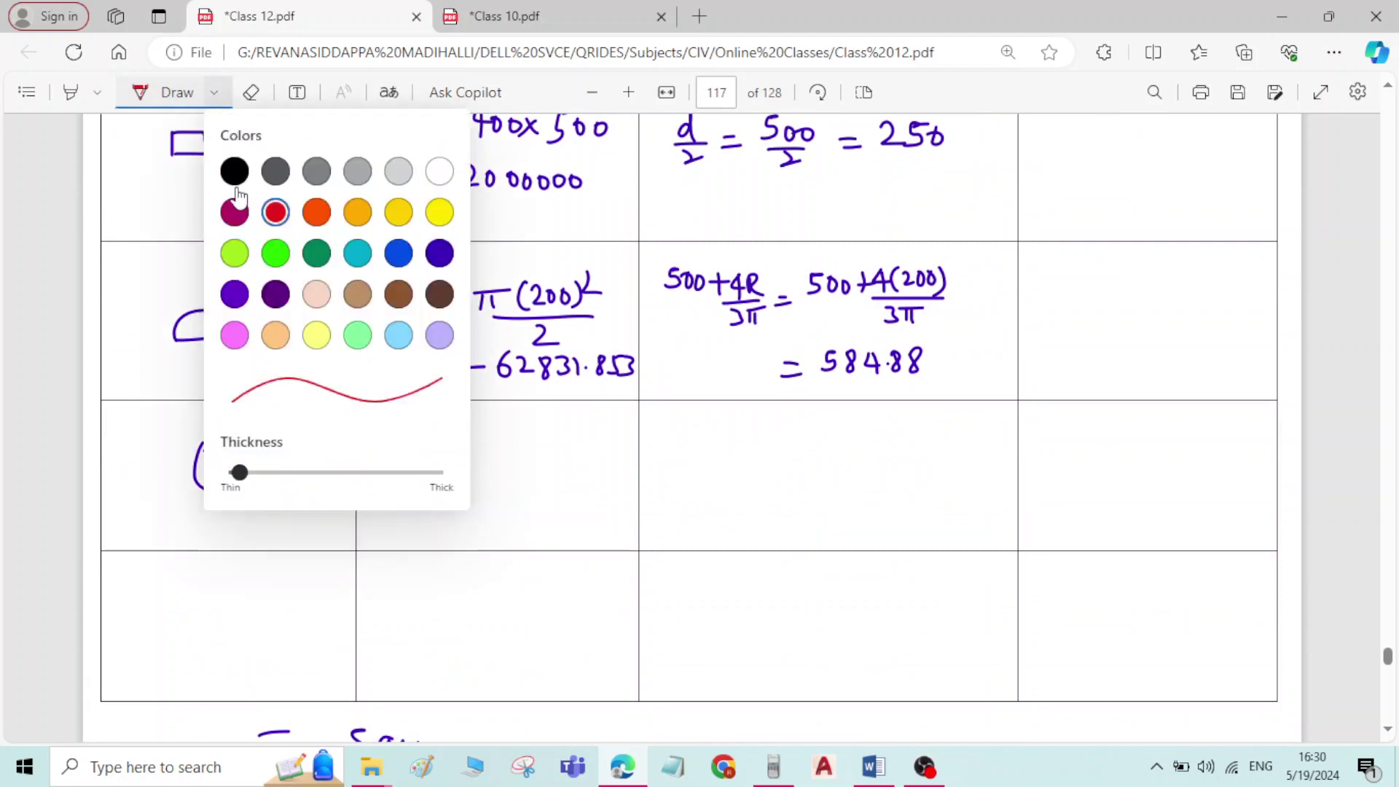
pyautogui.click(311, 538)
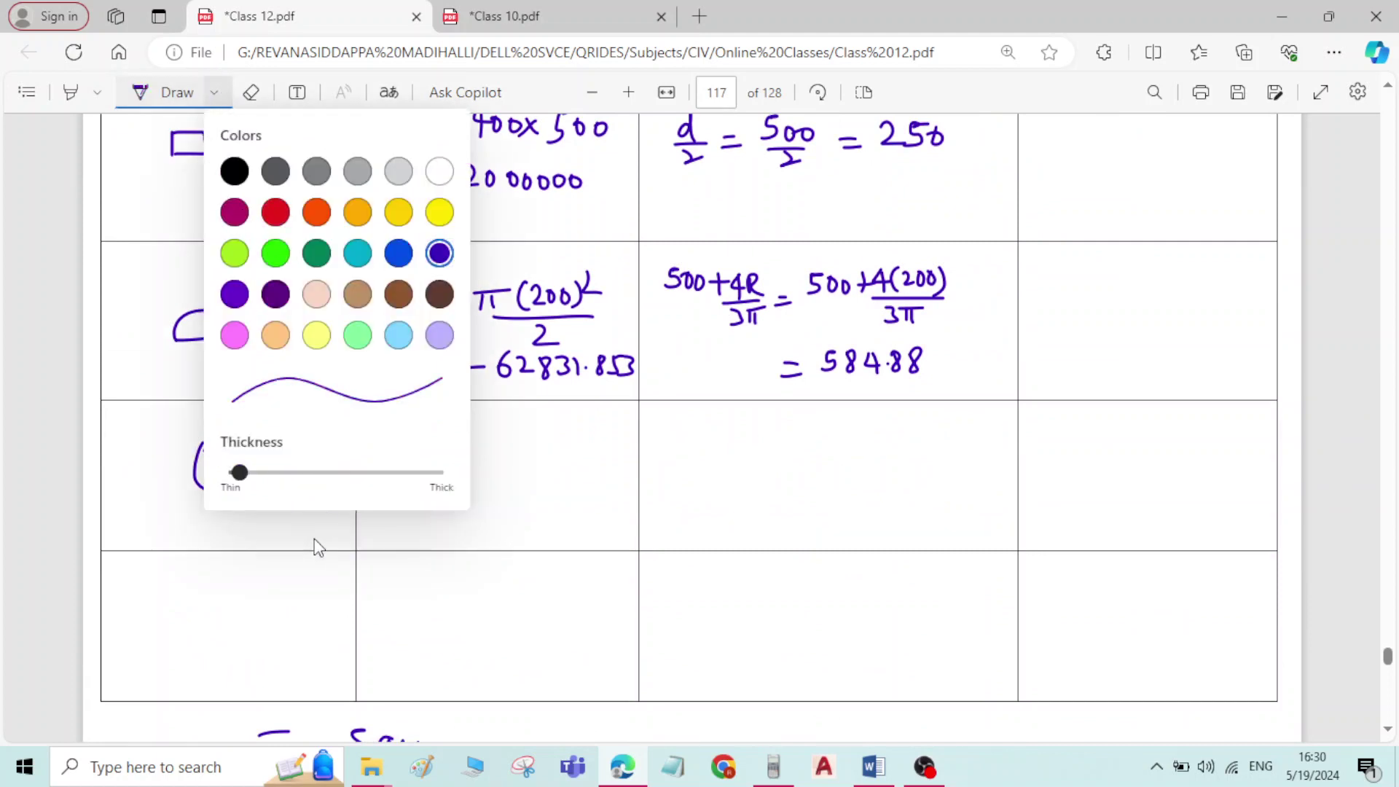
pyautogui.moveTo(375, 457)
pyautogui.mouseDown()
pyautogui.moveTo(410, 464)
pyautogui.moveTo(414, 441)
pyautogui.moveTo(433, 461)
pyautogui.moveTo(453, 452)
pyautogui.mouseUp()
# Mark the hole's radius on the figure and write −πR² = −π(25)² in row 3.
pyautogui.scroll(10, 438, 474)
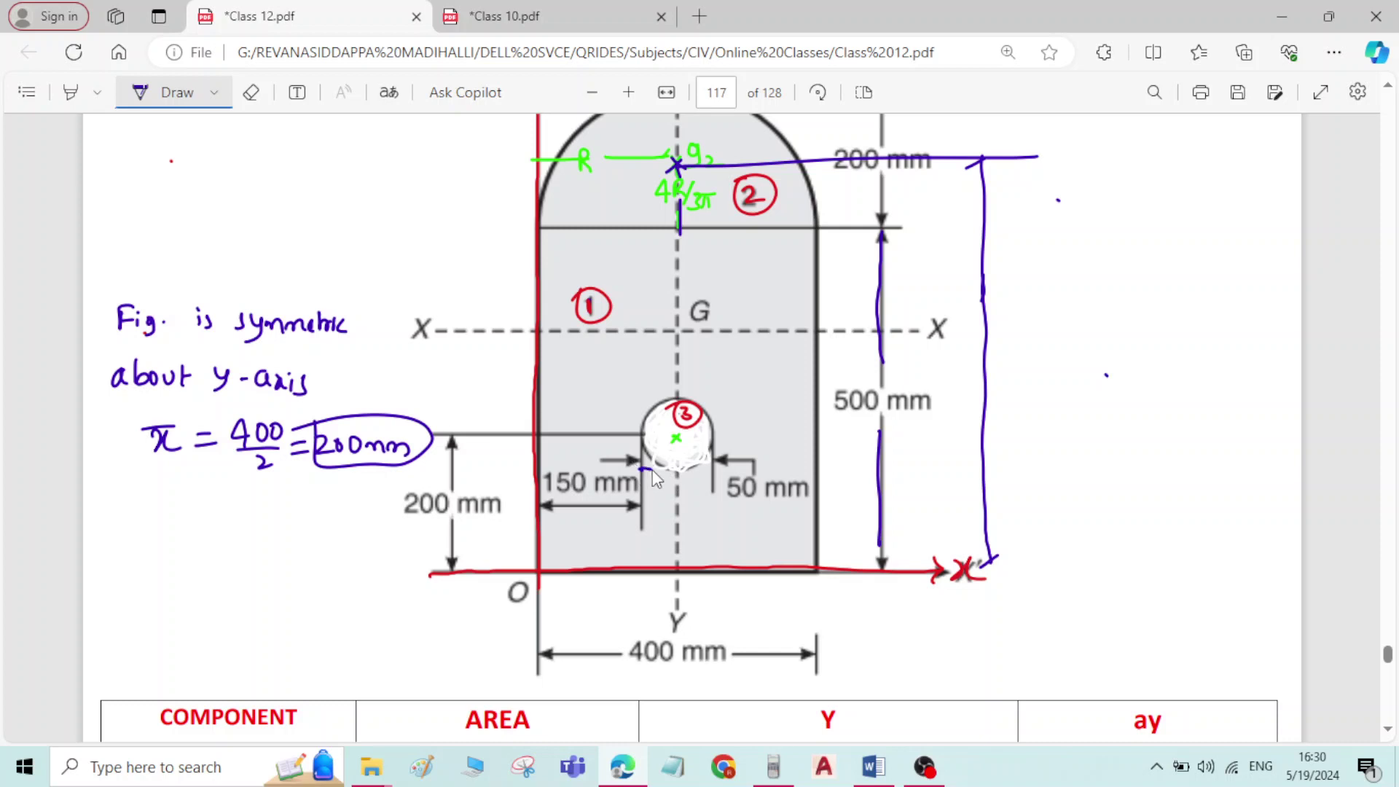
pyautogui.moveTo(712, 473); pyautogui.dragTo(716, 470)
pyautogui.click(649, 481)
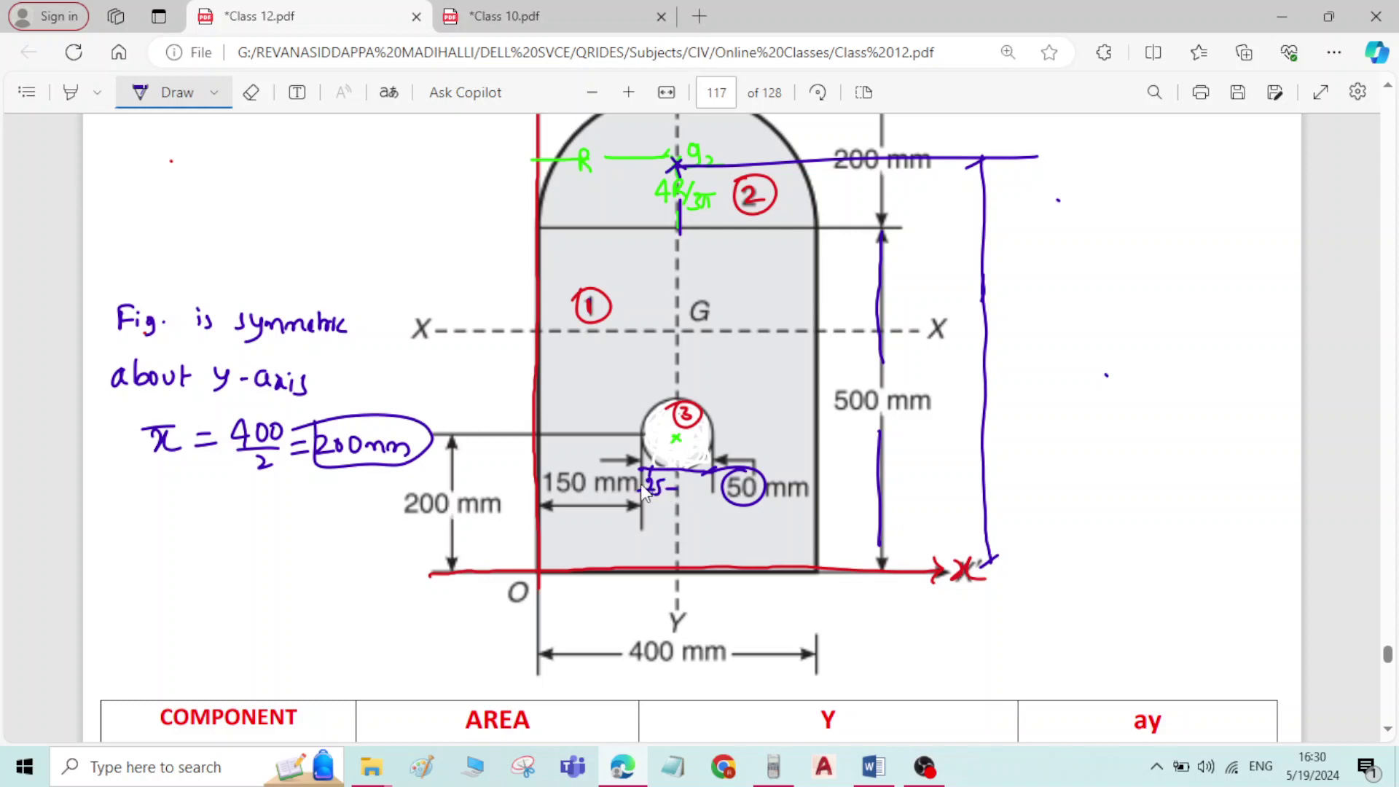
pyautogui.scroll(-8, 645, 494)
pyautogui.moveTo(488, 457); pyautogui.dragTo(583, 464)
pyautogui.moveTo(589, 437); pyautogui.dragTo(605, 452)
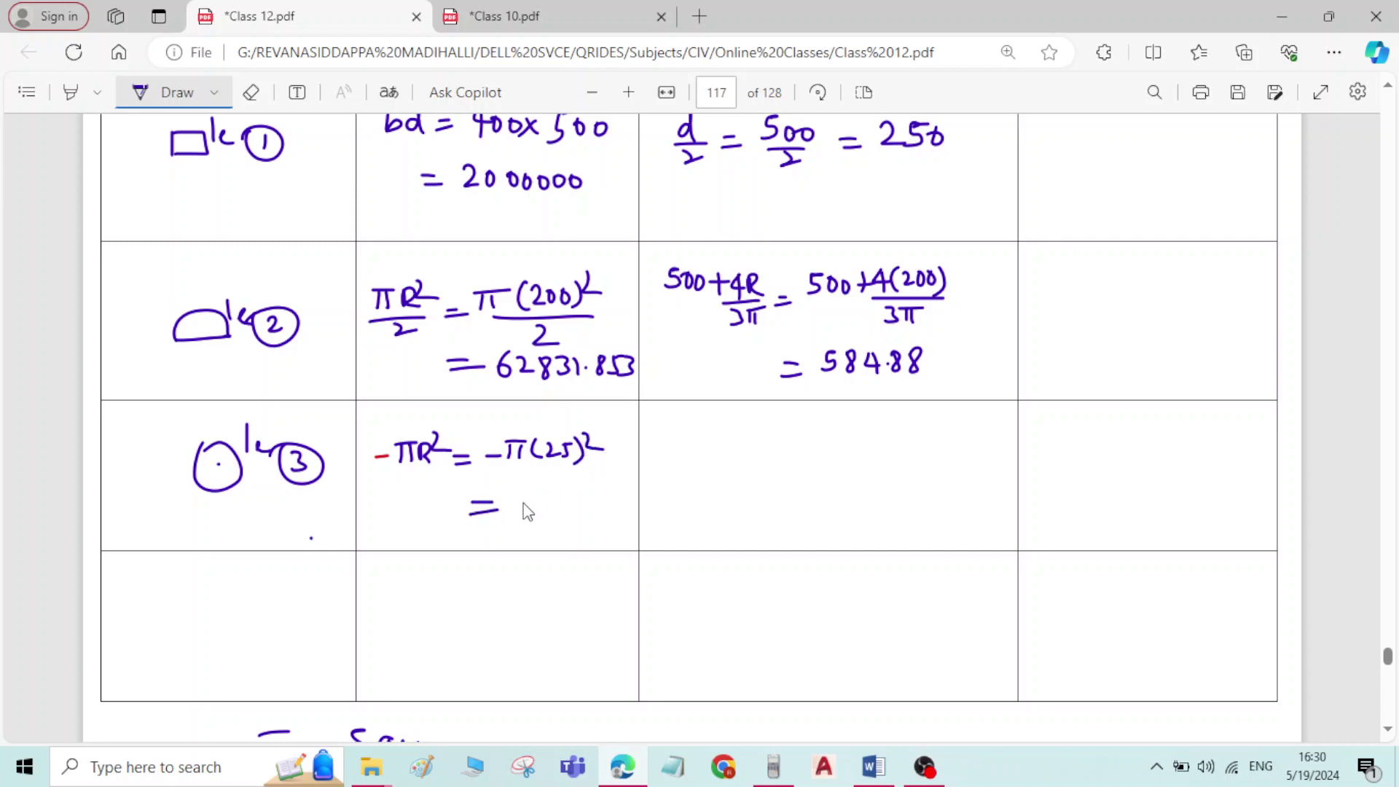
# Write the hole's area as −1963.25, then erase .25 and rewrite it as .75.
pyautogui.moveTo(514, 506); pyautogui.dragTo(529, 504)
pyautogui.moveTo(536, 494)
pyautogui.mouseDown()
pyautogui.moveTo(538, 515)
pyautogui.moveTo(614, 514)
pyautogui.mouseUp()
pyautogui.click(571, 497)
pyautogui.click(251, 92)
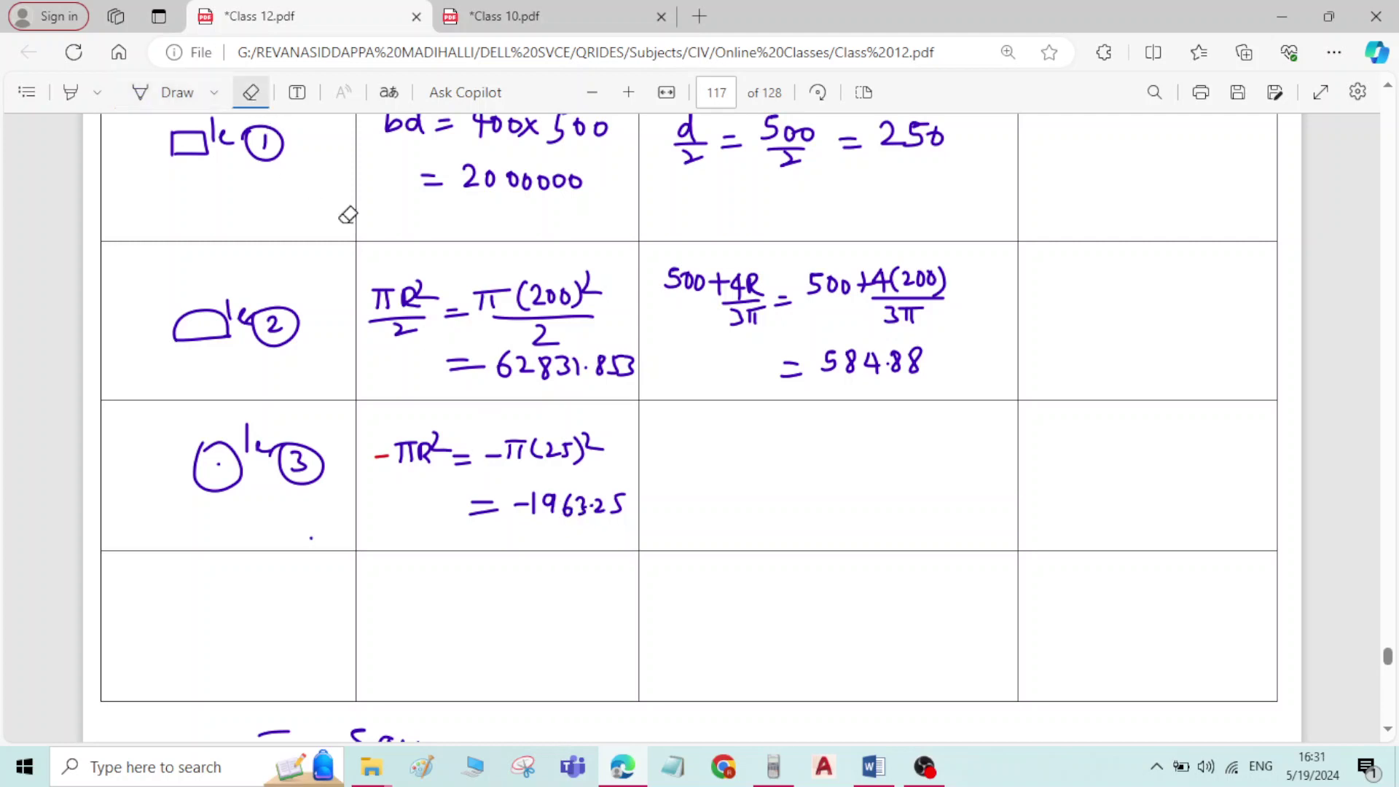
pyautogui.moveTo(625, 503); pyautogui.dragTo(606, 503)
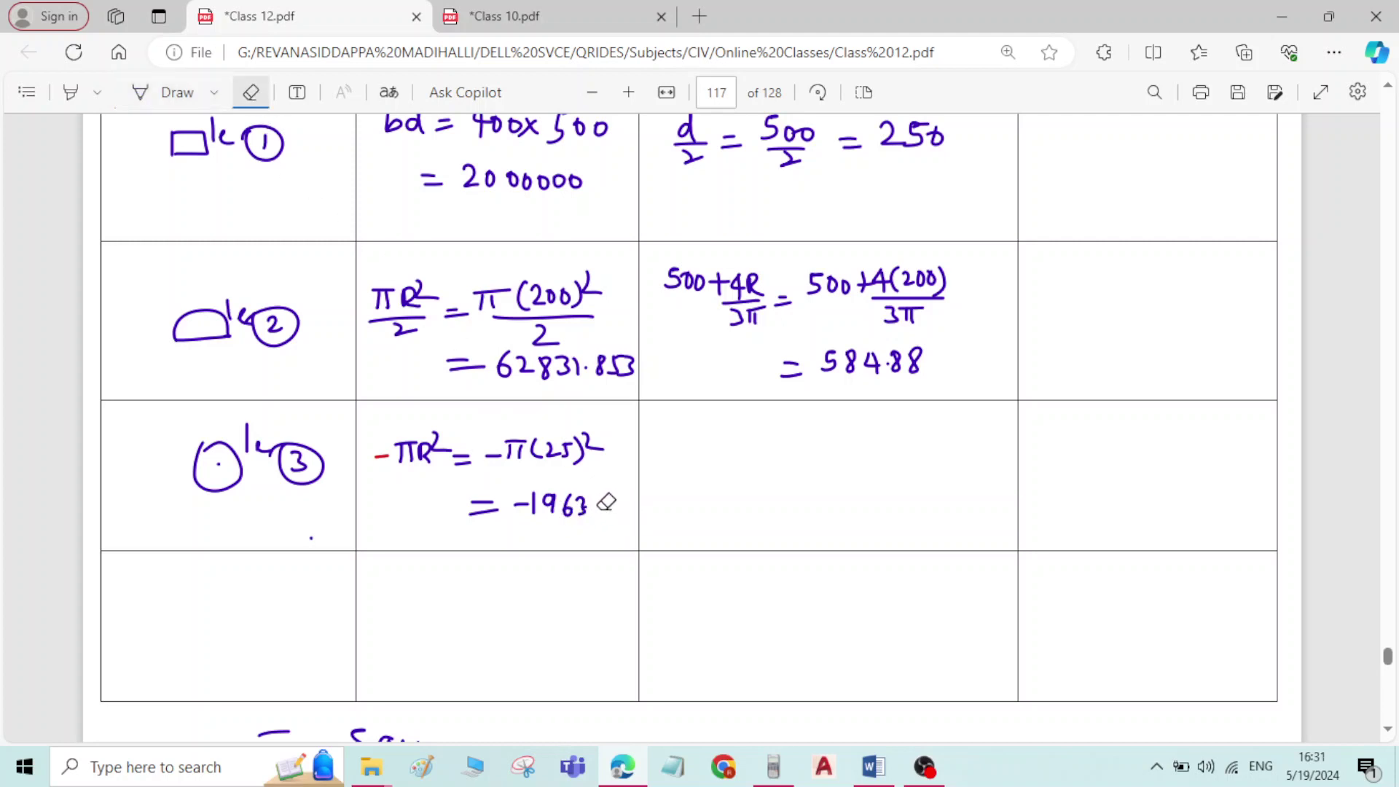
pyautogui.click(164, 96)
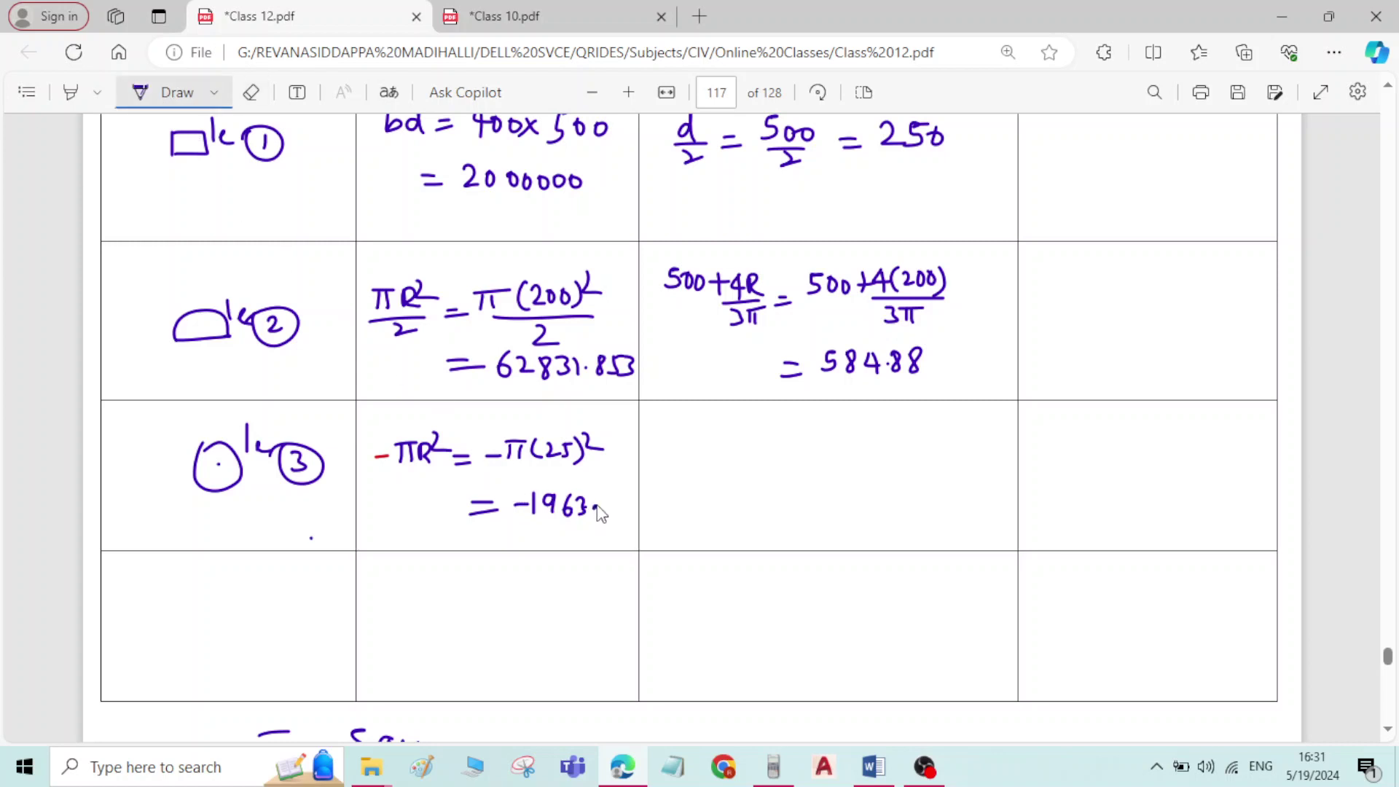
pyautogui.moveTo(603, 498)
pyautogui.mouseDown()
pyautogui.moveTo(608, 516)
pyautogui.moveTo(638, 500)
pyautogui.mouseUp()
pyautogui.scroll(10, 761, 480)
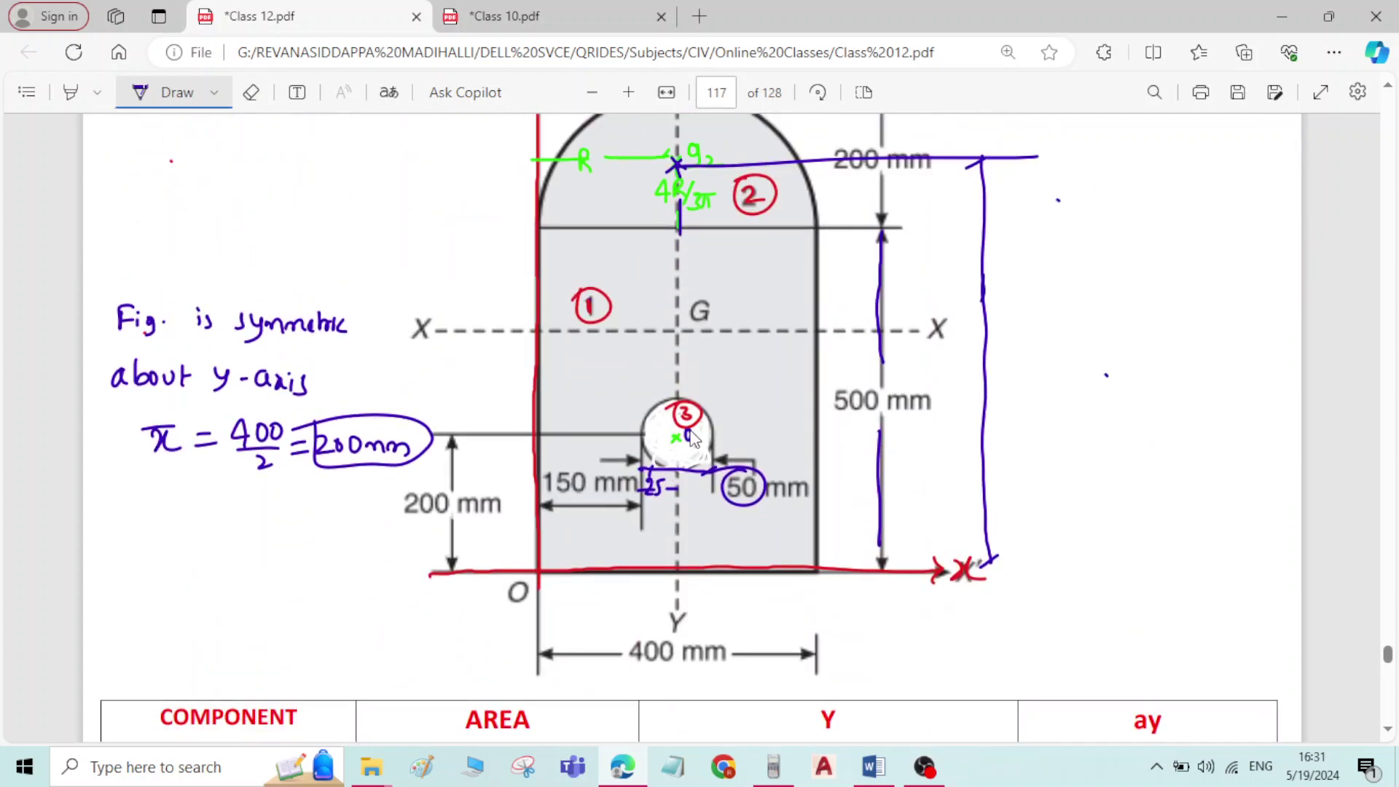
# Label the hole's centroid g3 and draw a vertical line from it to the x-axis.
pyautogui.moveTo(690, 433); pyautogui.dragTo(698, 455)
pyautogui.scroll(-6, 659, 474)
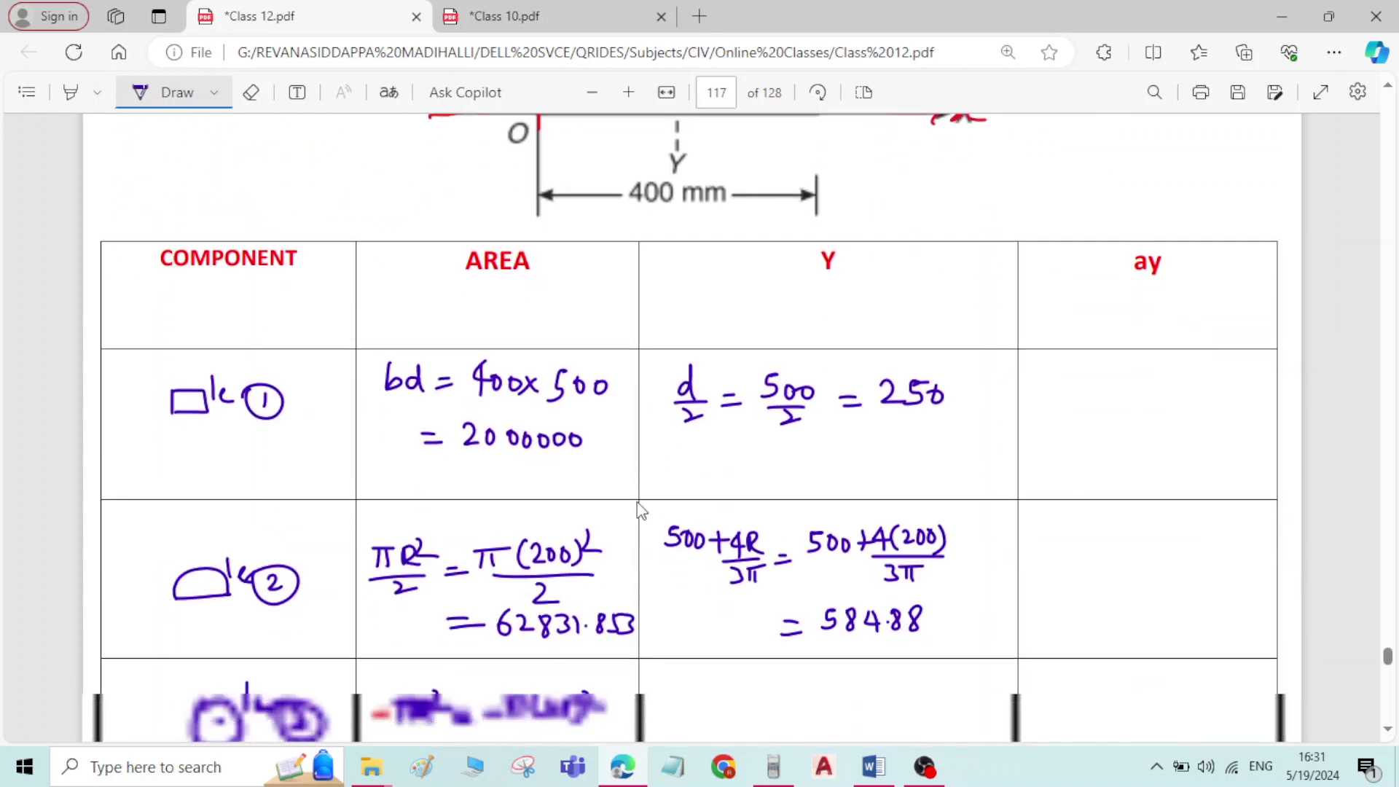
pyautogui.scroll(6, 636, 503)
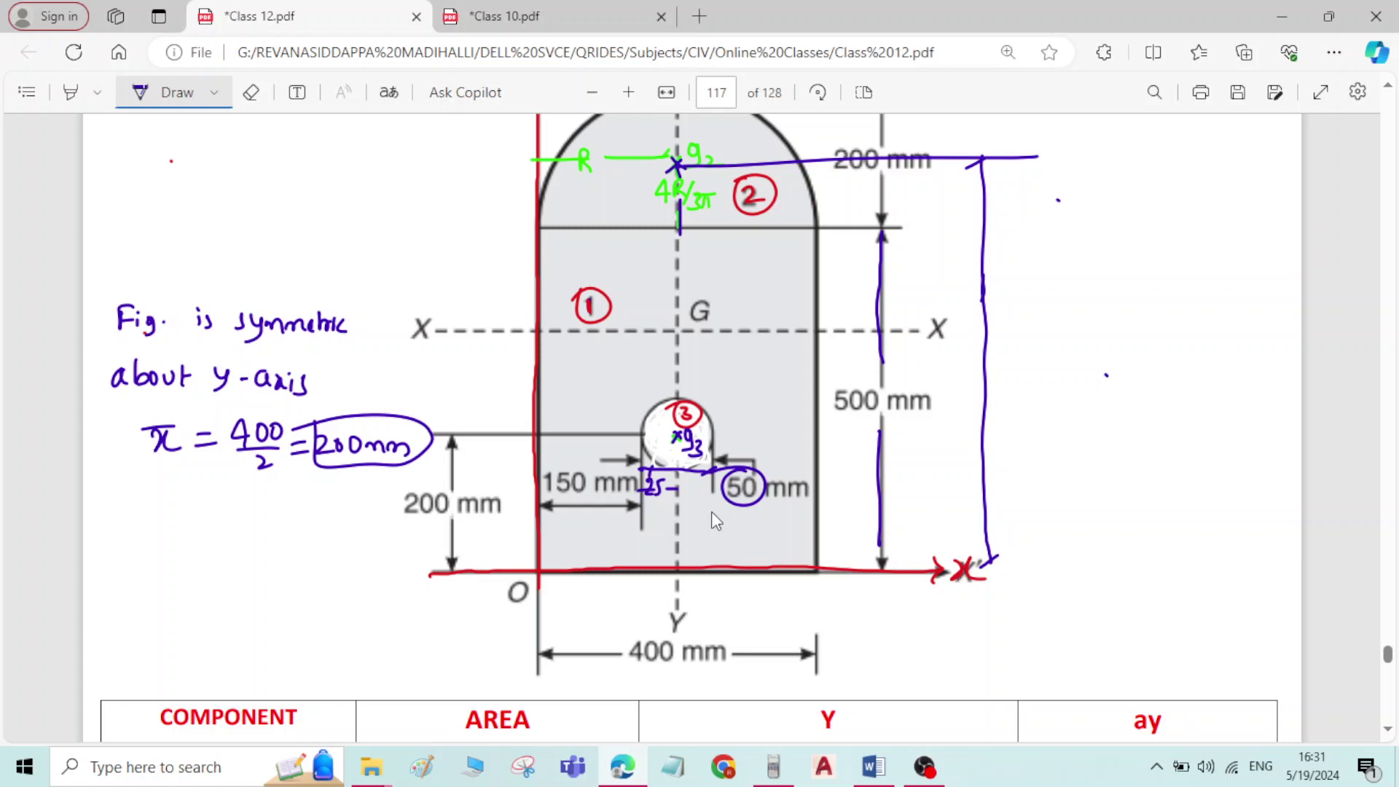
pyautogui.moveTo(675, 438); pyautogui.dragTo(676, 569)
pyautogui.moveTo(674, 443); pyautogui.dragTo(677, 570)
# Write 200 in row 3's Y cell as the hole's distance.
pyautogui.scroll(-12, 479, 557)
pyautogui.scroll(4, 641, 484)
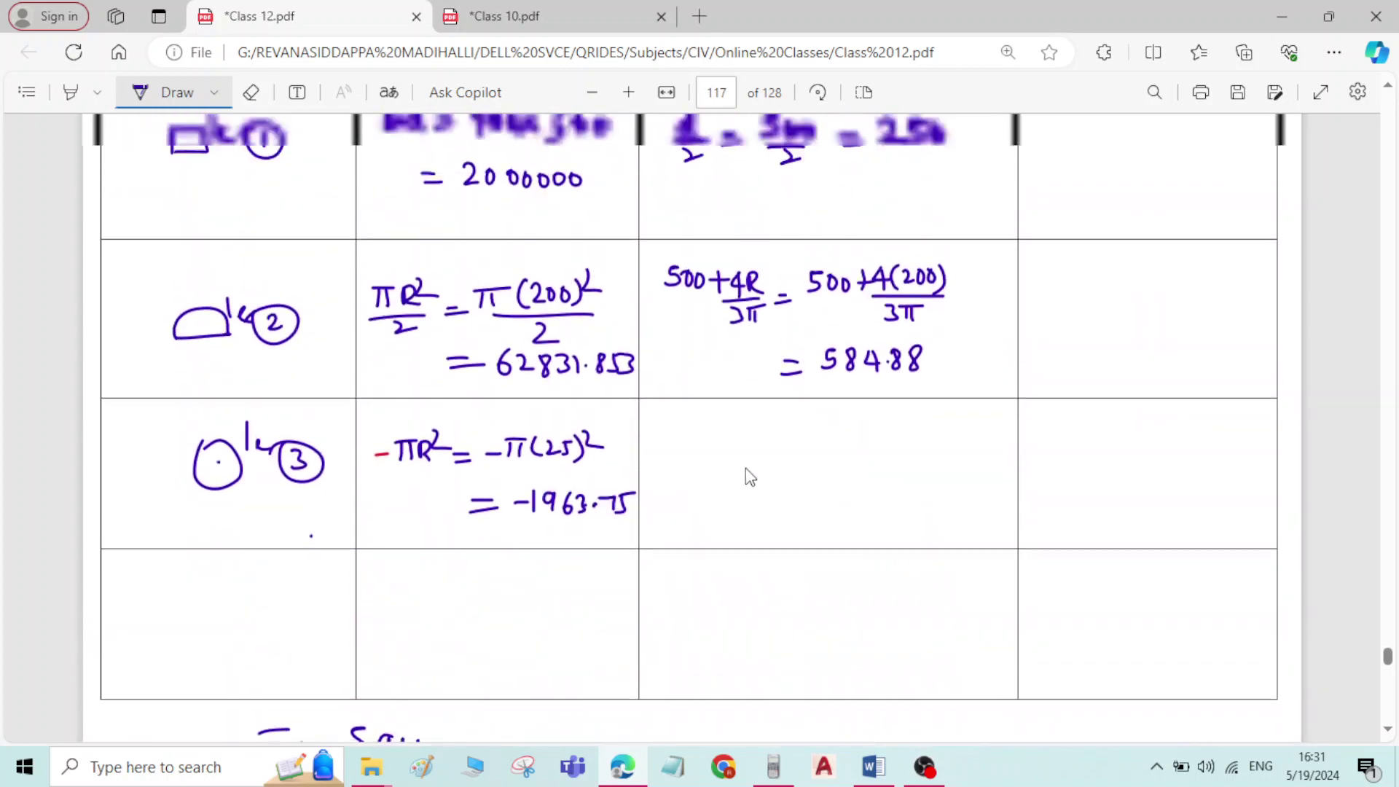
pyautogui.moveTo(745, 447); pyautogui.dragTo(764, 469)
pyautogui.moveTo(779, 448)
pyautogui.mouseDown()
pyautogui.moveTo(784, 466)
pyautogui.moveTo(778, 449)
pyautogui.mouseUp()
pyautogui.moveTo(799, 448); pyautogui.dragTo(797, 475)
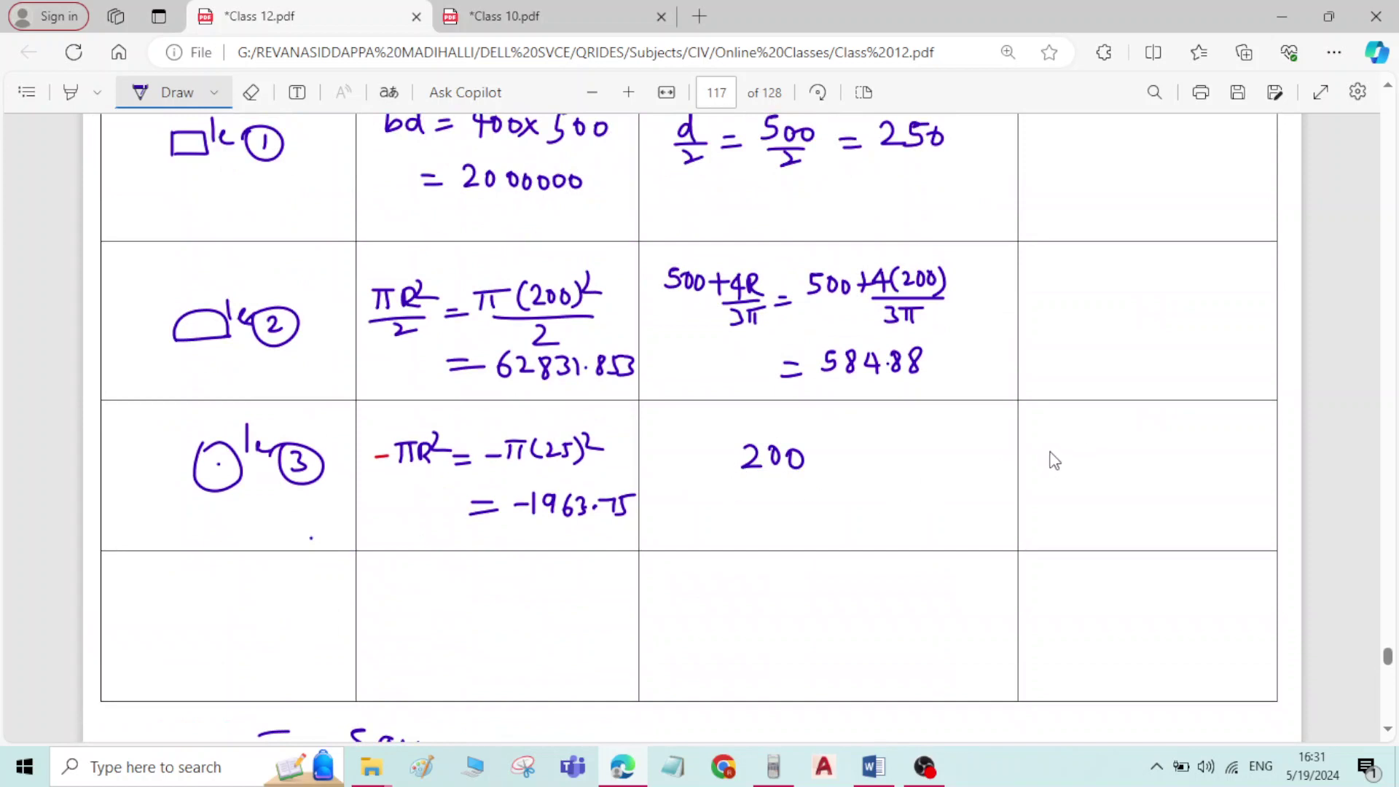
# Write the units mm², mm and mm³ under the AREA, Y and ay headers.
pyautogui.scroll(1, 1055, 461)
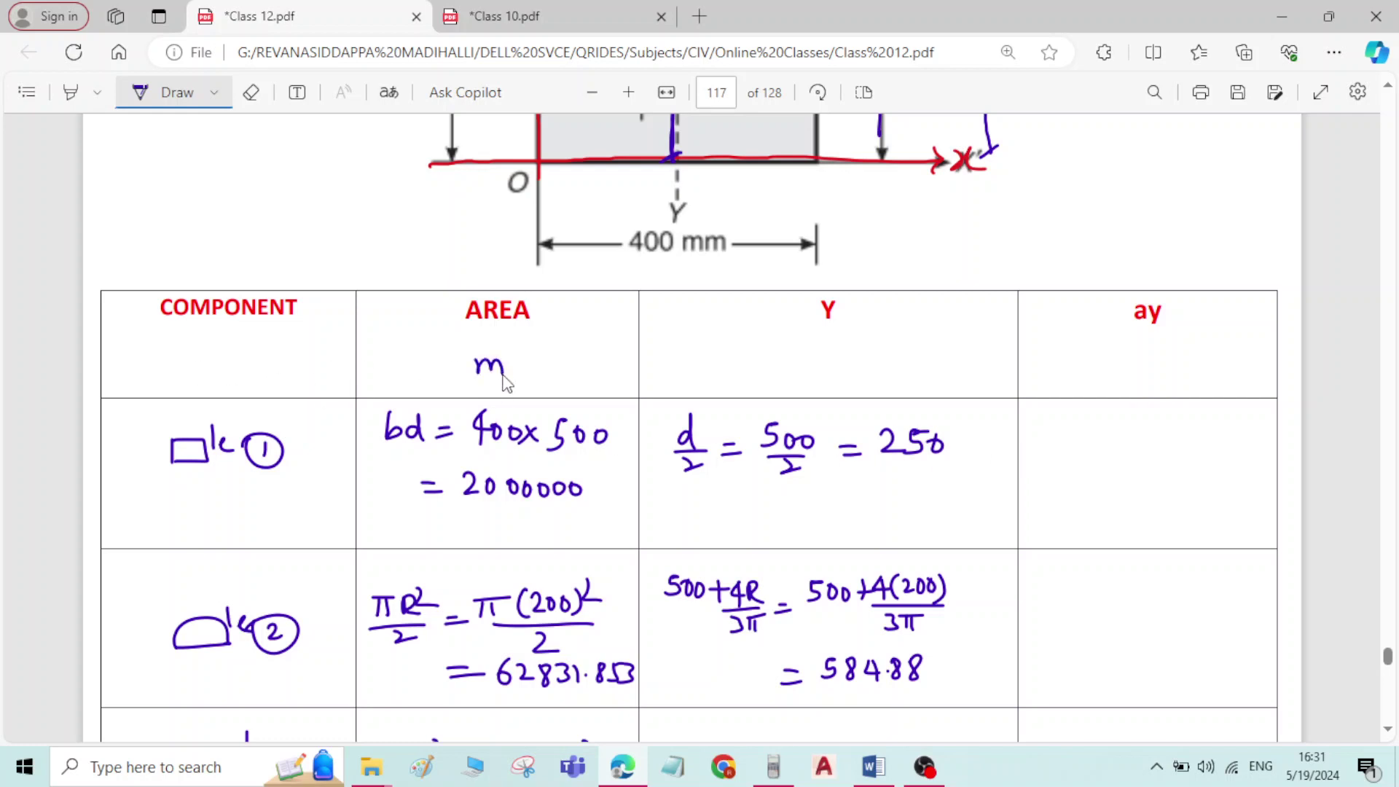
pyautogui.moveTo(511, 377); pyautogui.dragTo(559, 358)
pyautogui.moveTo(803, 369); pyautogui.dragTo(858, 374)
pyautogui.moveTo(1140, 371); pyautogui.dragTo(1171, 350)
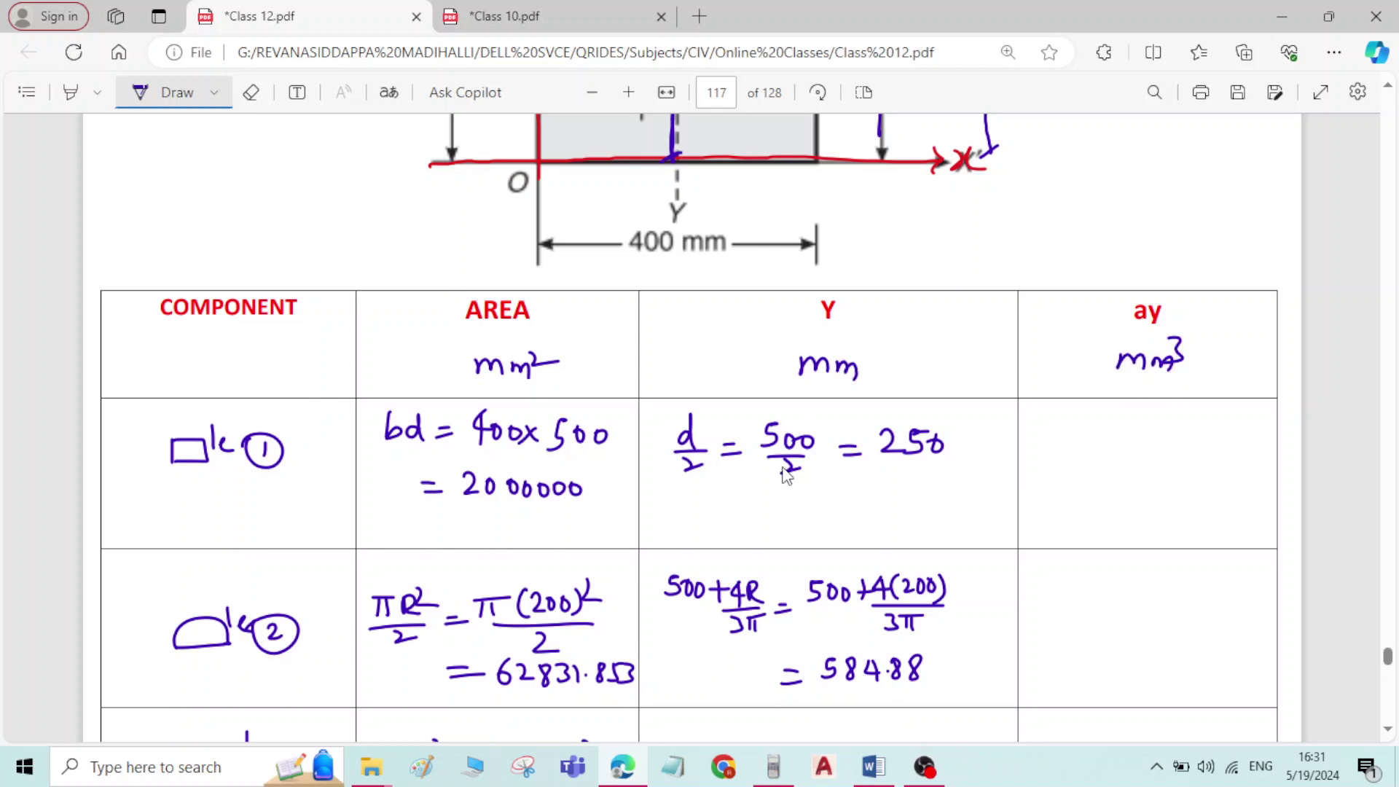
# Fill the ay column with 50000000, 36749094.18 and −392600 for the three rows.
pyautogui.scroll(-2, 838, 463)
pyautogui.scroll(-2, 836, 466)
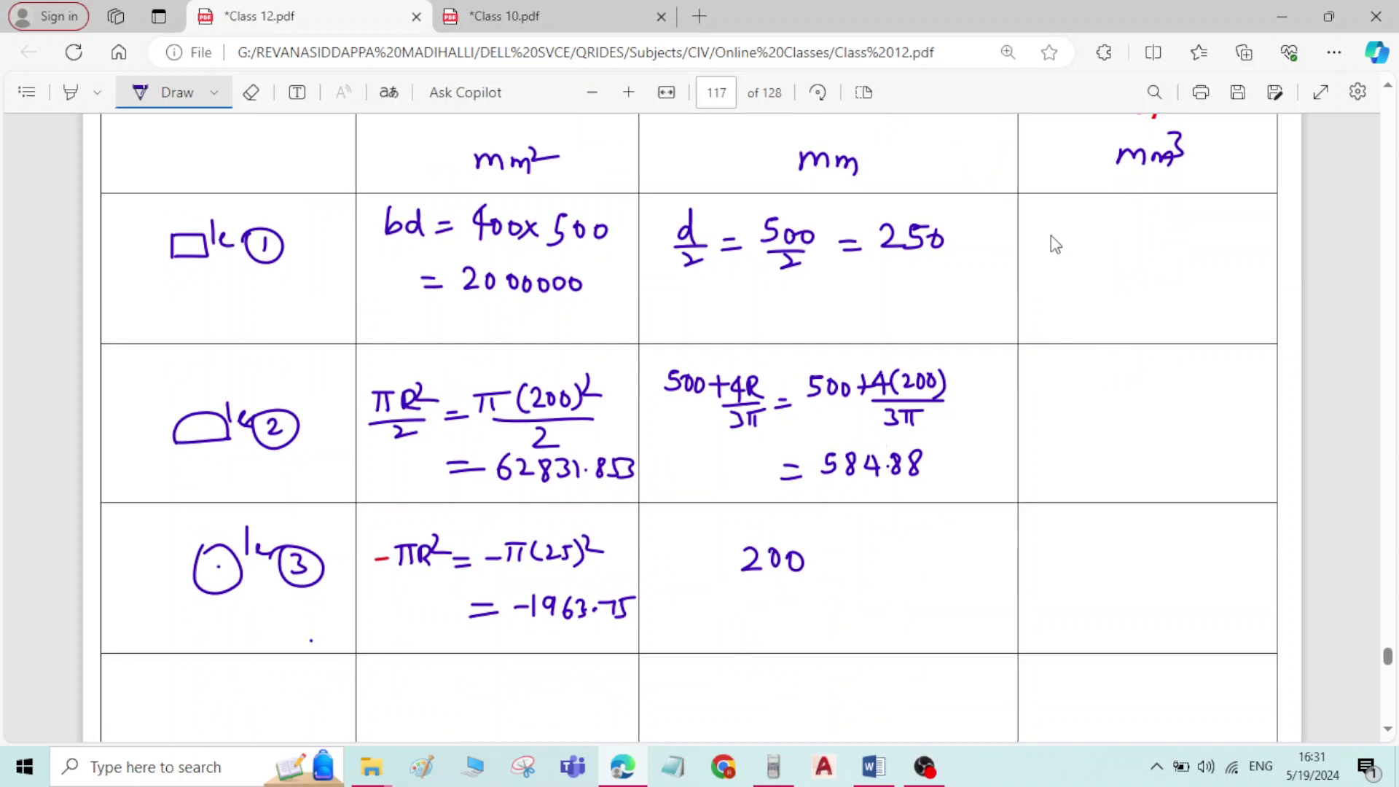
pyautogui.moveTo(1044, 235); pyautogui.dragTo(1040, 258)
pyautogui.moveTo(1071, 260); pyautogui.dragTo(1078, 241)
pyautogui.moveTo(1096, 246); pyautogui.dragTo(1174, 268)
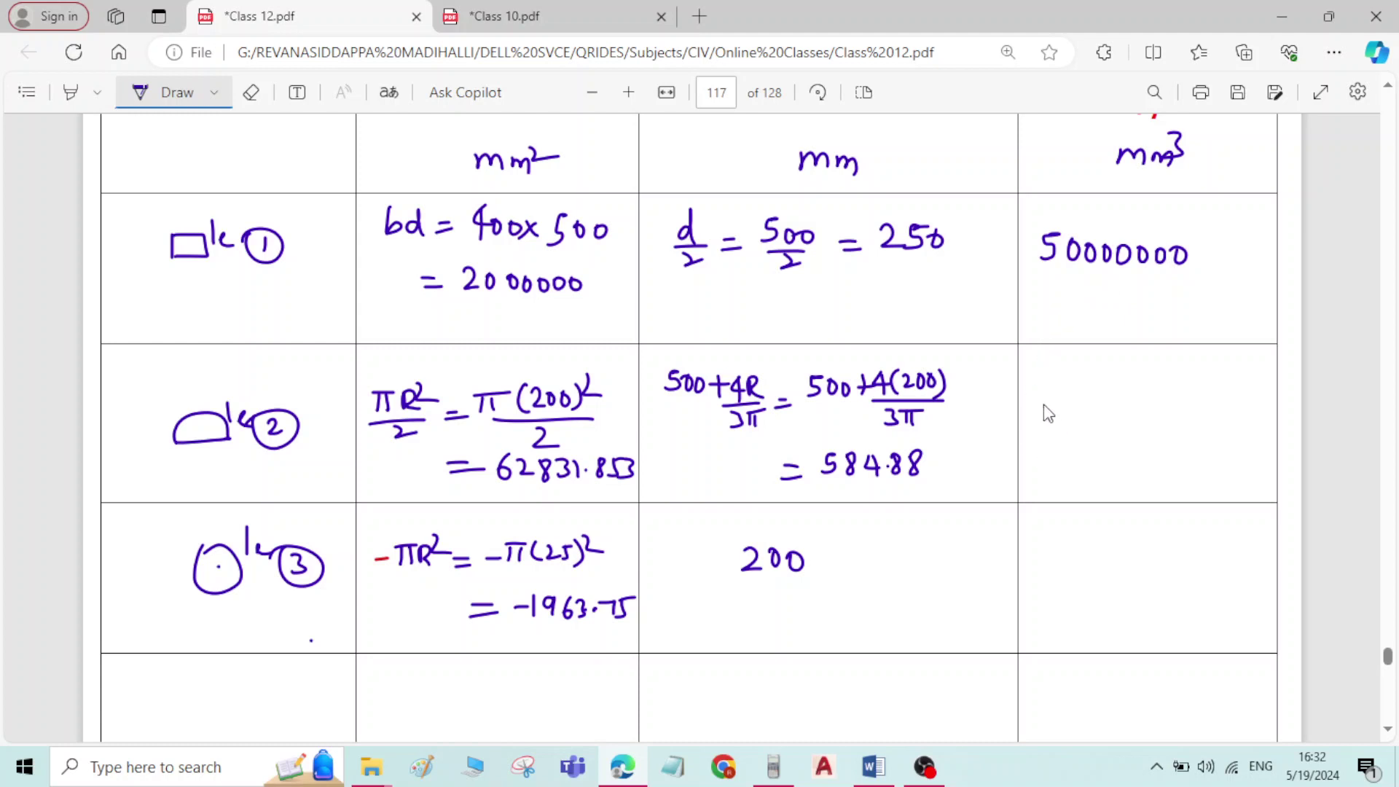
pyautogui.moveTo(1038, 391)
pyautogui.mouseDown()
pyautogui.moveTo(1050, 405)
pyautogui.moveTo(1038, 416)
pyautogui.mouseUp()
pyautogui.moveTo(1073, 390)
pyautogui.mouseDown()
pyautogui.moveTo(1064, 413)
pyautogui.moveTo(1099, 400)
pyautogui.moveTo(1092, 419)
pyautogui.moveTo(1137, 421)
pyautogui.moveTo(1158, 404)
pyautogui.moveTo(1173, 423)
pyautogui.moveTo(1204, 417)
pyautogui.moveTo(1193, 423)
pyautogui.moveTo(1246, 404)
pyautogui.mouseUp()
pyautogui.click(1212, 417)
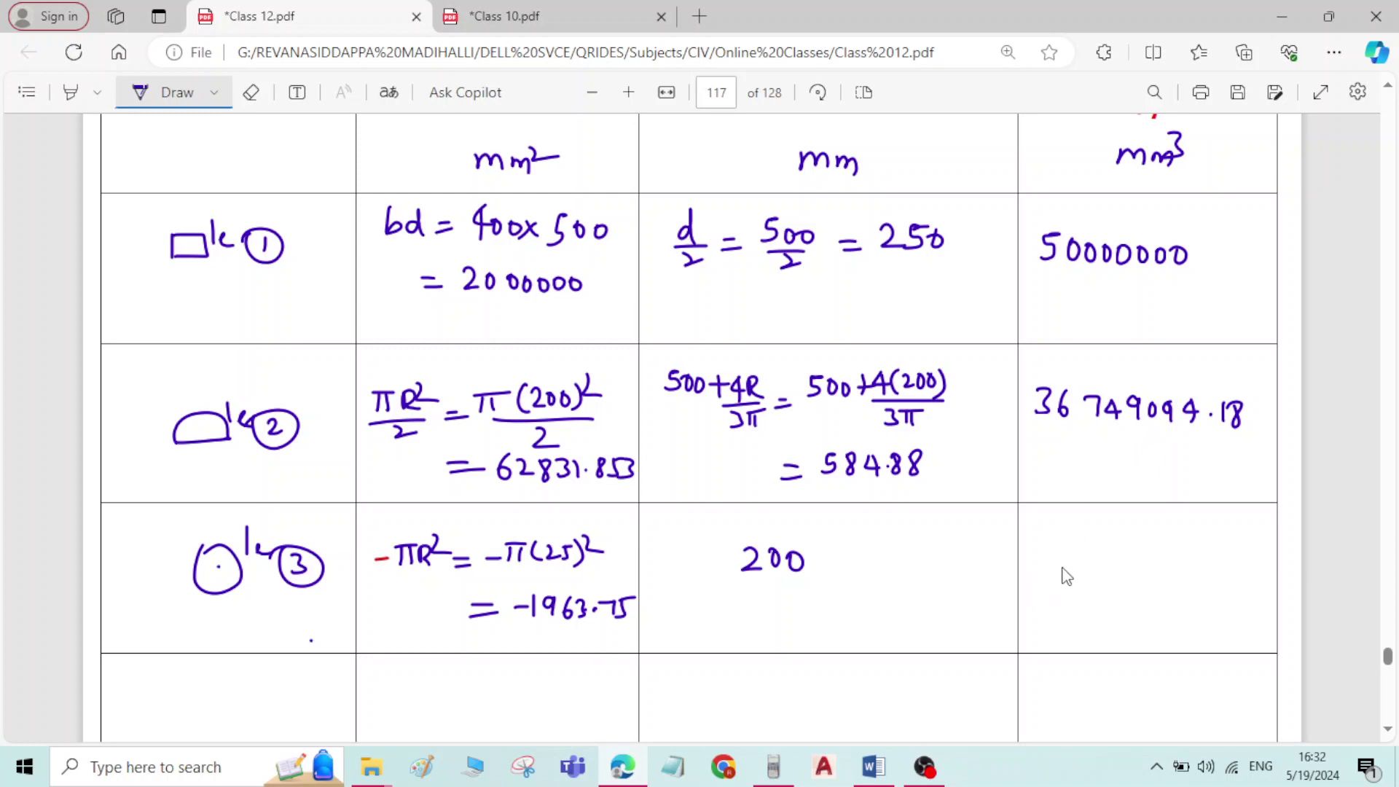
pyautogui.moveTo(1083, 555)
pyautogui.mouseDown()
pyautogui.moveTo(1077, 581)
pyautogui.moveTo(1116, 563)
pyautogui.moveTo(1118, 583)
pyautogui.moveTo(1185, 572)
pyautogui.mouseUp()
pyautogui.moveTo(1209, 563)
pyautogui.mouseDown()
pyautogui.moveTo(1200, 572)
pyautogui.moveTo(1208, 563)
pyautogui.mouseUp()
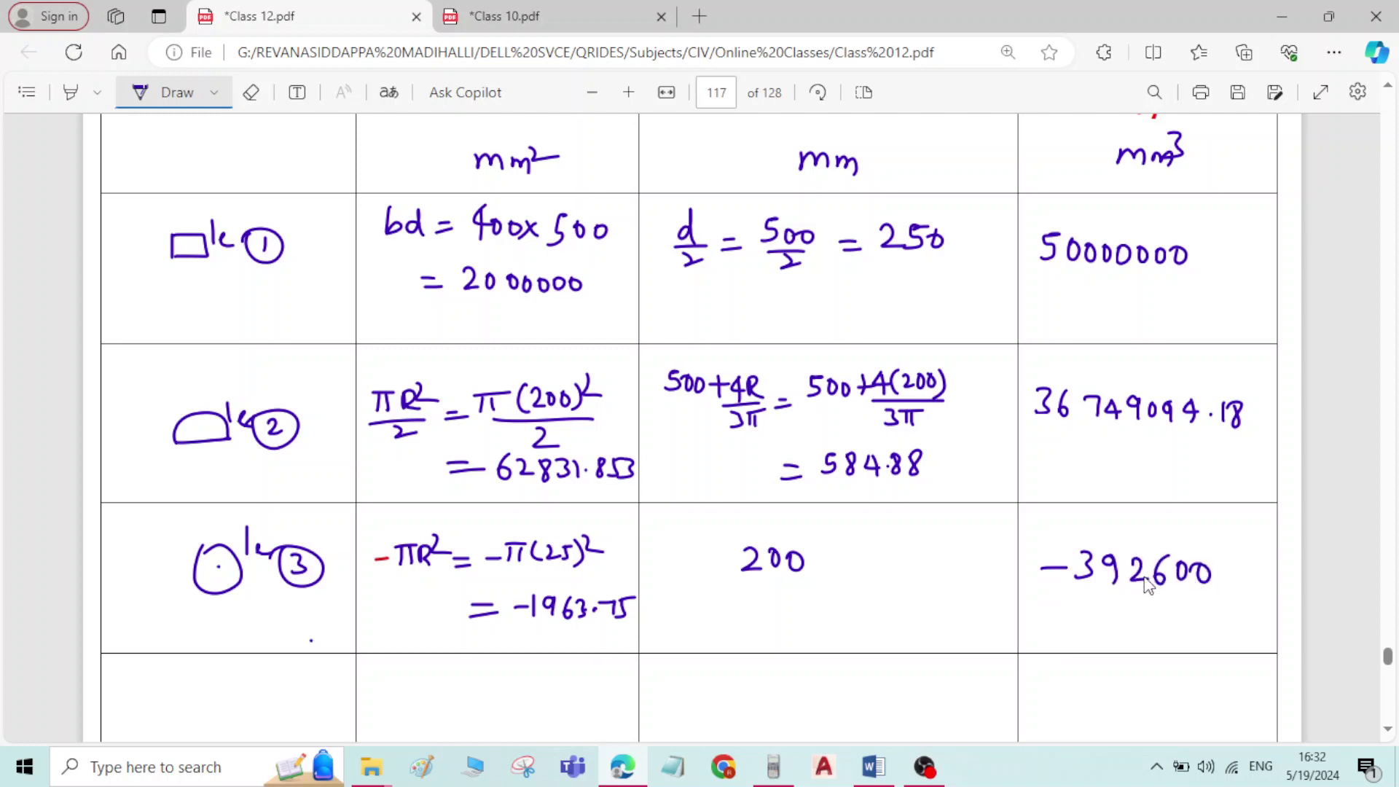
# Switch the pen to magenta and write Σa = 260868.103 in the bottom row.
pyautogui.scroll(-4, 1119, 583)
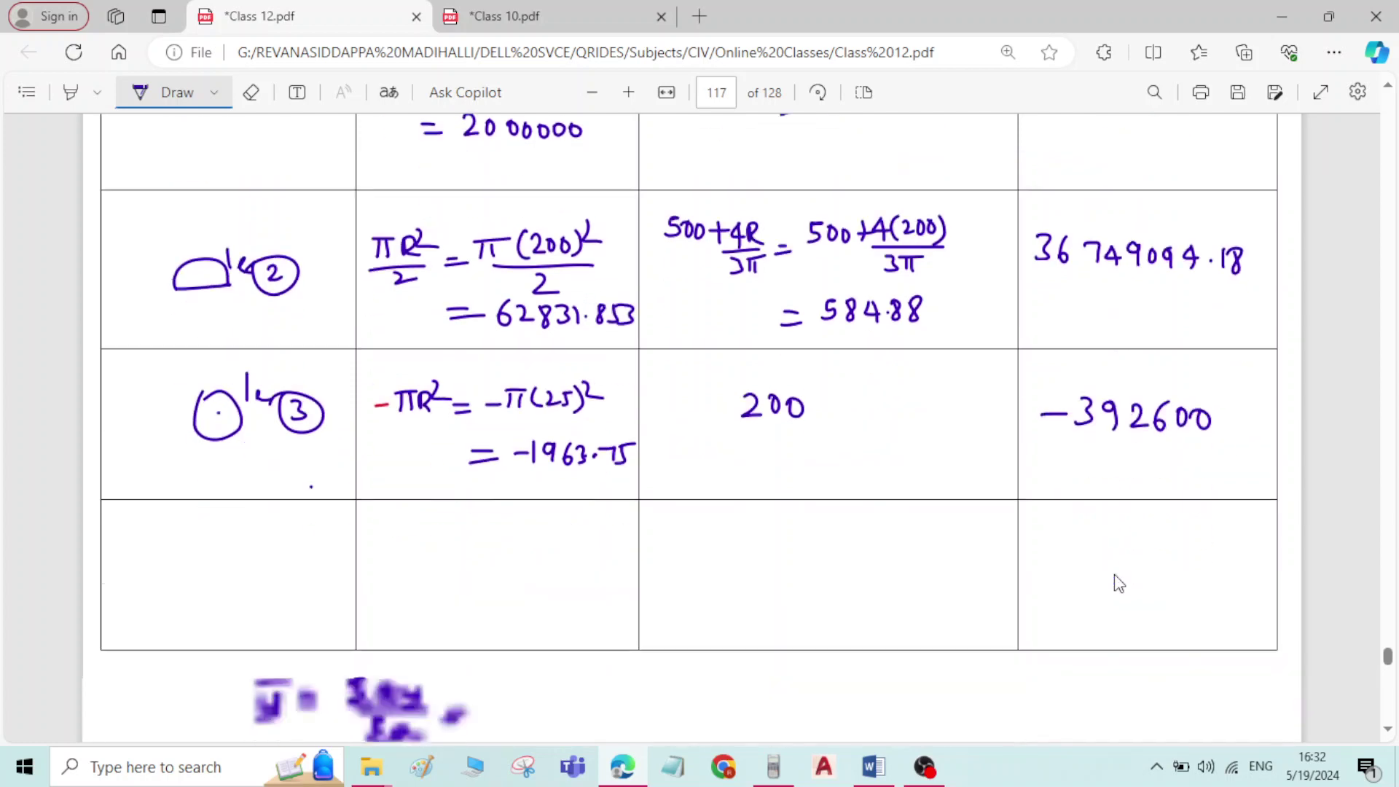
pyautogui.click(214, 92)
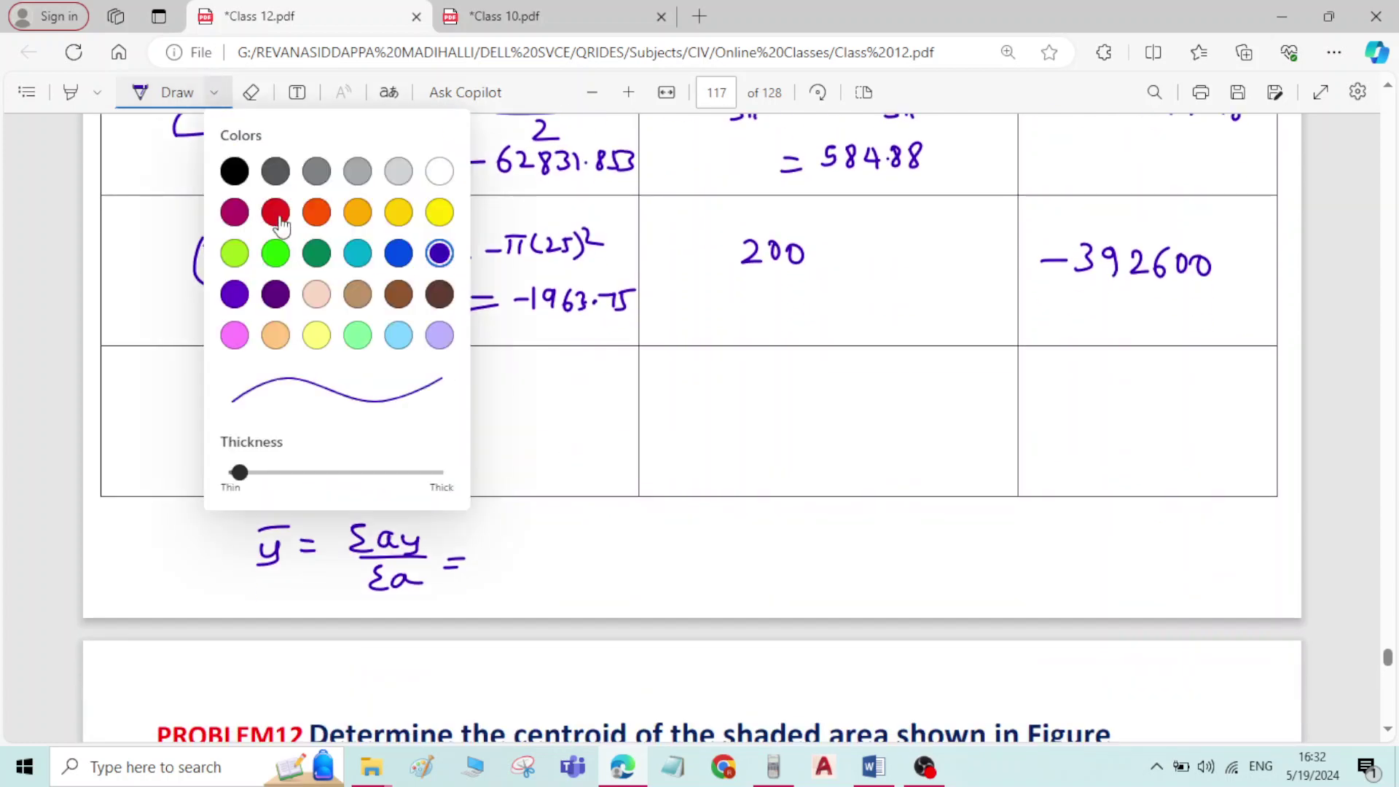
pyautogui.click(235, 214)
pyautogui.click(152, 354)
pyautogui.moveTo(389, 366)
pyautogui.mouseDown()
pyautogui.moveTo(371, 389)
pyautogui.moveTo(439, 378)
pyautogui.mouseUp()
pyautogui.moveTo(421, 389)
pyautogui.mouseDown()
pyautogui.moveTo(441, 387)
pyautogui.moveTo(408, 438)
pyautogui.mouseUp()
pyautogui.moveTo(426, 416); pyautogui.dragTo(419, 429)
pyautogui.moveTo(446, 422)
pyautogui.mouseDown()
pyautogui.moveTo(483, 437)
pyautogui.moveTo(509, 422)
pyautogui.moveTo(529, 445)
pyautogui.moveTo(546, 425)
pyautogui.moveTo(559, 444)
pyautogui.mouseUp()
pyautogui.click(517, 438)
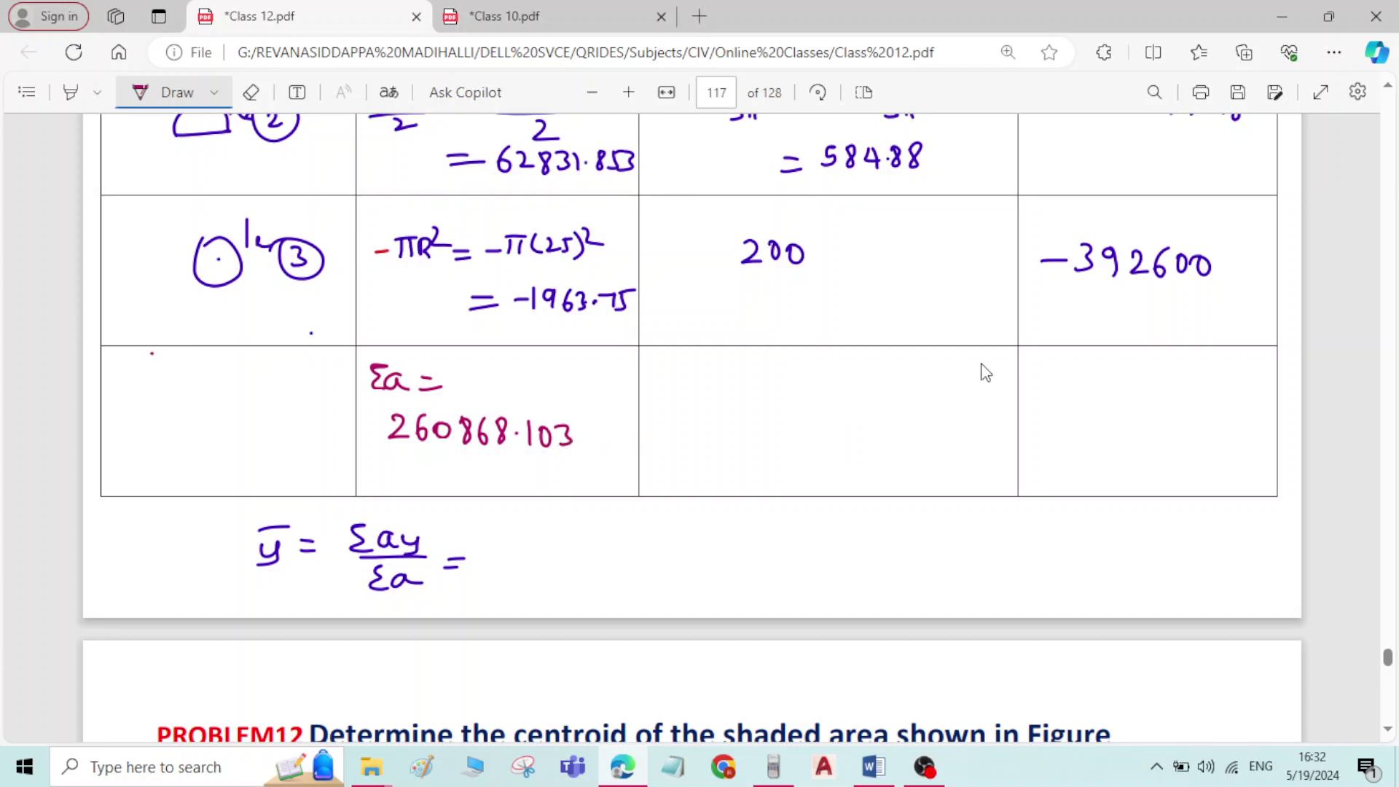
# Write Σay = 86356494.18 in the bottom-right cell.
pyautogui.moveTo(1077, 356)
pyautogui.mouseDown()
pyautogui.moveTo(1055, 373)
pyautogui.moveTo(1105, 390)
pyautogui.mouseUp()
pyautogui.moveTo(1123, 372); pyautogui.dragTo(1136, 376)
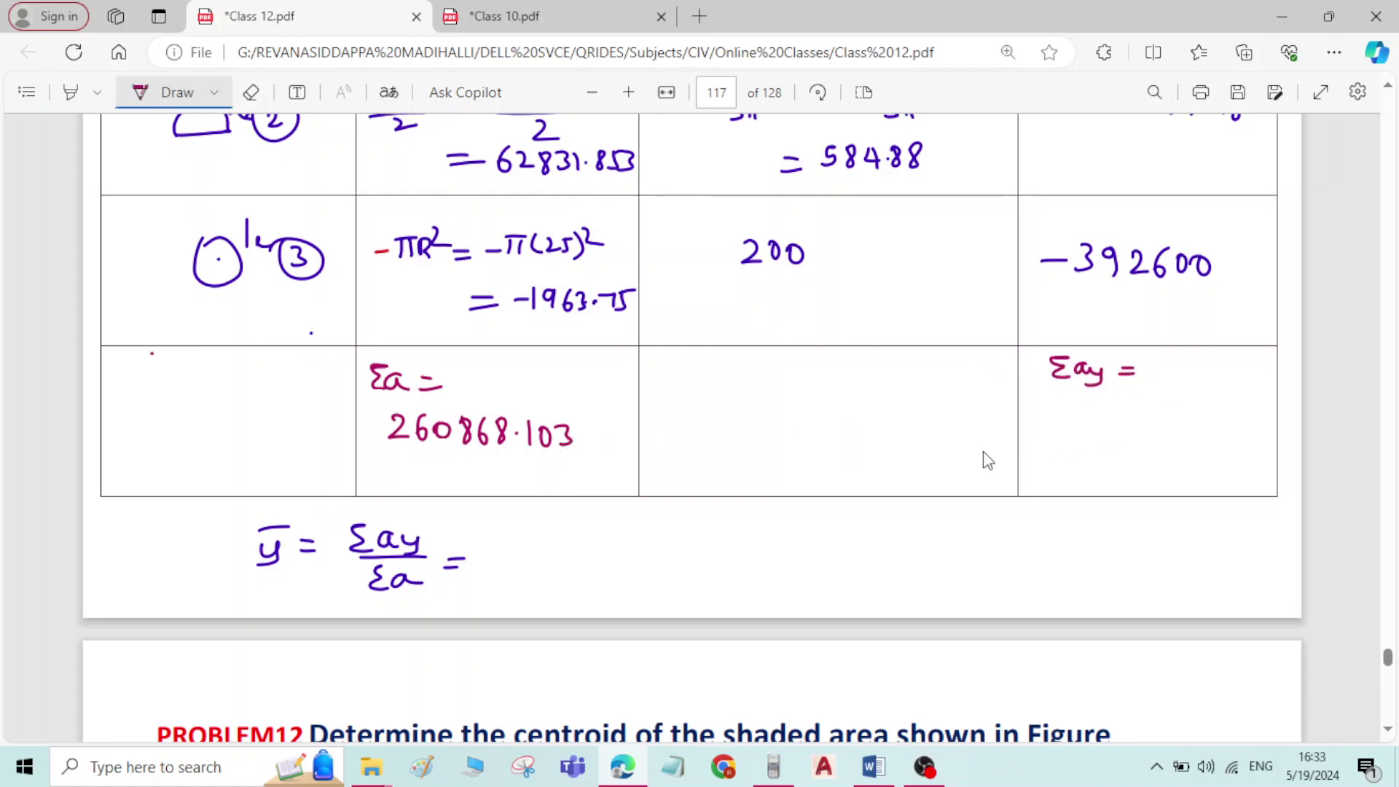
pyautogui.moveTo(1063, 417); pyautogui.dragTo(1109, 443)
pyautogui.moveTo(1111, 424); pyautogui.dragTo(1136, 421)
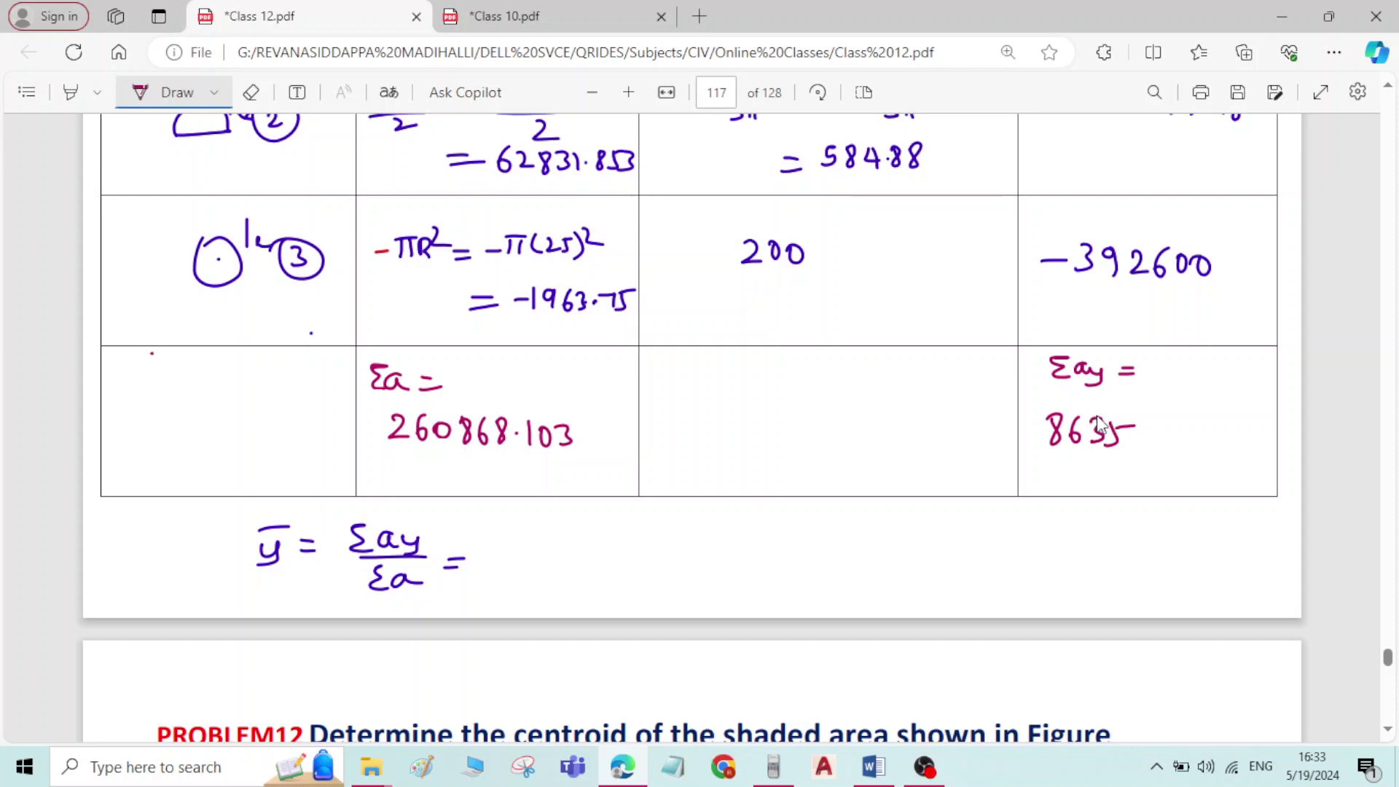
pyautogui.moveTo(1113, 423)
pyautogui.mouseDown()
pyautogui.moveTo(1156, 441)
pyautogui.moveTo(1193, 425)
pyautogui.moveTo(1210, 442)
pyautogui.moveTo(1252, 432)
pyautogui.mouseUp()
pyautogui.click(1234, 438)
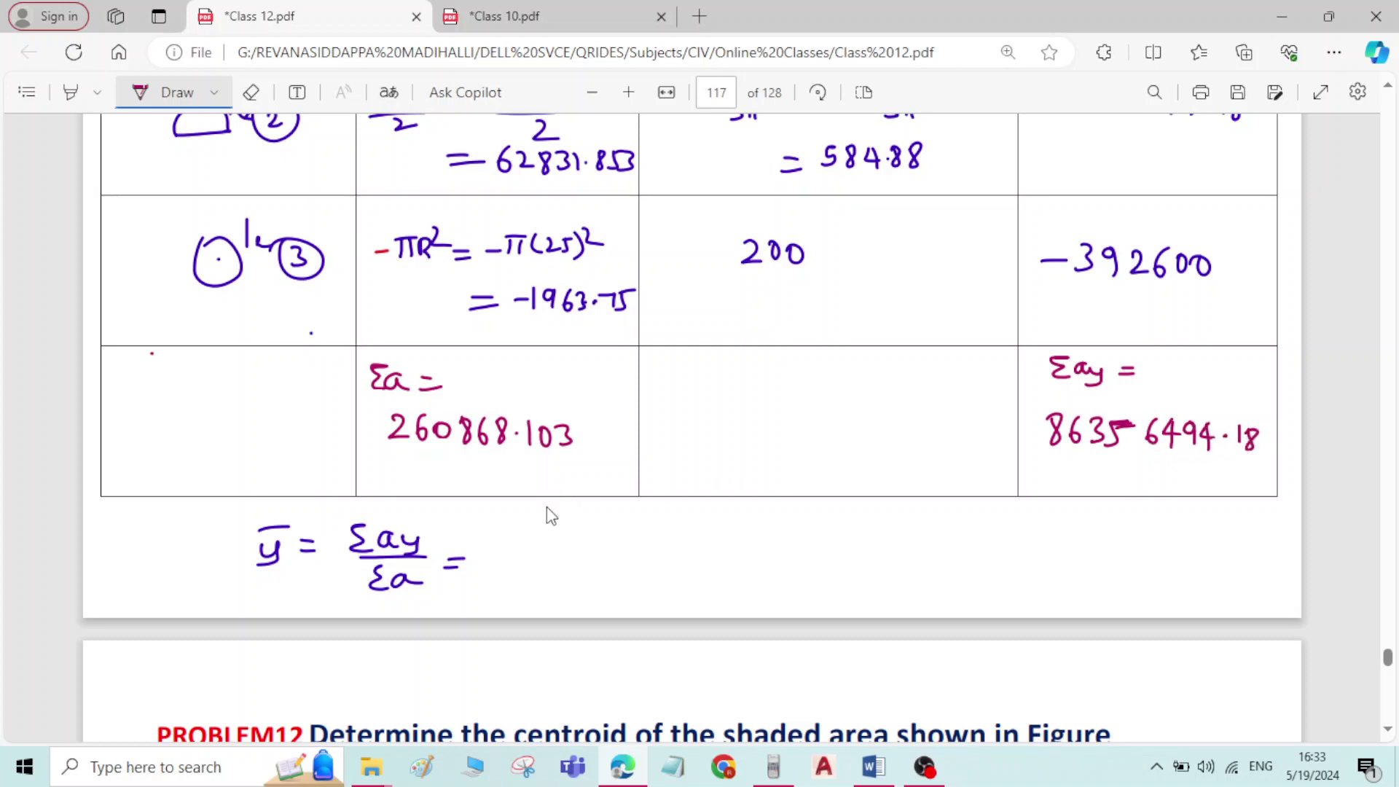
# Write the fraction 86356494.18 / 260868.103 followed by an equals sign on the ȳ line.
pyautogui.scroll(-3, 540, 503)
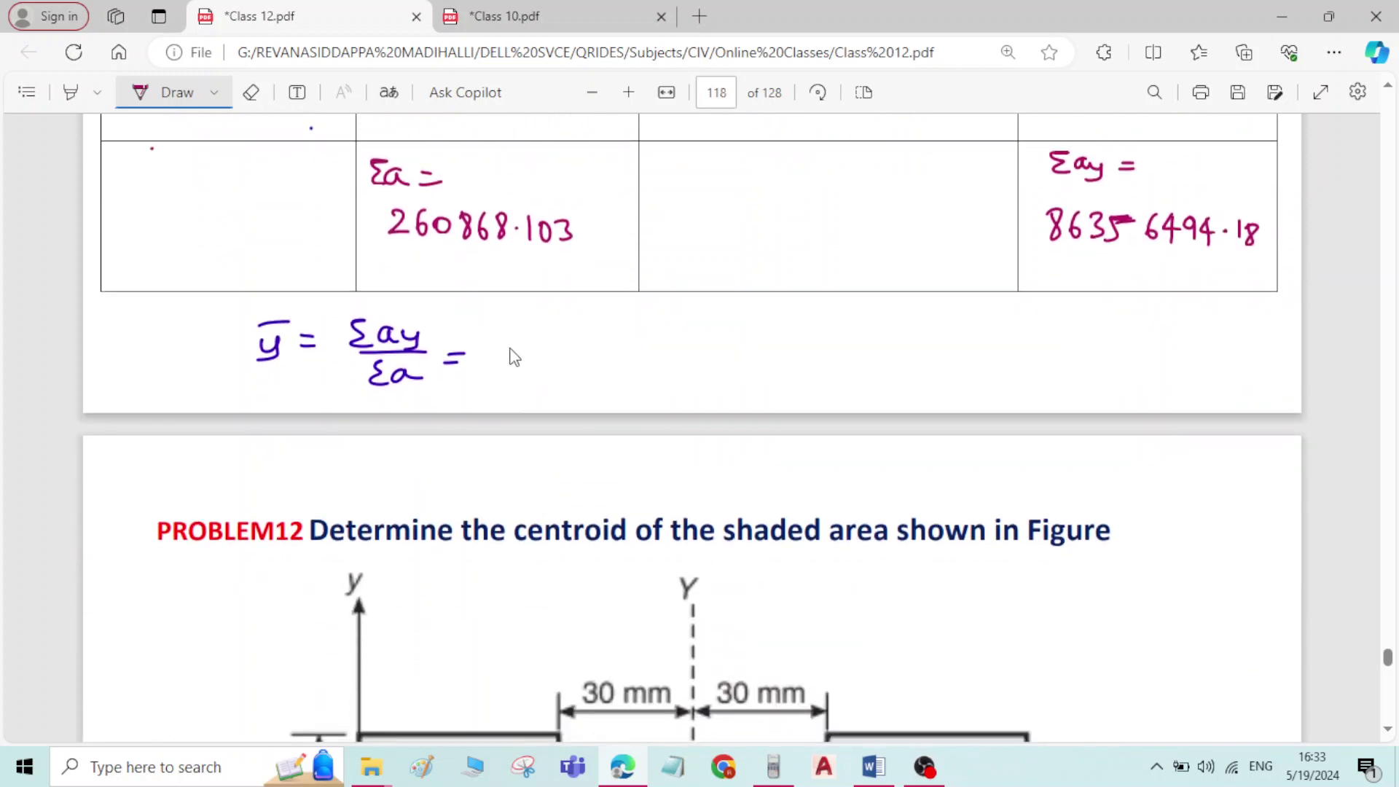
pyautogui.moveTo(528, 315)
pyautogui.mouseDown()
pyautogui.moveTo(568, 319)
pyautogui.moveTo(577, 334)
pyautogui.moveTo(587, 319)
pyautogui.moveTo(594, 335)
pyautogui.moveTo(607, 321)
pyautogui.moveTo(636, 340)
pyautogui.moveTo(694, 321)
pyautogui.mouseUp()
pyautogui.click(668, 329)
pyautogui.moveTo(540, 358); pyautogui.dragTo(711, 353)
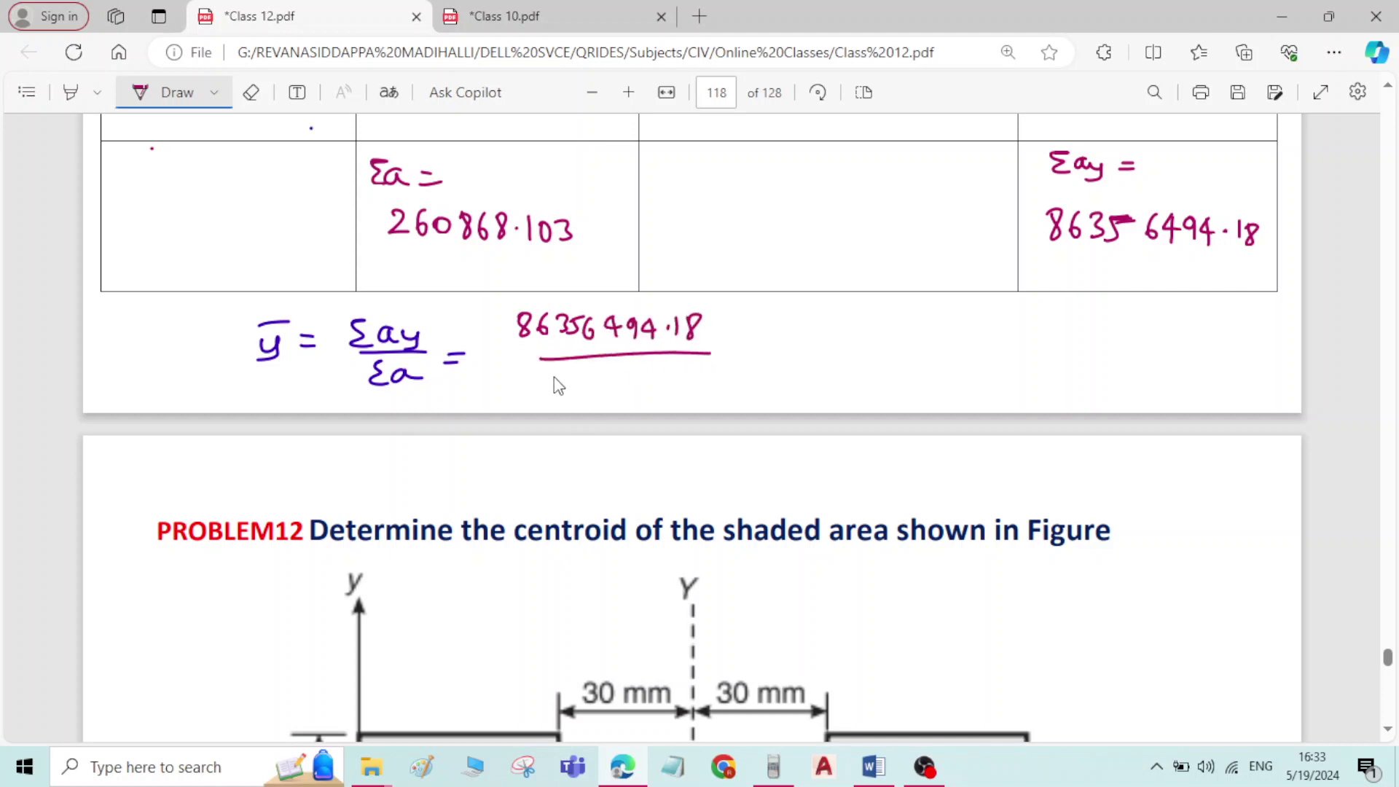
pyautogui.moveTo(552, 375); pyautogui.dragTo(576, 393)
pyautogui.moveTo(601, 375)
pyautogui.mouseDown()
pyautogui.moveTo(603, 393)
pyautogui.moveTo(643, 372)
pyautogui.mouseUp()
pyautogui.moveTo(621, 373)
pyautogui.mouseDown()
pyautogui.moveTo(618, 394)
pyautogui.moveTo(670, 392)
pyautogui.moveTo(686, 373)
pyautogui.mouseUp()
pyautogui.click(654, 371)
pyautogui.moveTo(697, 372); pyautogui.dragTo(698, 393)
pyautogui.moveTo(753, 338); pyautogui.dragTo(771, 337)
pyautogui.moveTo(747, 351); pyautogui.dragTo(771, 353)
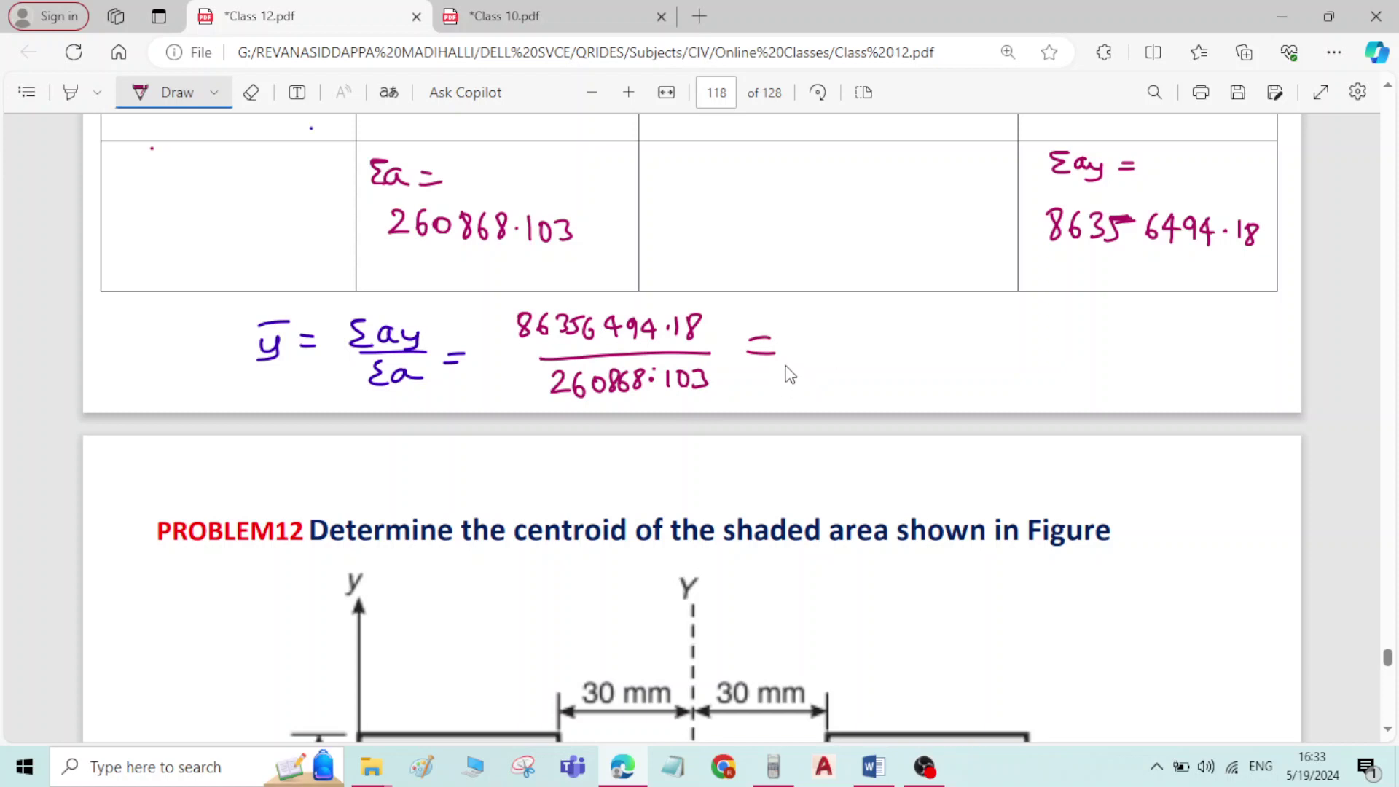
# Write the result 331.035mm and circle it.
pyautogui.moveTo(830, 332)
pyautogui.mouseDown()
pyautogui.moveTo(829, 356)
pyautogui.moveTo(850, 357)
pyautogui.mouseUp()
pyautogui.click(857, 352)
pyautogui.moveTo(904, 341)
pyautogui.mouseDown()
pyautogui.moveTo(916, 361)
pyautogui.moveTo(958, 361)
pyautogui.mouseUp()
pyautogui.moveTo(809, 323)
pyautogui.mouseDown()
pyautogui.moveTo(980, 368)
pyautogui.moveTo(761, 320)
pyautogui.mouseUp()
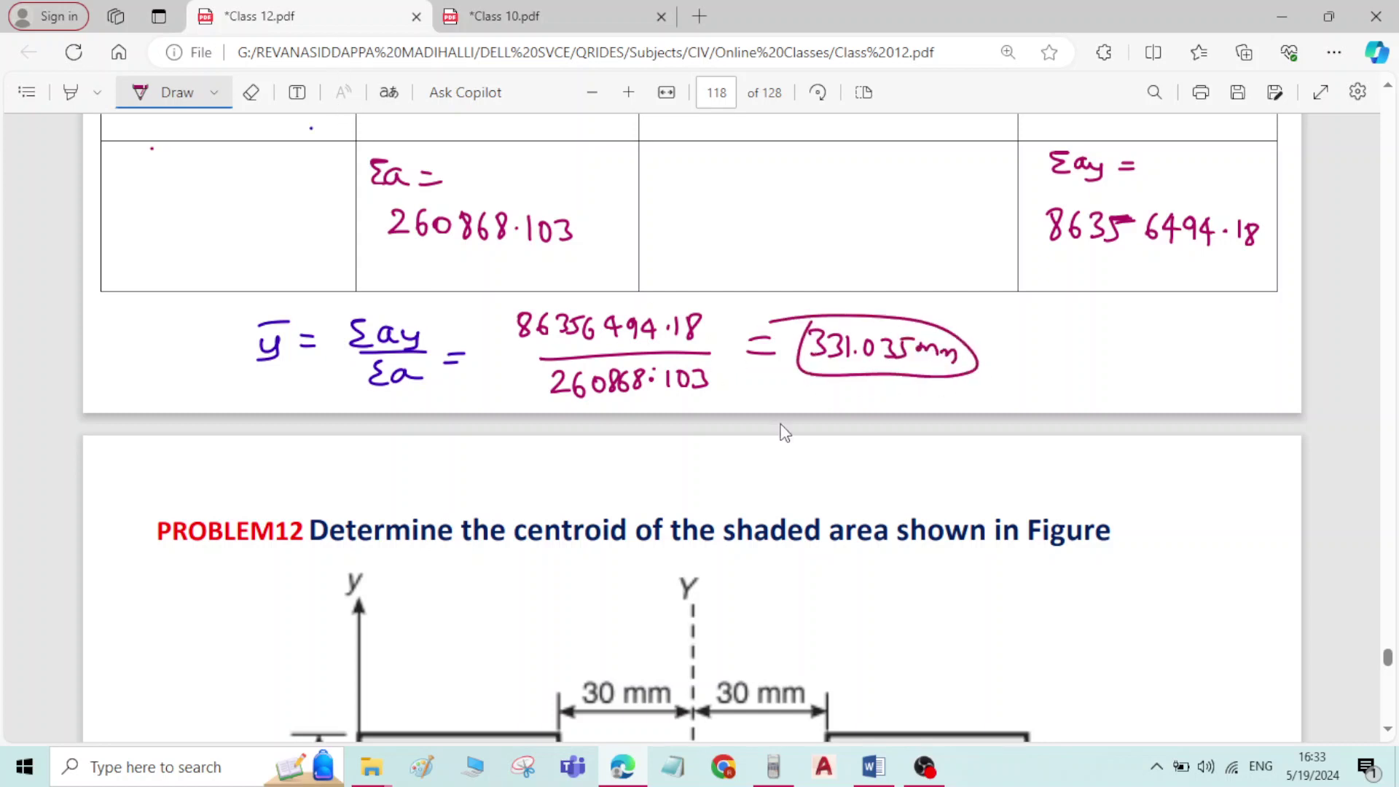
pyautogui.scroll(5, 788, 415)
# Ink a magenta line across the hole's 200 mm dimension, then review the solution up to the title.
pyautogui.scroll(5, 789, 415)
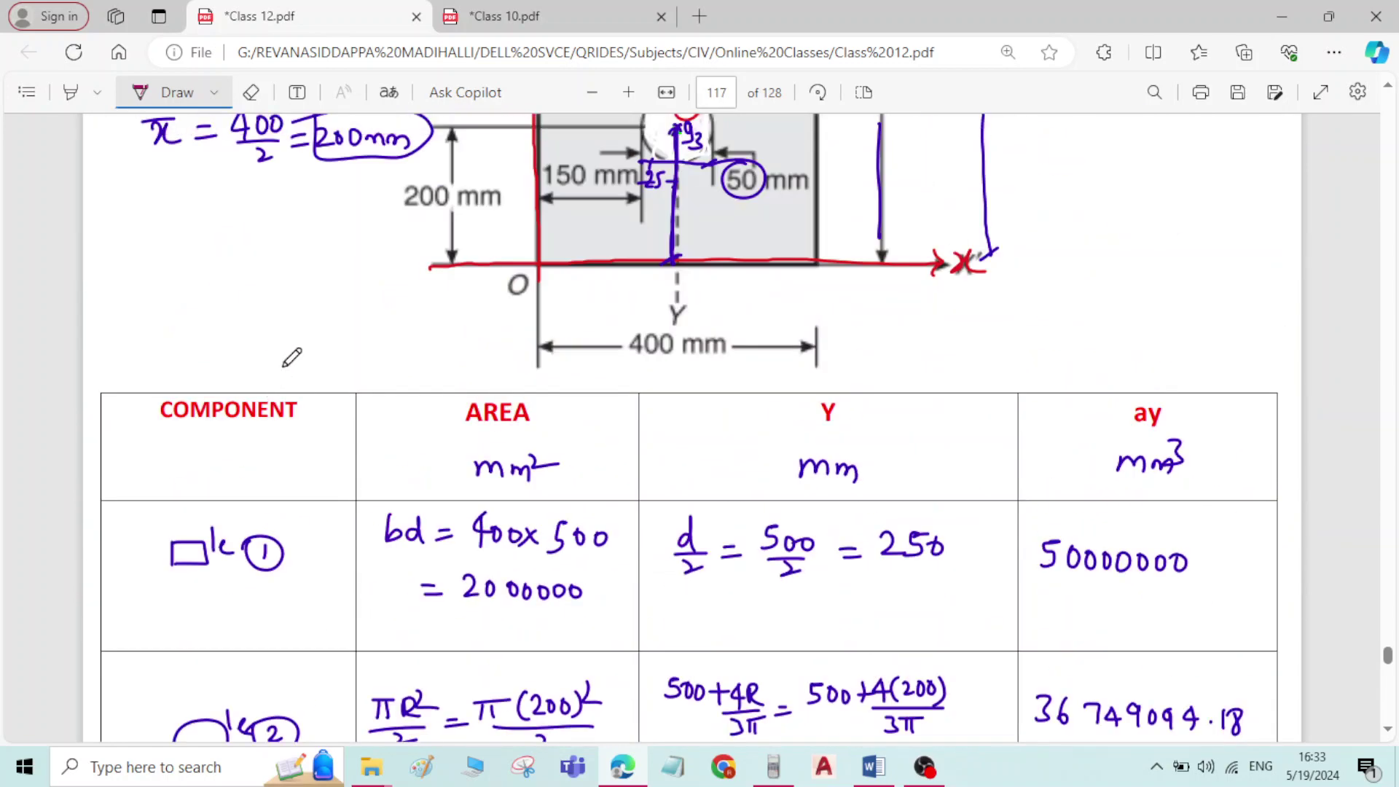
pyautogui.scroll(4, 290, 353)
pyautogui.moveTo(322, 483); pyautogui.dragTo(466, 505)
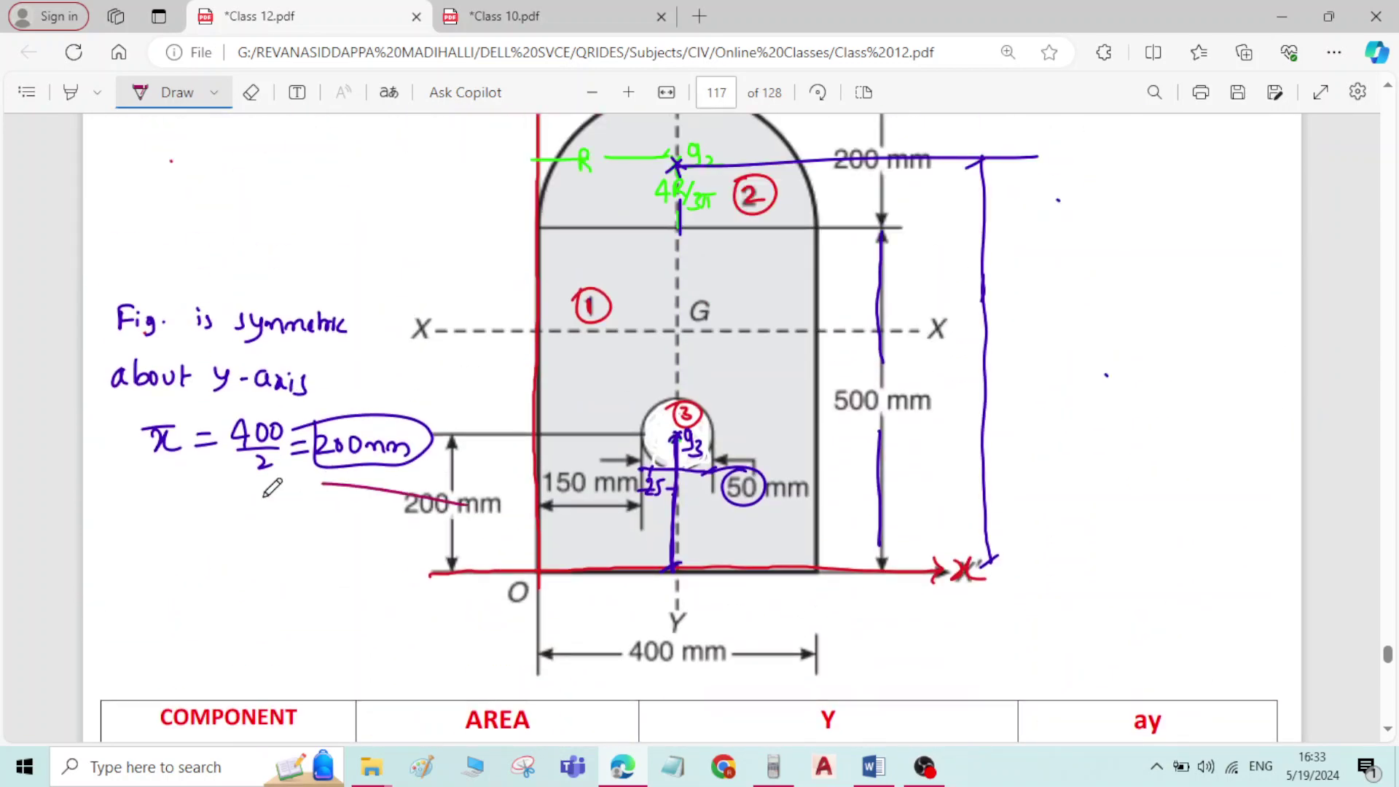
pyautogui.scroll(-5, 700, 430)
pyautogui.scroll(8, 707, 420)
pyautogui.scroll(-6, 708, 420)
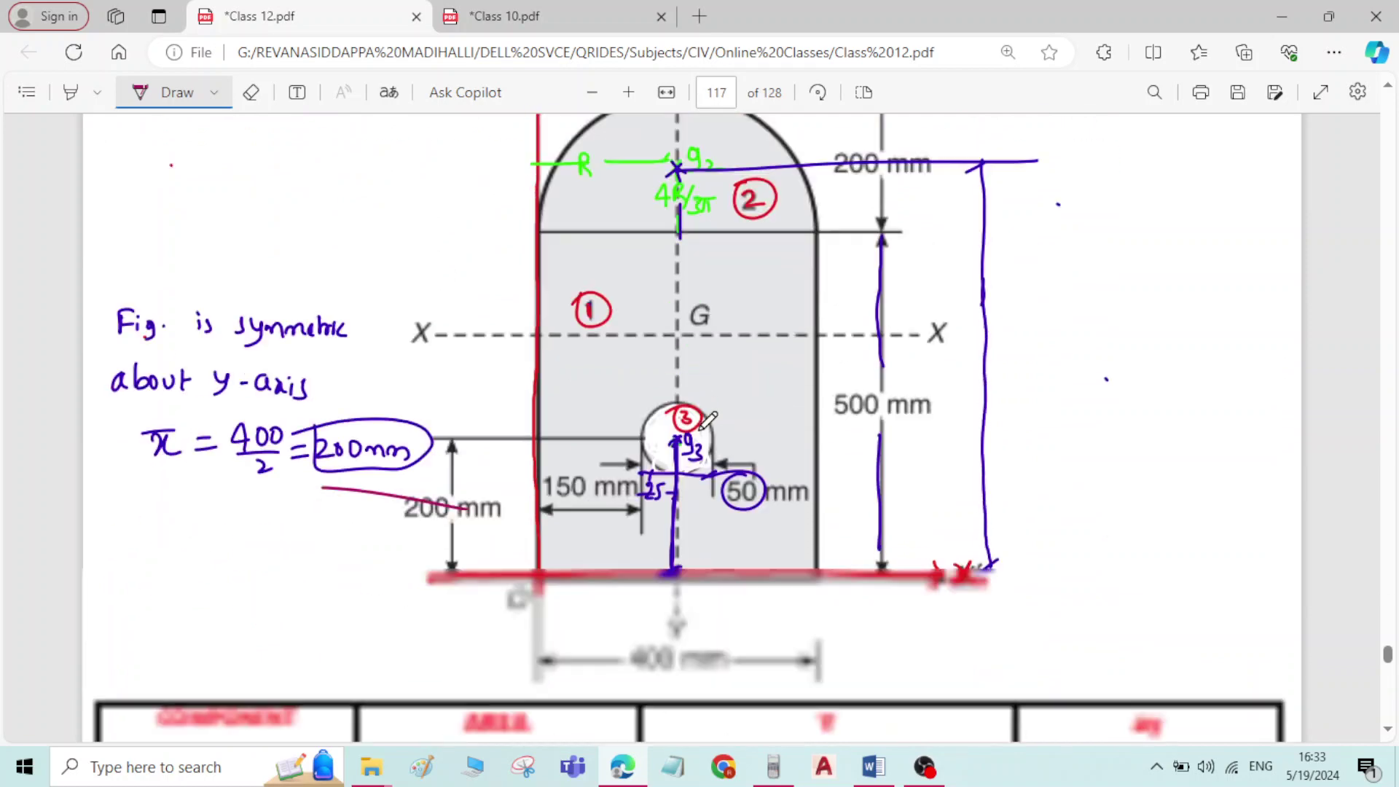
pyautogui.scroll(-7, 708, 420)
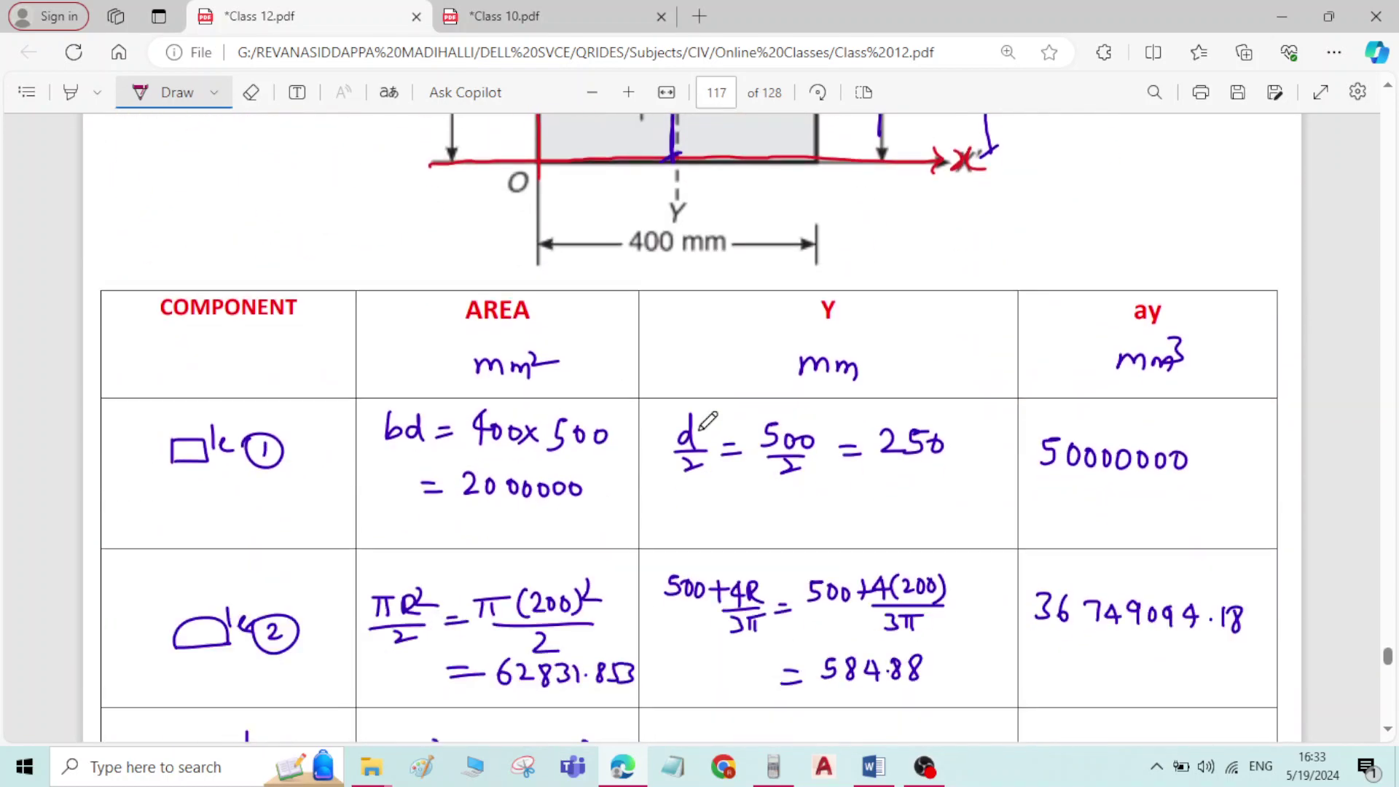
pyautogui.scroll(-5, 707, 421)
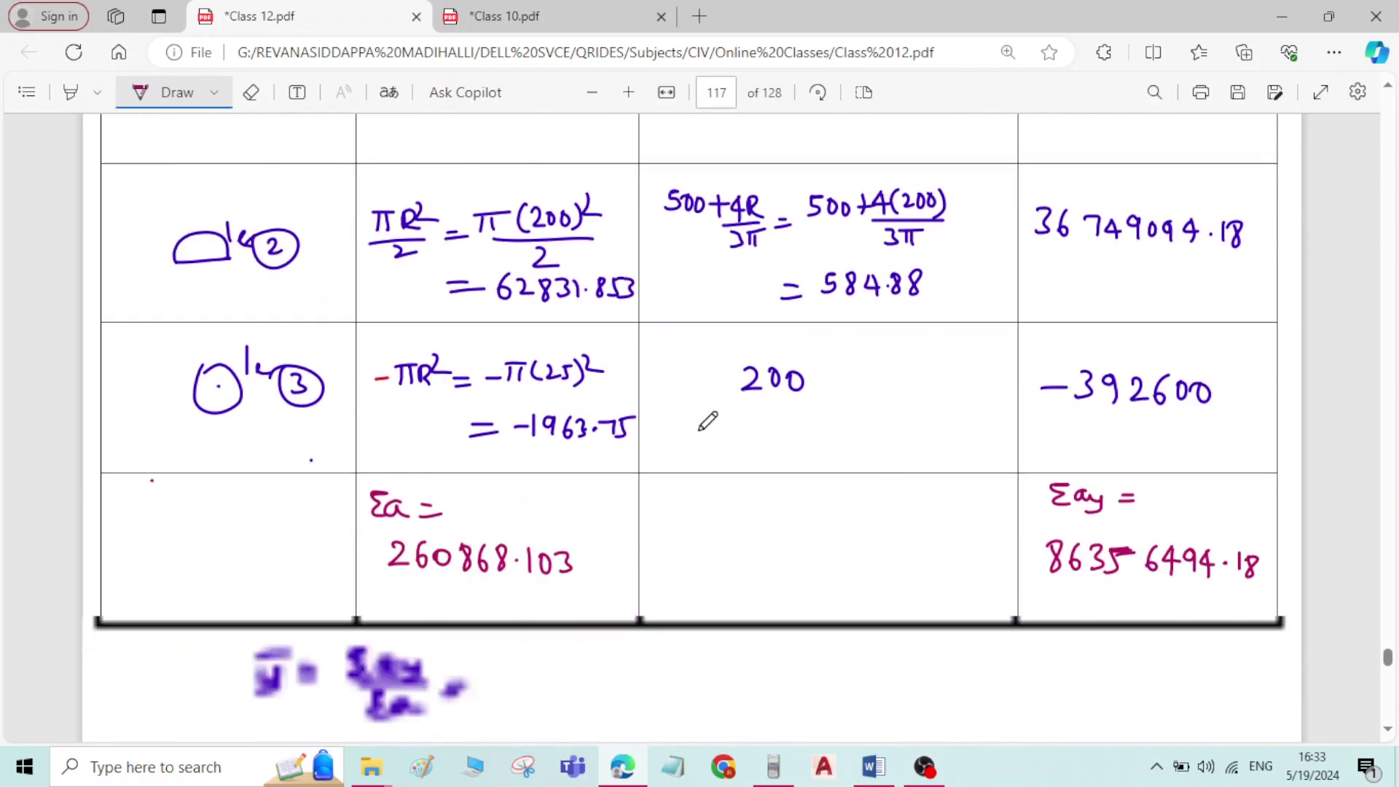
pyautogui.scroll(5, 707, 421)
pyautogui.scroll(14, 706, 421)
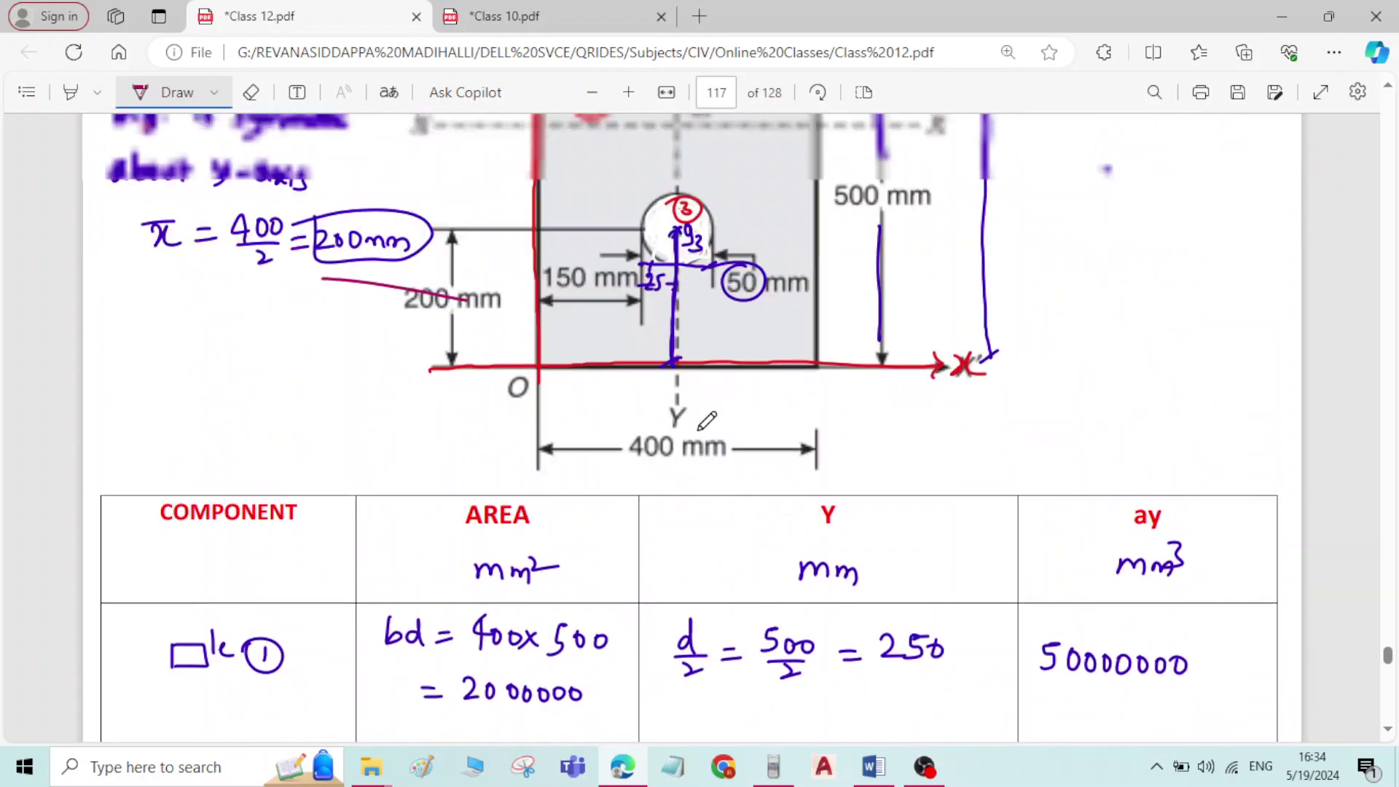